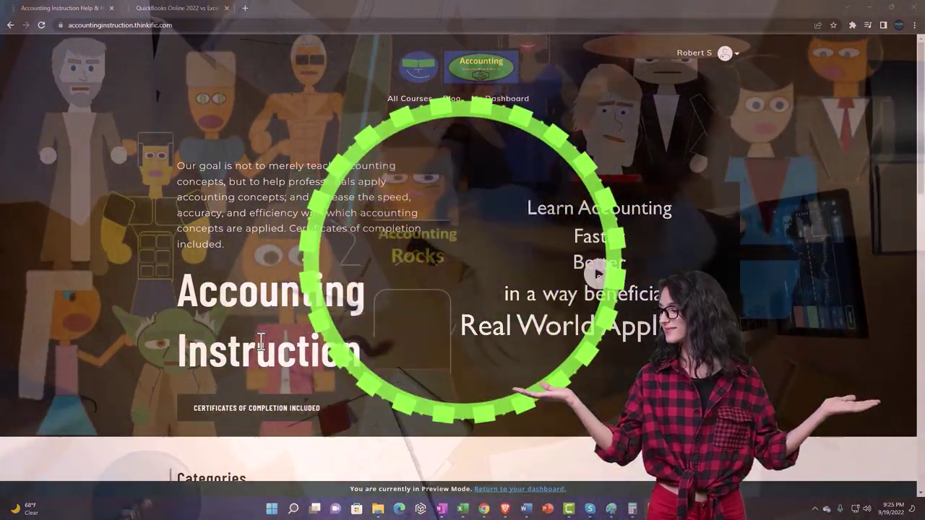
Browse the course categories on the Accounting Instruction site and view the OneNote - Getting Started 2022 section of the QuickBooks Online course.
scroll(127, 393, down, 6)
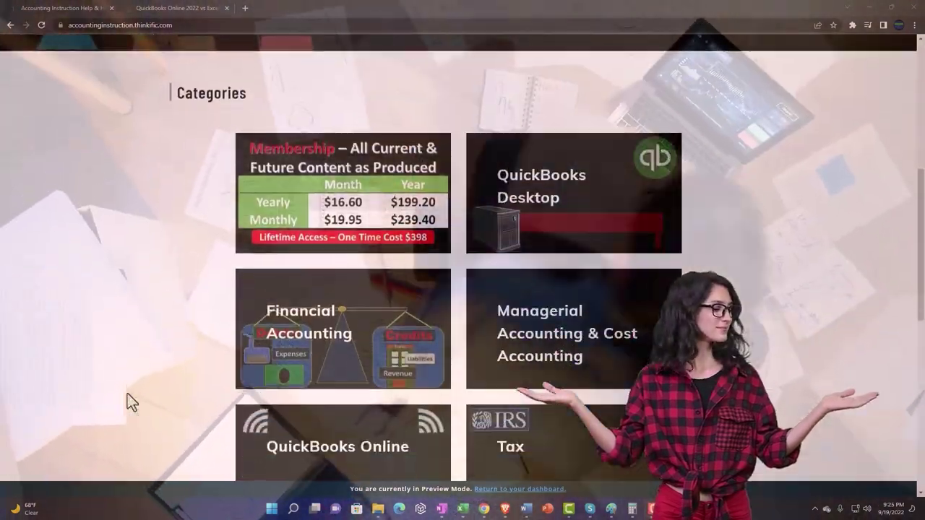
scroll(128, 394, down, 4)
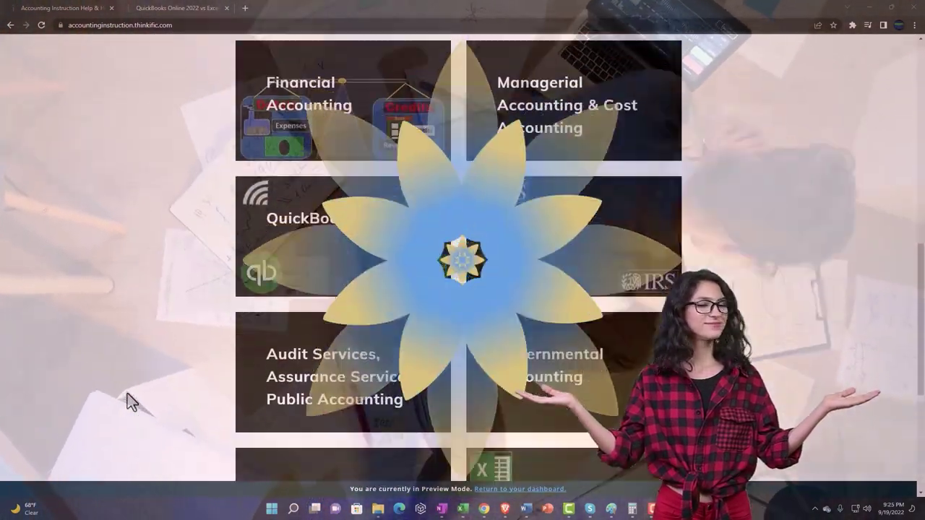
scroll(127, 393, down, 2)
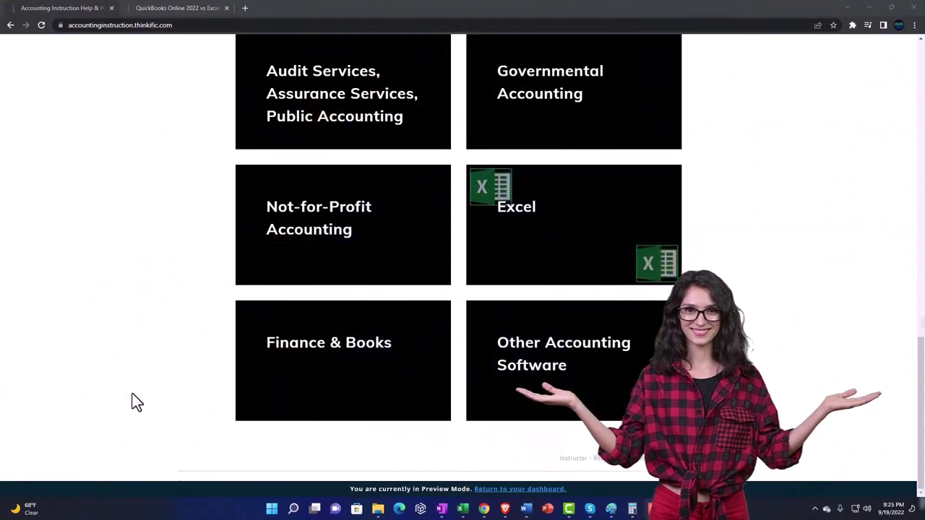
click(165, 10)
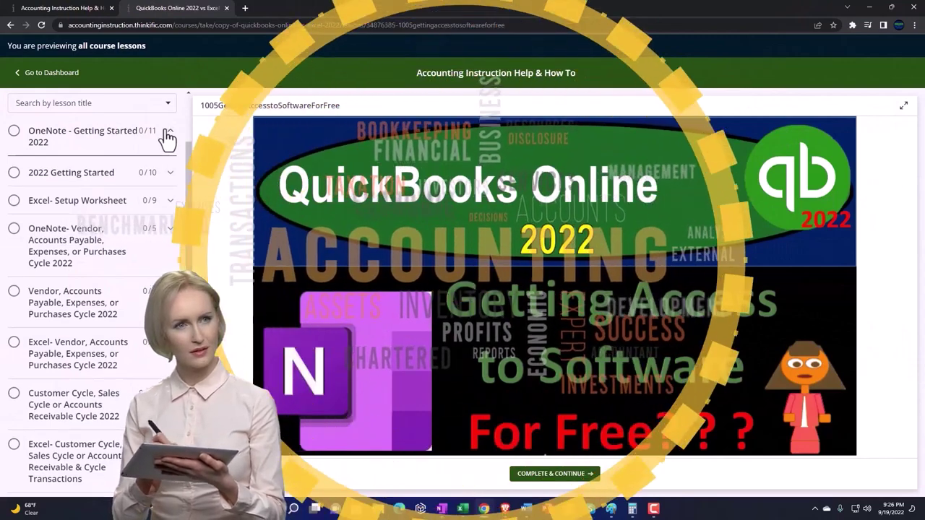
click(168, 136)
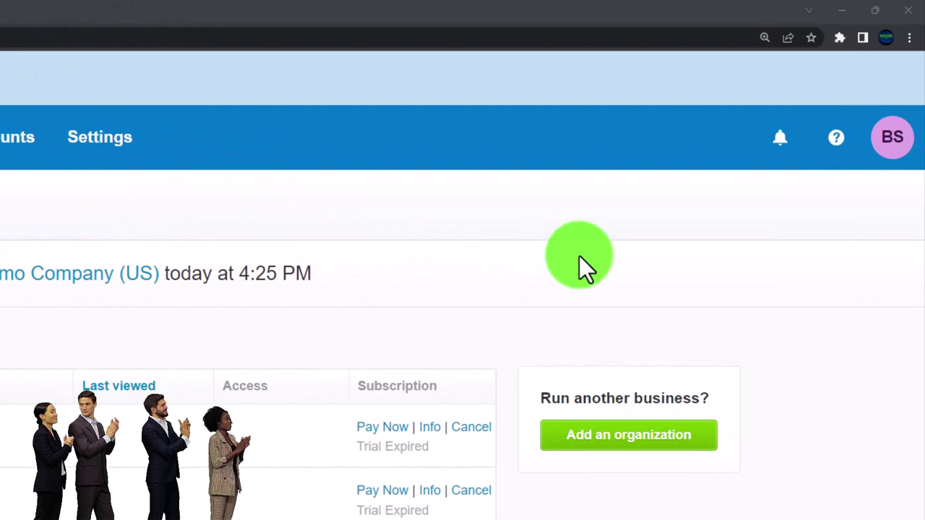
Open Demo Company (US) from the organizations list and hide the Get to know Xero banner on its dashboard.
key(ctrl+plus)
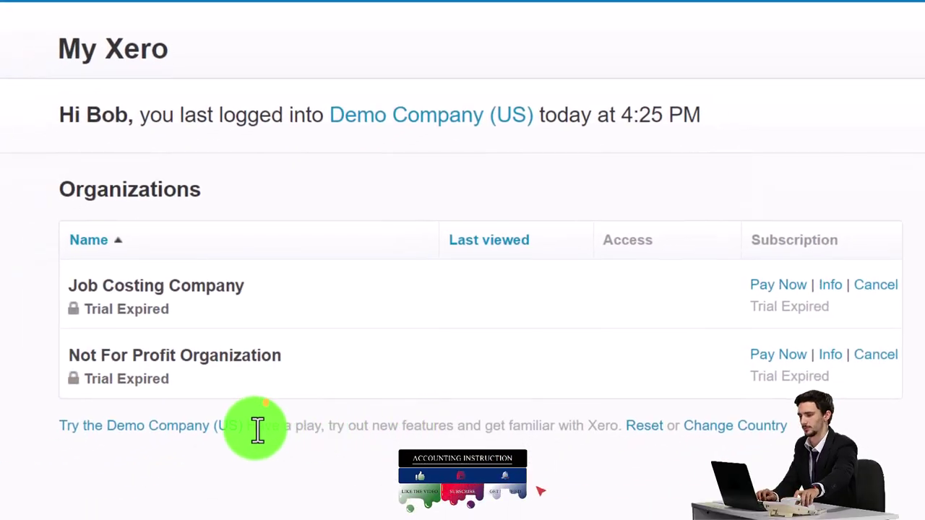
click(636, 427)
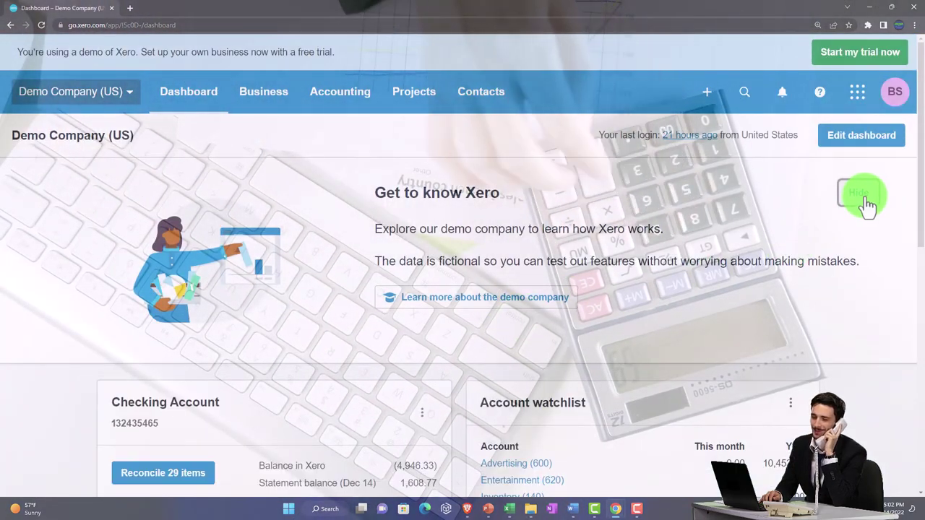
click(860, 194)
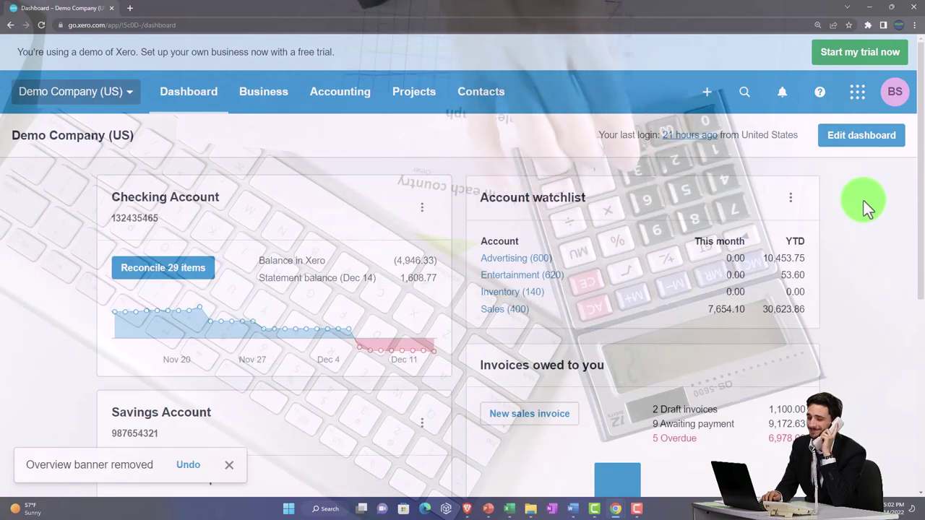
Duplicate the demo company's dashboard browser tab twice so that three copies are open.
right_click(71, 10)
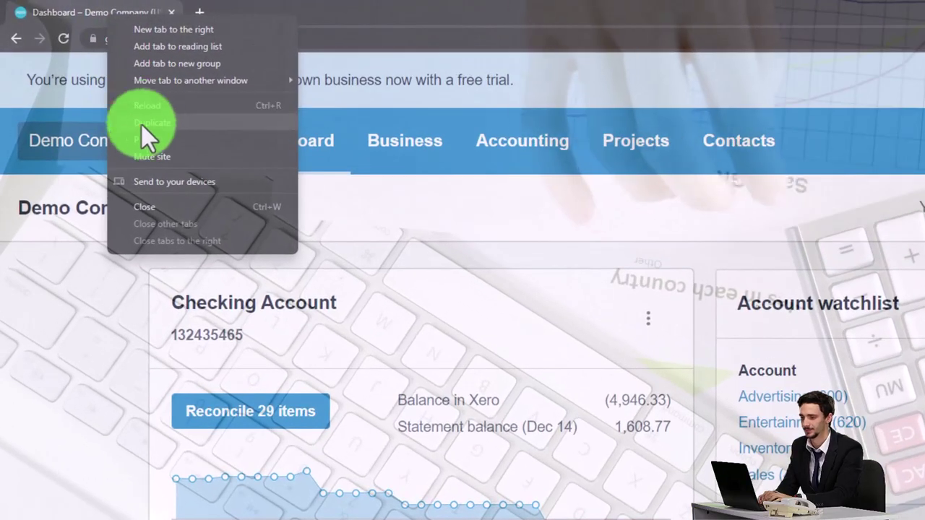
click(100, 80)
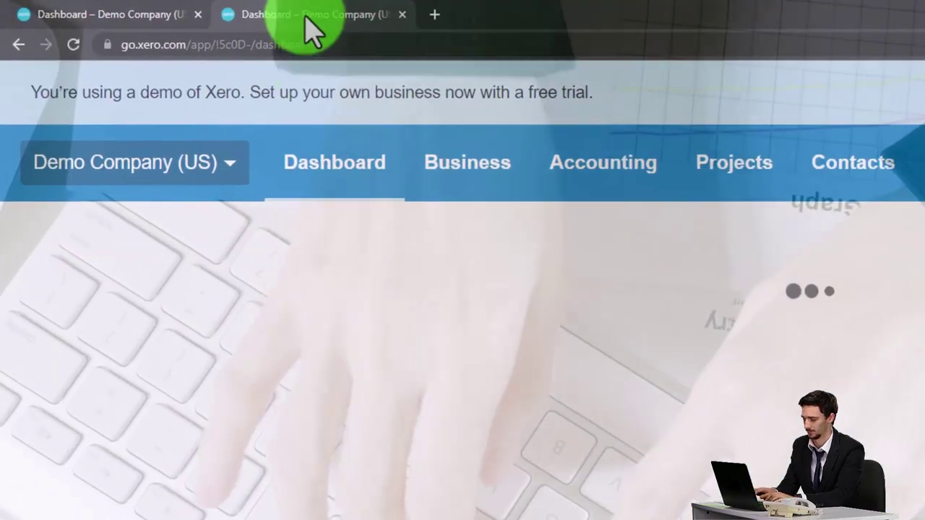
right_click(270, 13)
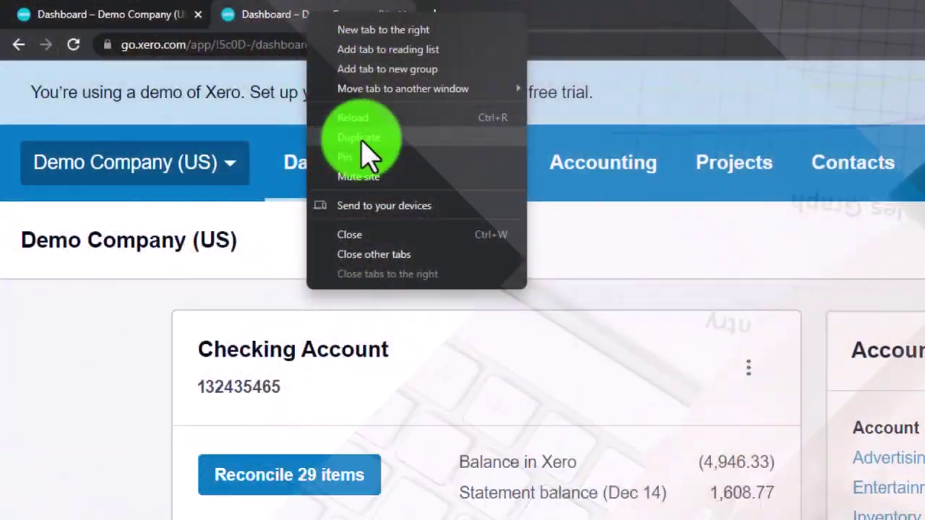
click(367, 138)
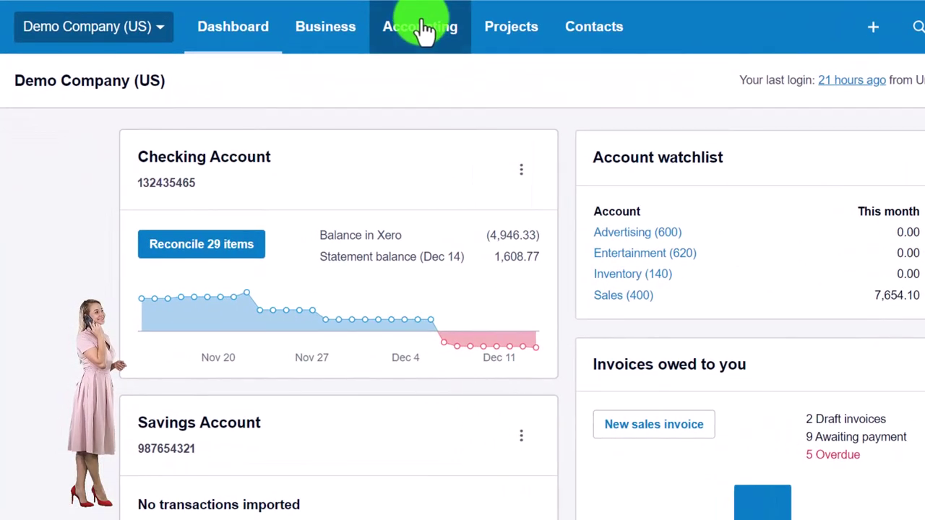
Open the Balance Sheet report in the second browser tab and the Income Statement (Profit and Loss) in the third.
click(343, 96)
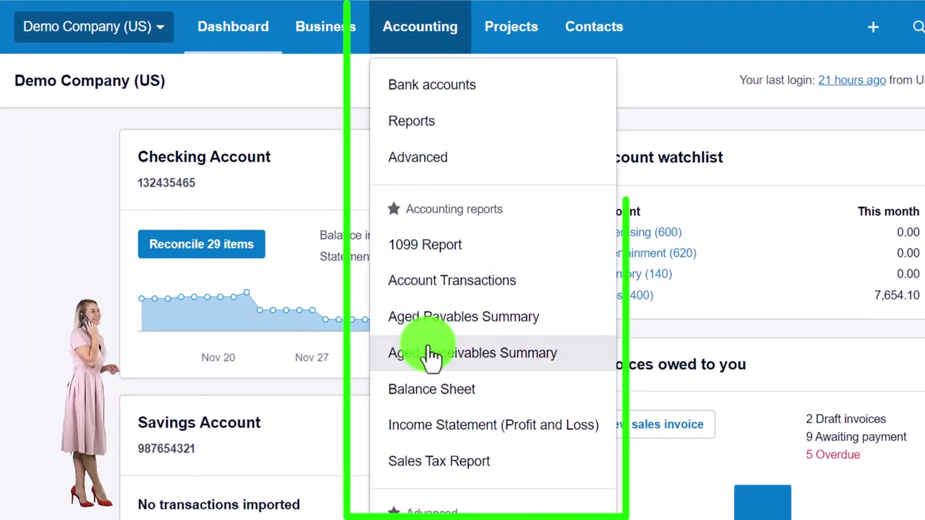
click(516, 392)
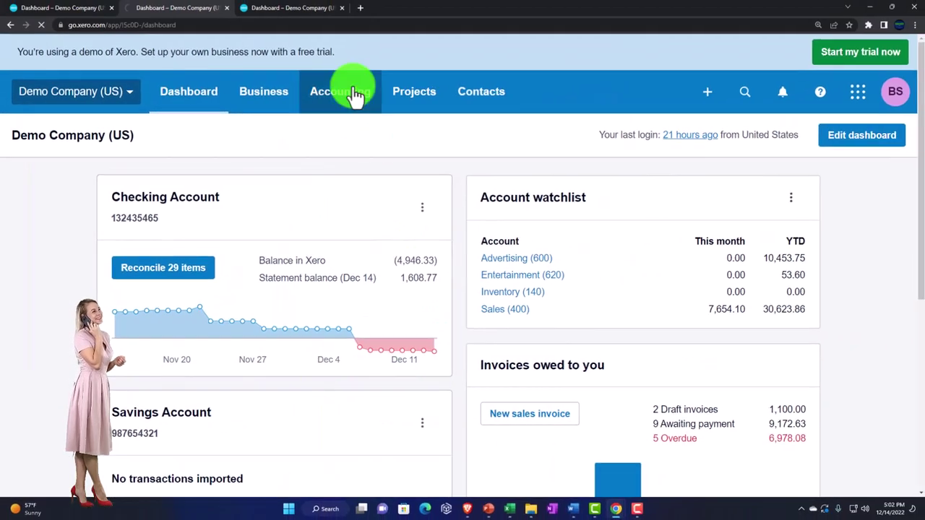
click(300, 12)
click(336, 99)
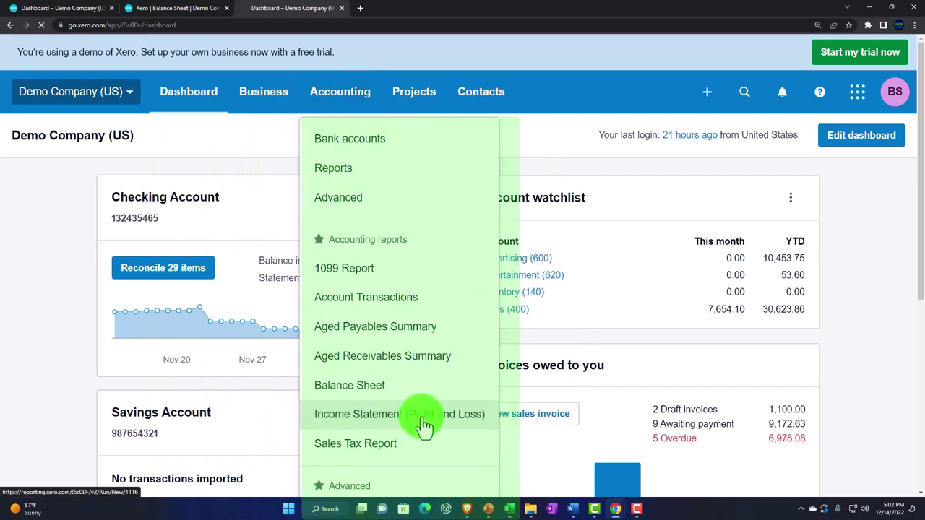
click(424, 424)
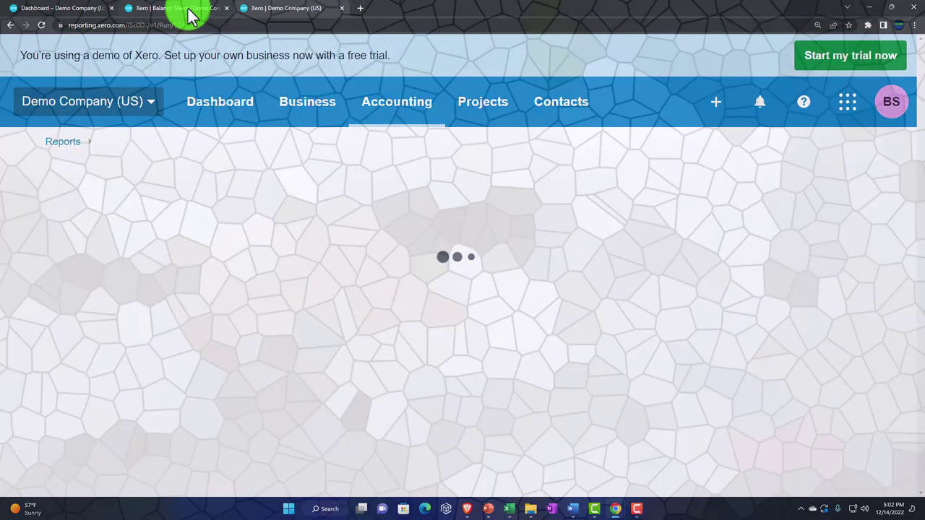
Set the Balance Sheet's date to Dec 31, 2022 and update the report.
click(189, 16)
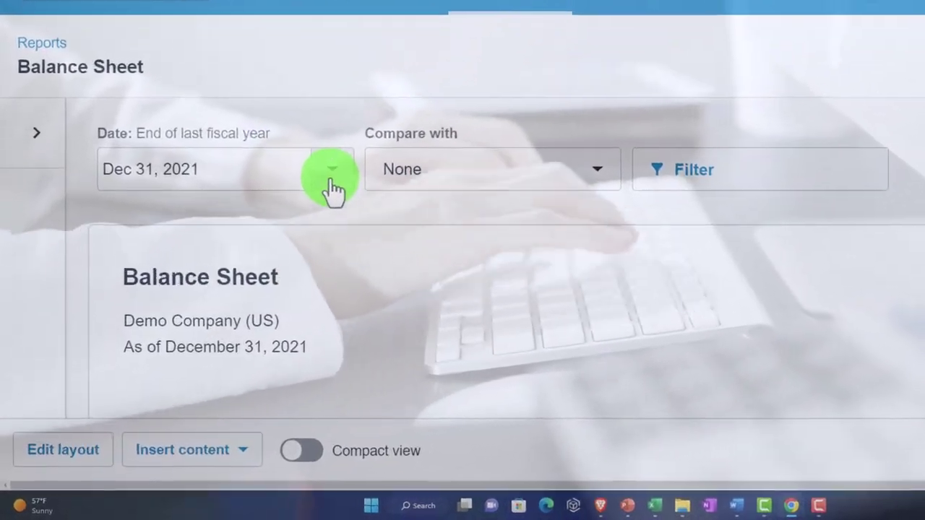
click(332, 190)
scroll(361, 217, down, 1)
click(408, 466)
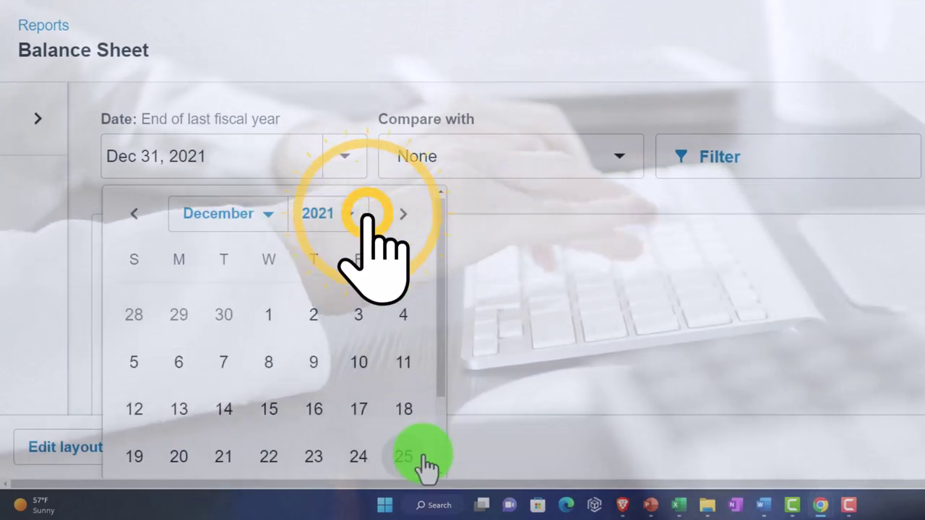
click(361, 214)
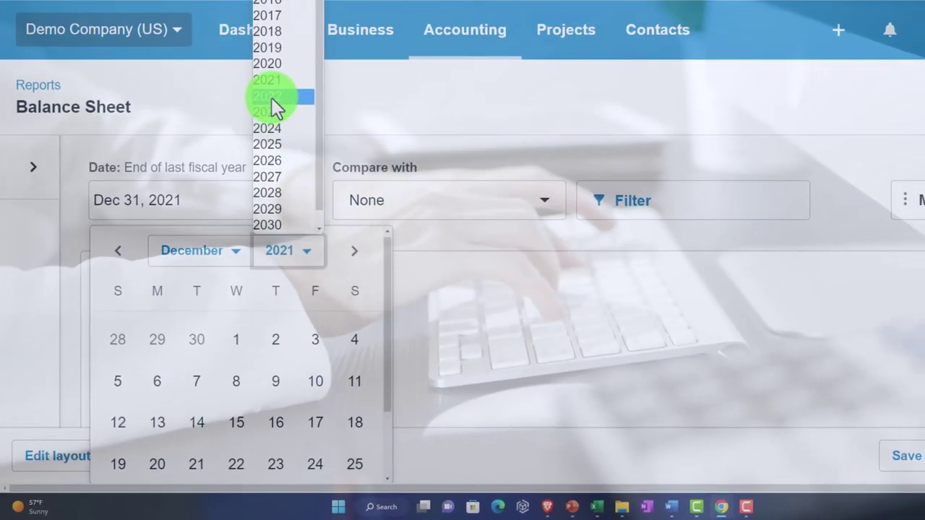
click(282, 78)
scroll(314, 334, down, 2)
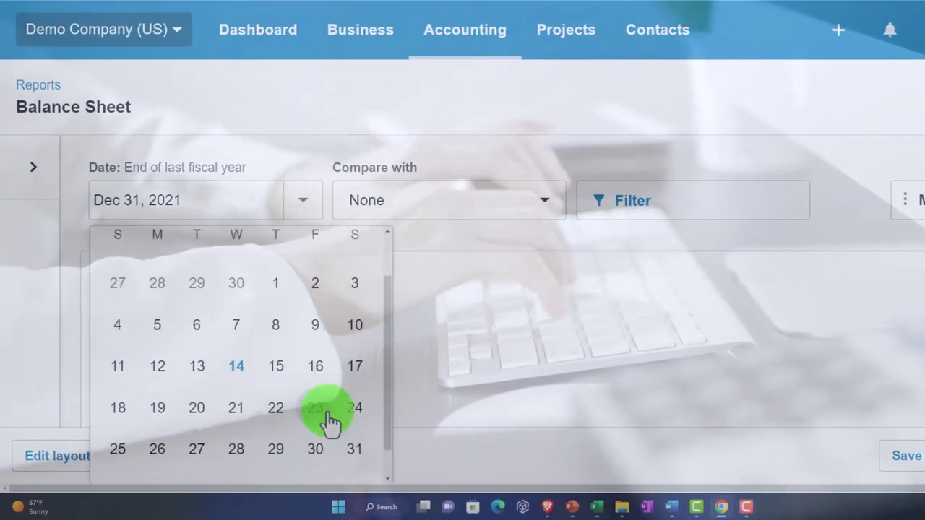
click(324, 451)
click(838, 216)
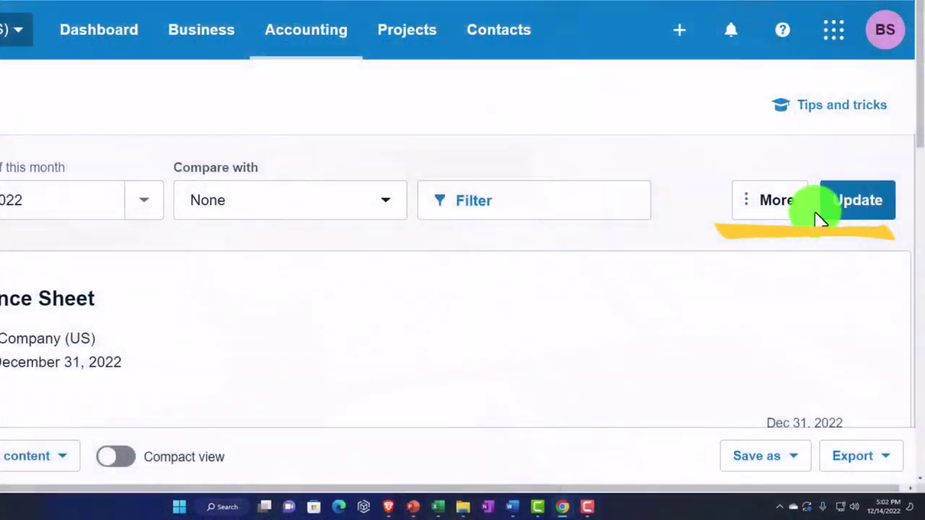
Examine the Balance Sheet's assets and liabilities, including Accounts Receivable and Accounts Payable.
scroll(722, 276, down, 1)
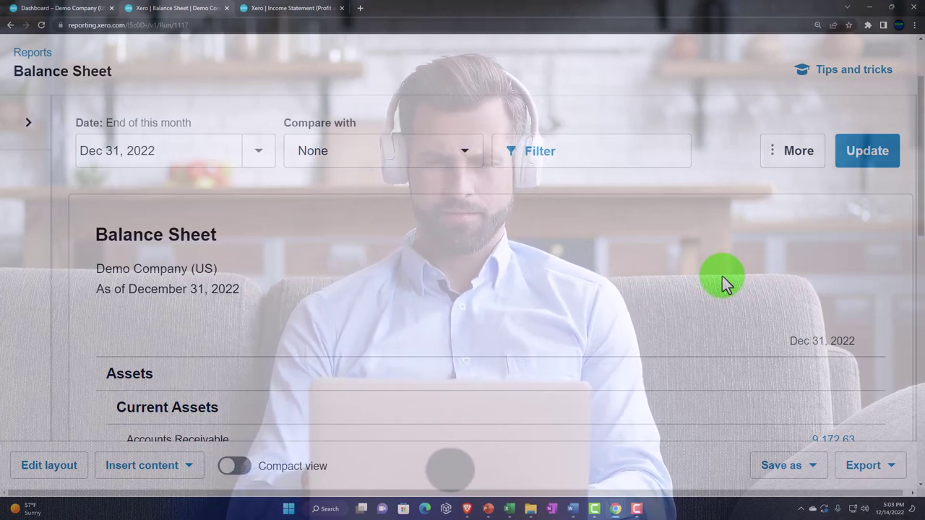
scroll(722, 276, down, 2)
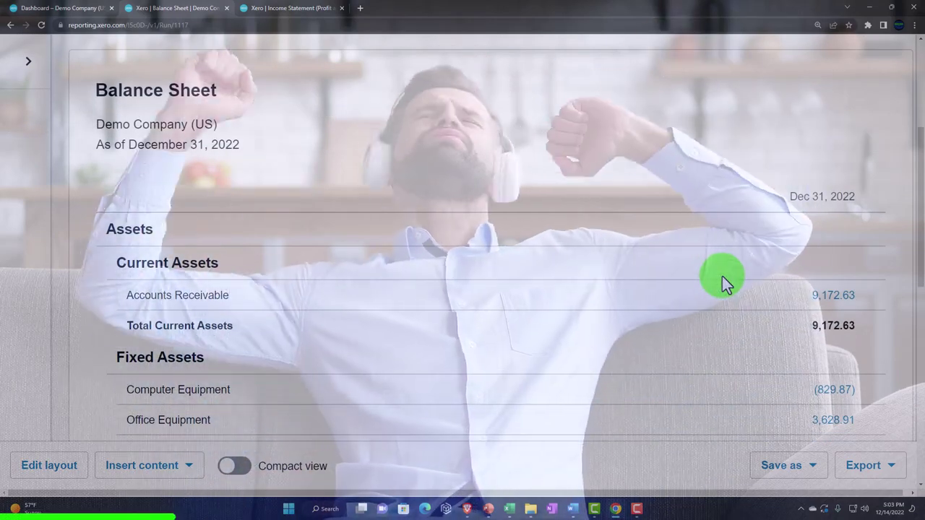
scroll(721, 275, down, 1)
scroll(726, 283, down, 1)
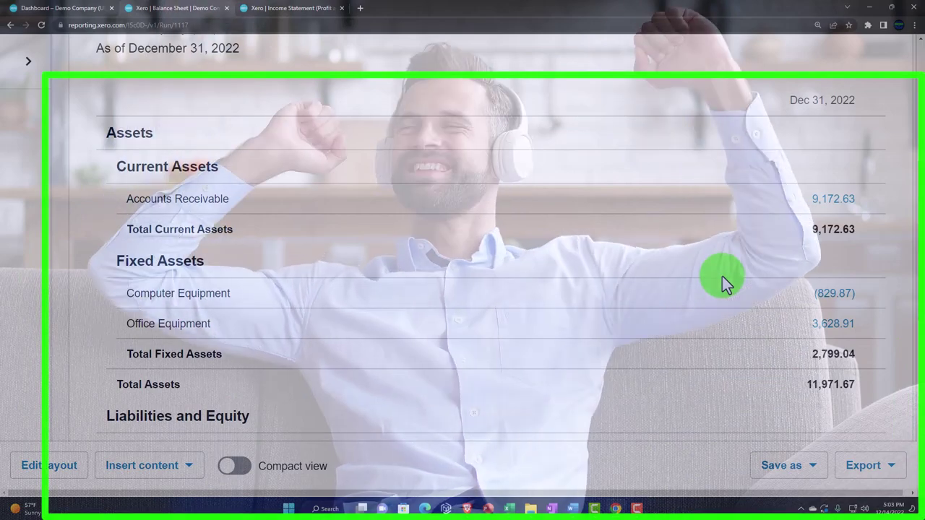
scroll(721, 278, down, 2)
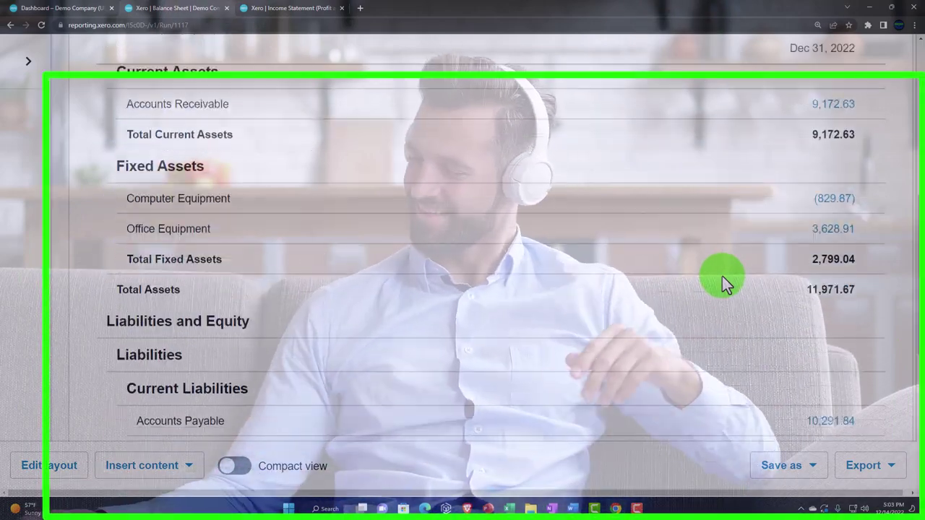
scroll(722, 277, down, 2)
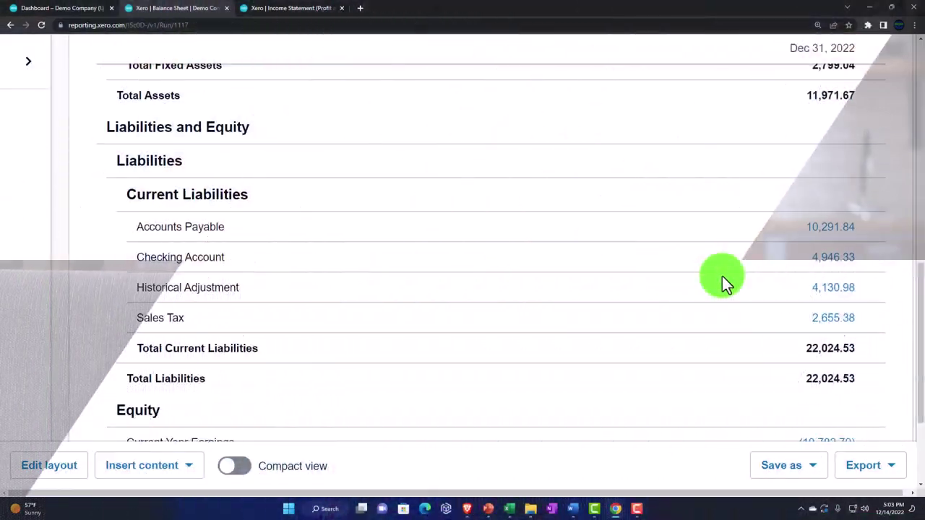
scroll(721, 276, up, 3)
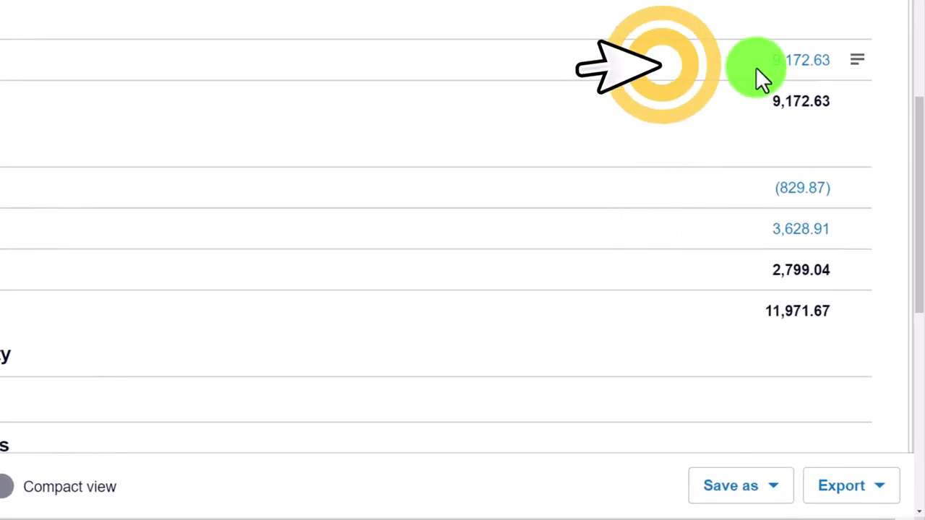
scroll(756, 67, down, 3)
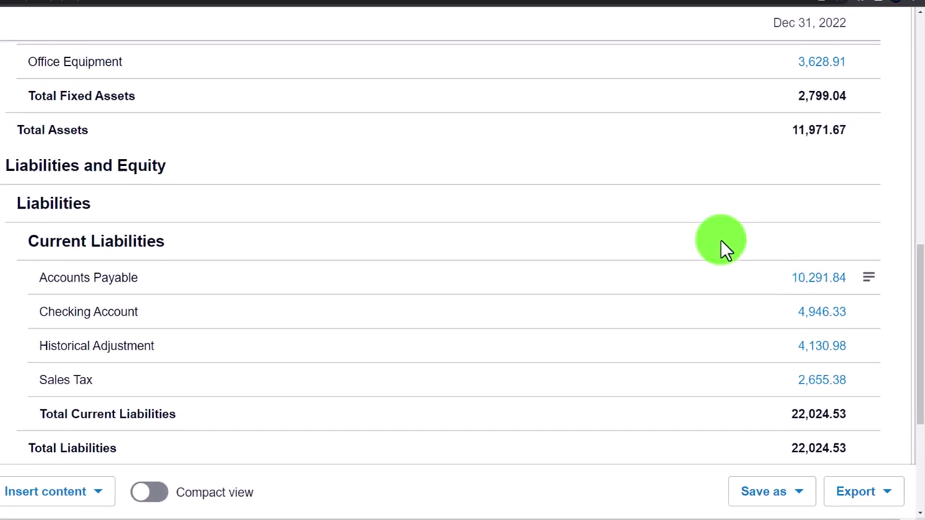
Review the income, cost of goods sold and operating expenses on the 2022 Income Statement.
click(287, 11)
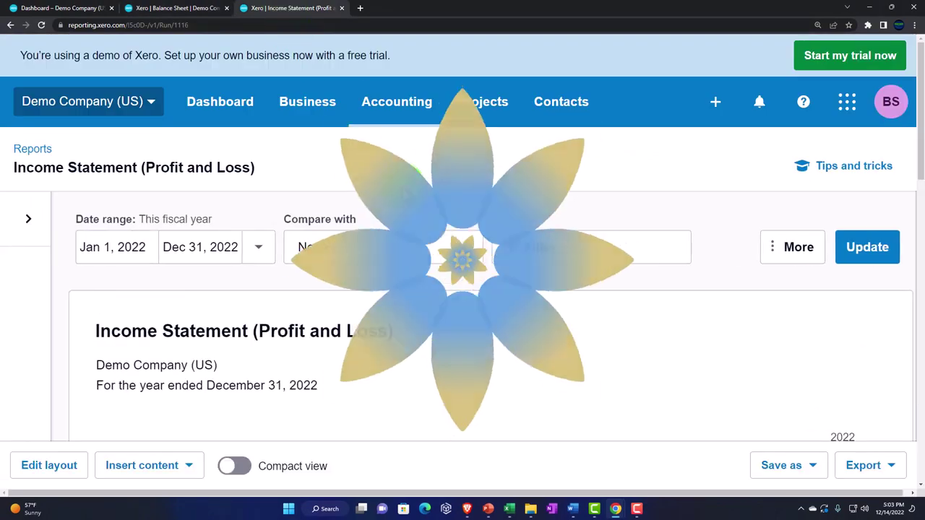
scroll(476, 326, down, 2)
scroll(476, 326, down, 2)
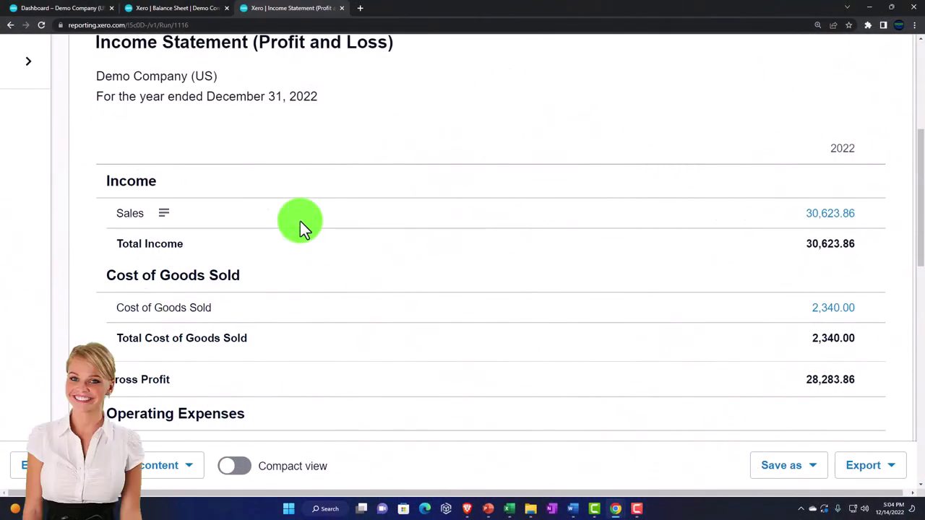
scroll(299, 221, down, 5)
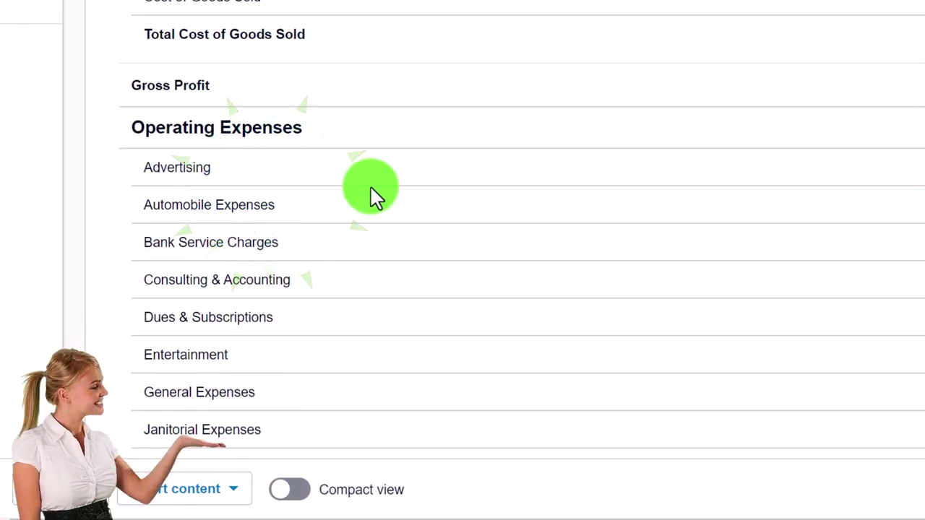
scroll(274, 213, down, 3)
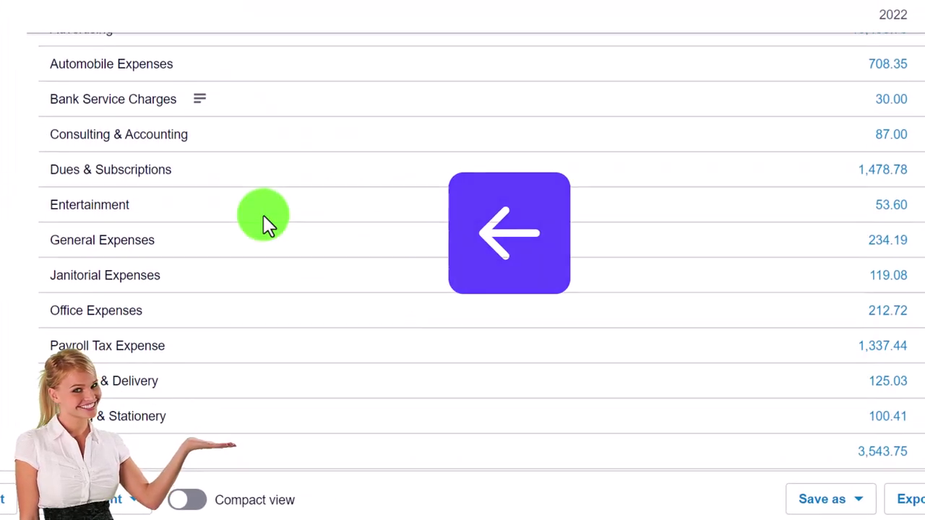
scroll(263, 214, down, 5)
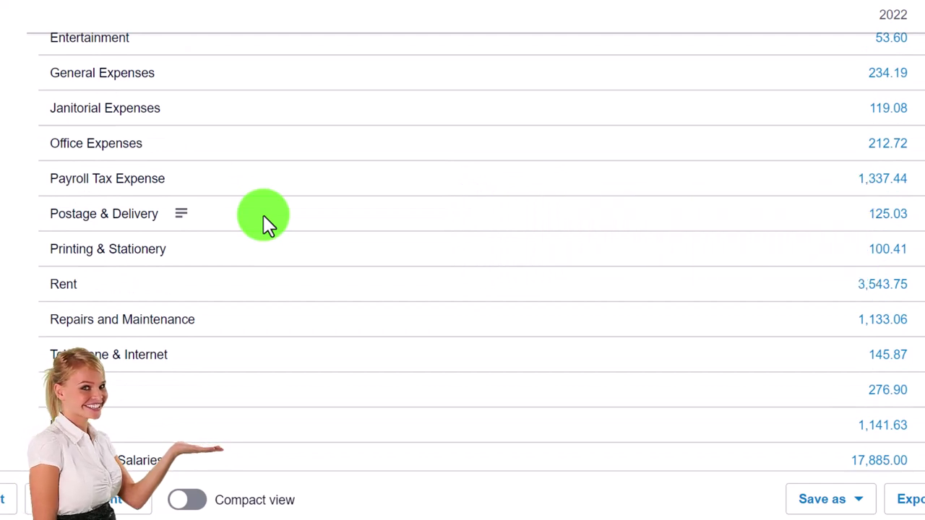
scroll(296, 221, up, 15)
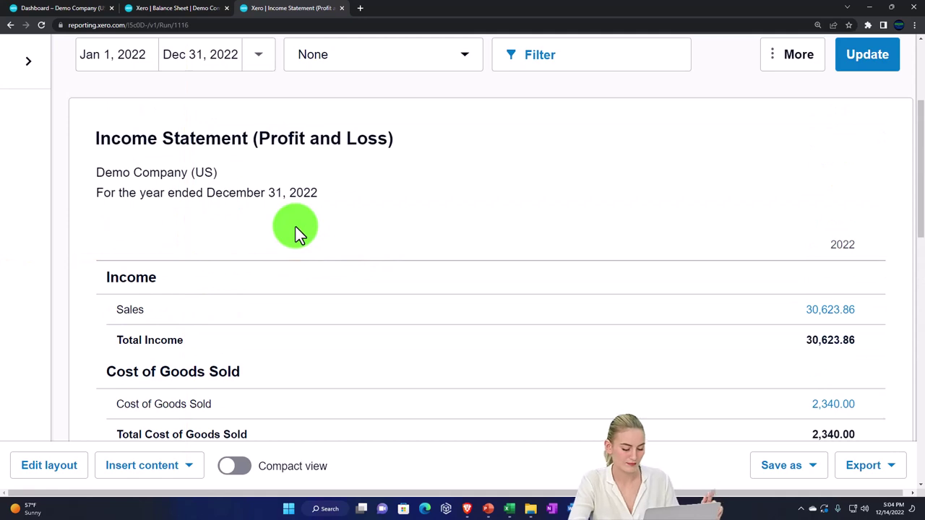
Duplicate the Income Statement tab and open the Income and Expenses by Contact report in the new tab.
right_click(298, 6)
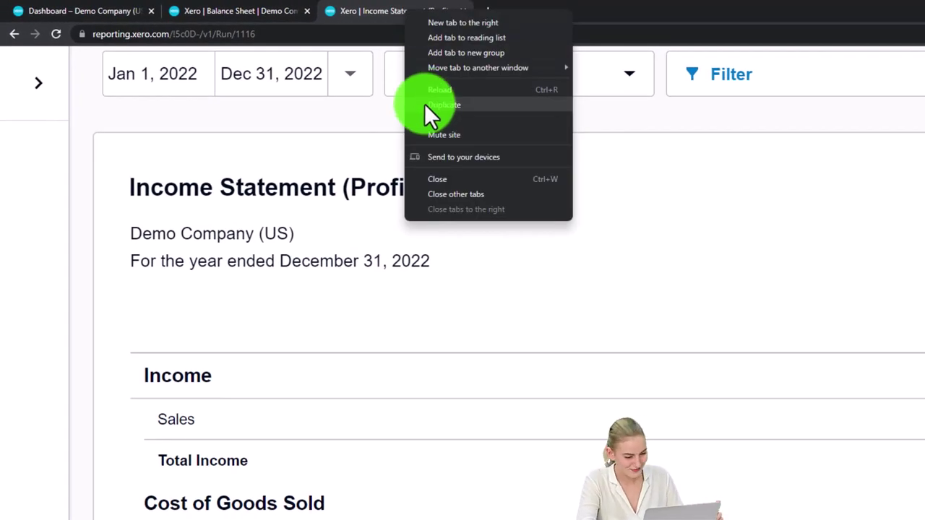
click(424, 103)
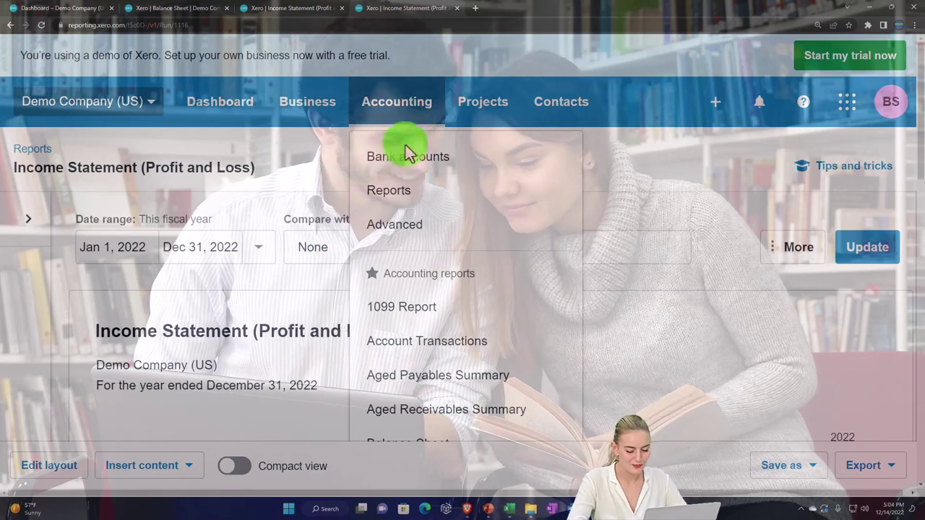
click(403, 198)
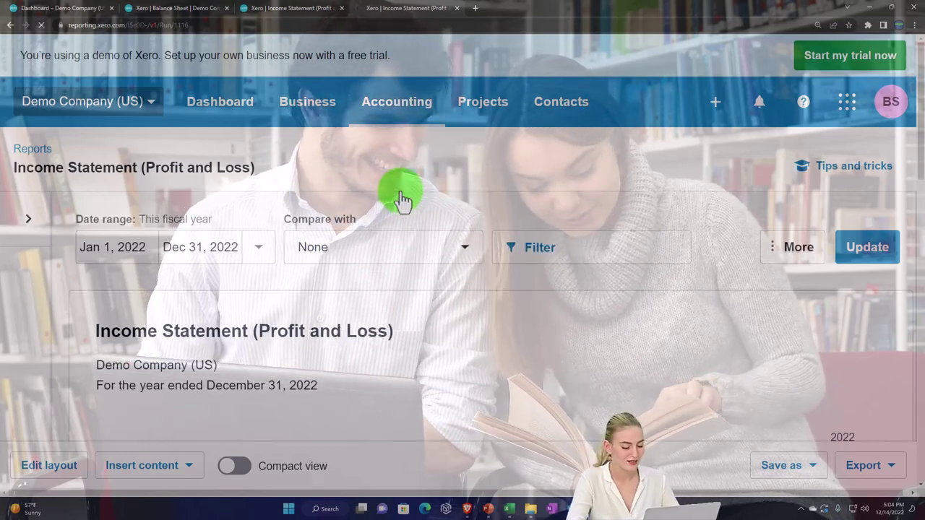
scroll(414, 209, down, 5)
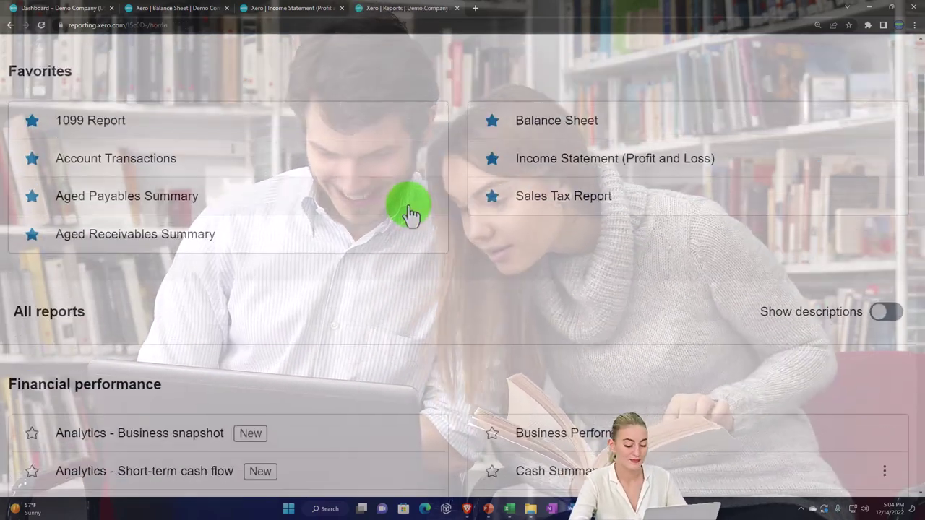
scroll(409, 207, down, 4)
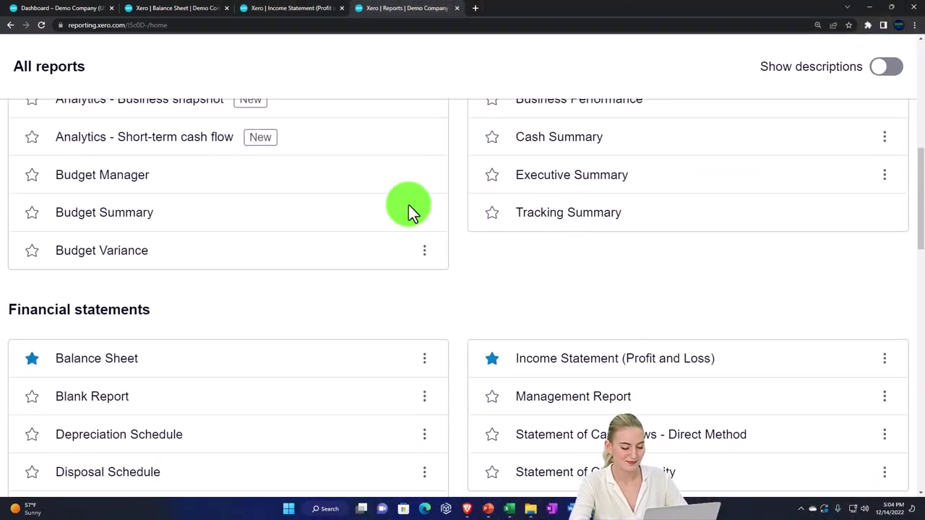
scroll(408, 205, down, 4)
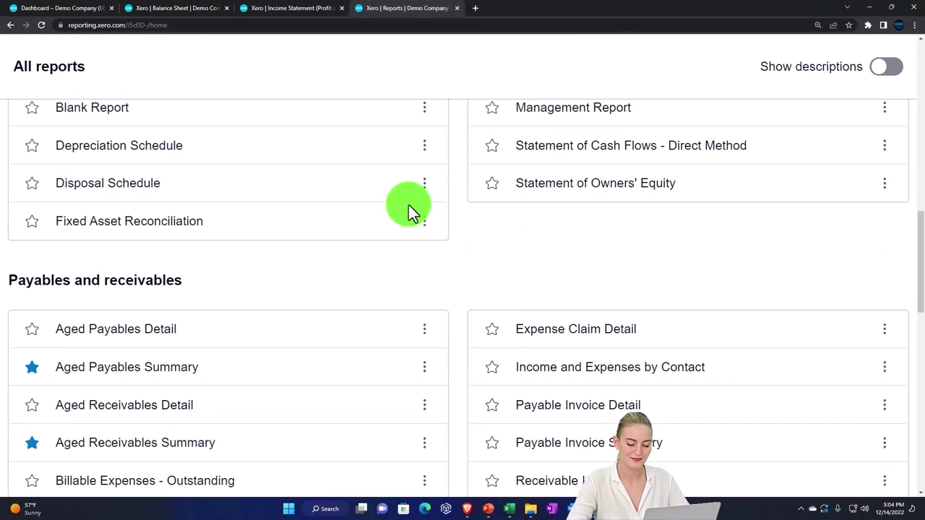
scroll(409, 204, down, 1)
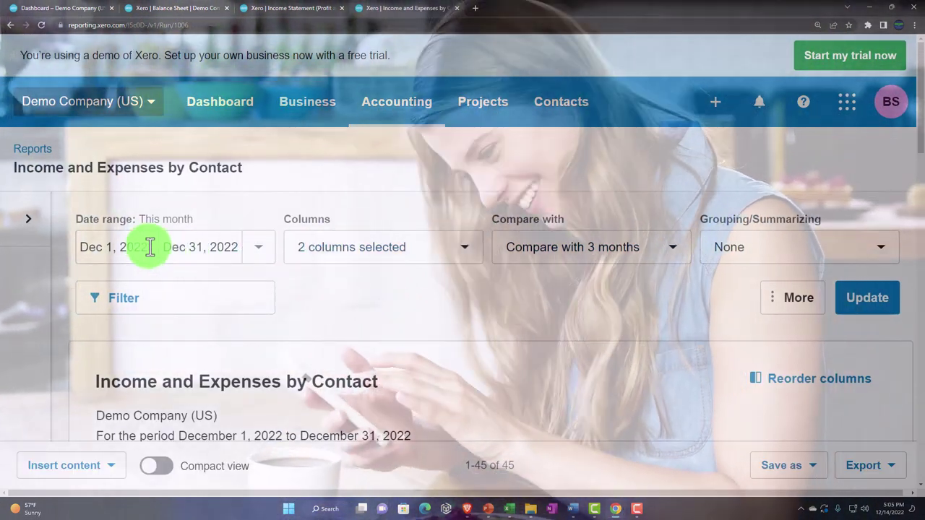
Set the start date of the Income and Expenses by Contact report to Jan 1, 2022.
click(148, 247)
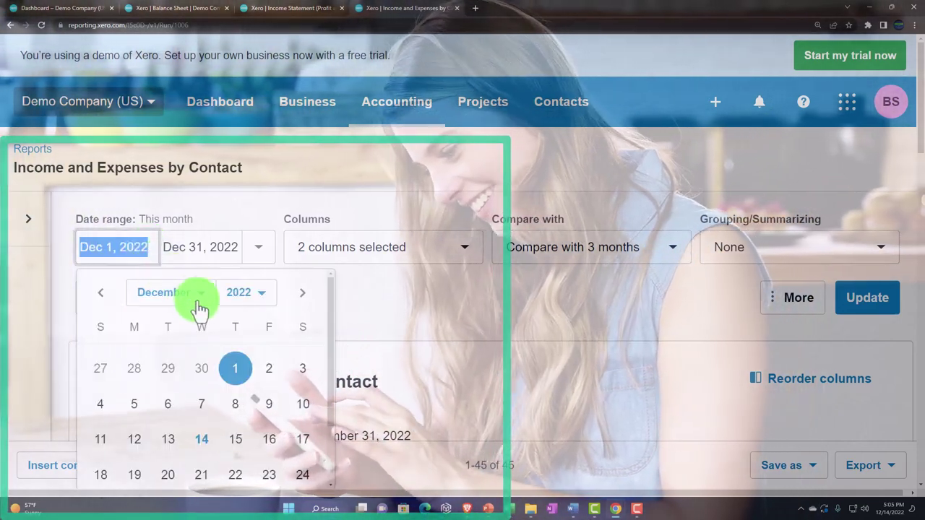
click(196, 304)
click(197, 312)
click(297, 374)
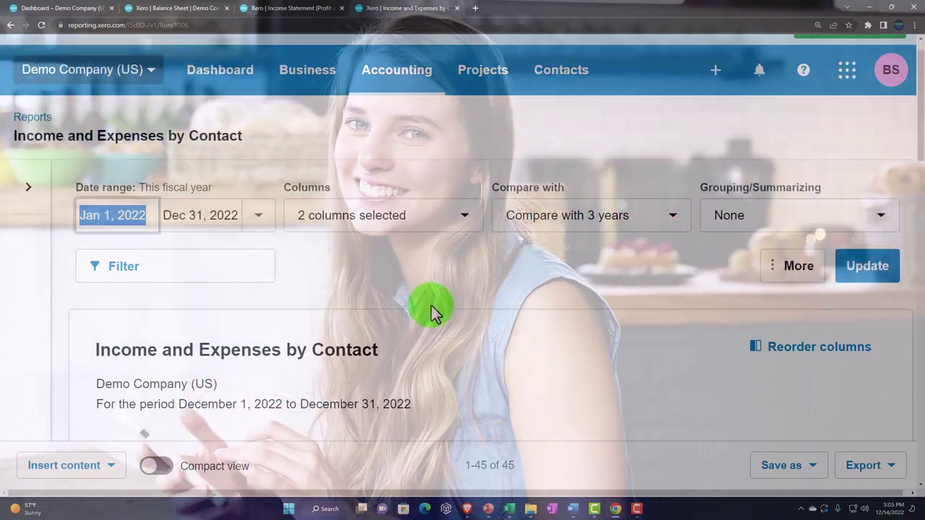
Set the report's period comparison to None and update the report.
scroll(433, 311, up, 1)
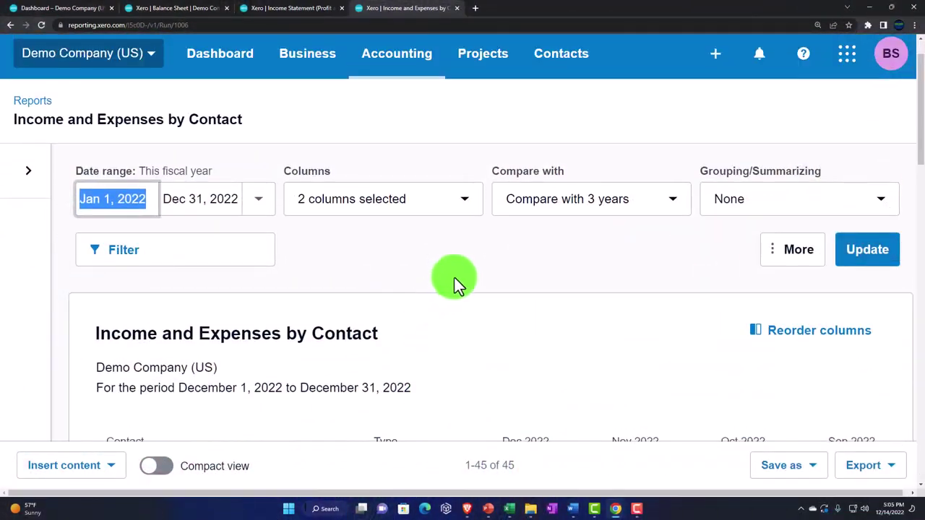
click(473, 215)
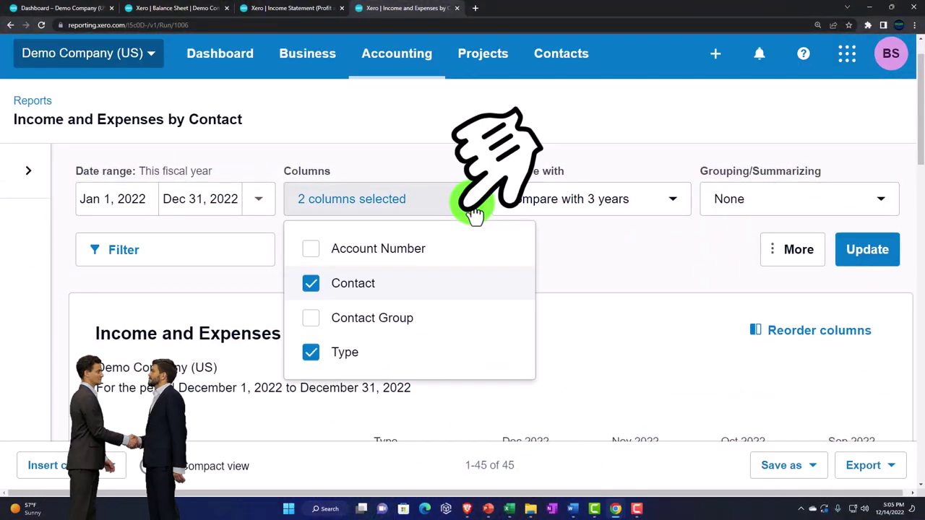
click(474, 214)
click(638, 210)
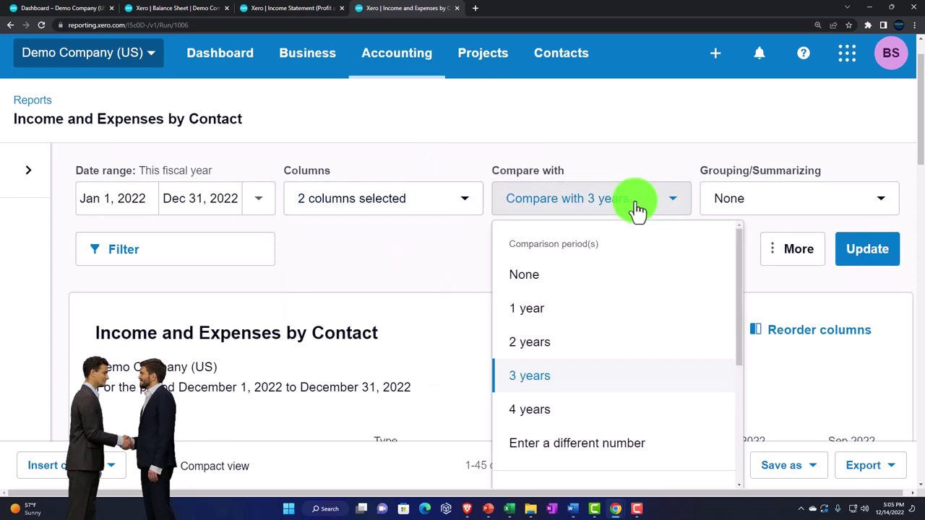
click(531, 278)
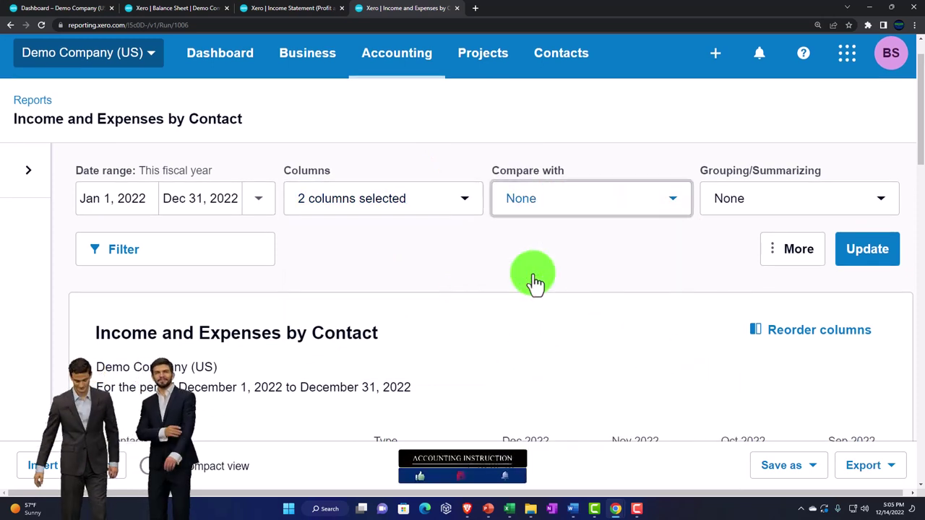
click(864, 266)
Look through the income and expense rows listed for each contact in the 2022 report.
scroll(693, 267, down, 3)
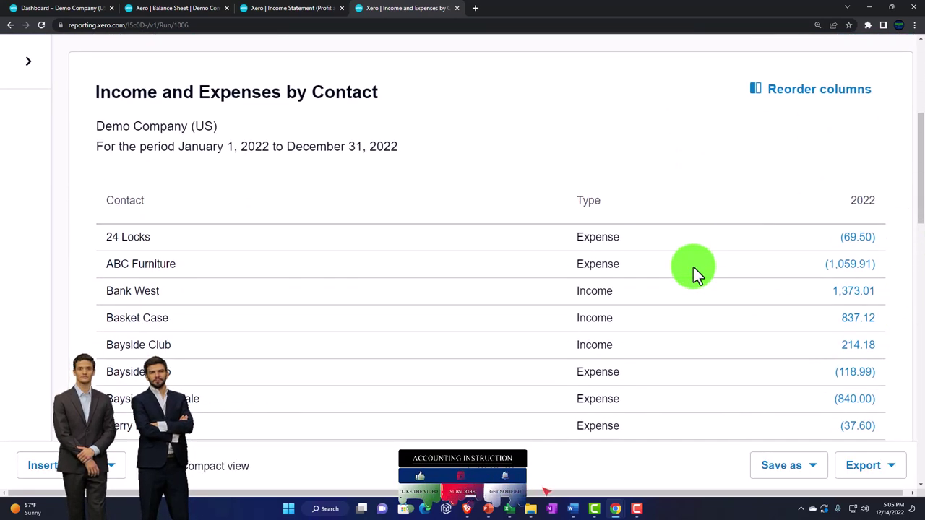
scroll(692, 266, down, 1)
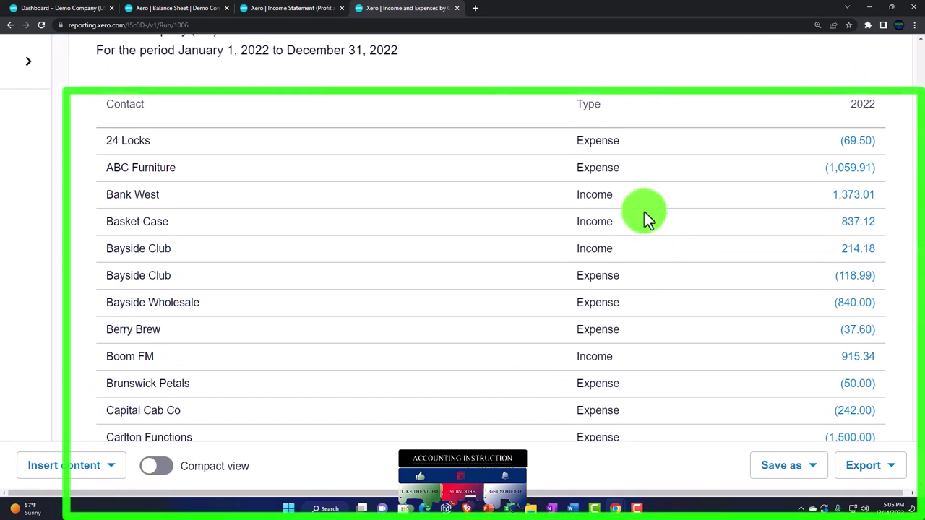
scroll(644, 211, down, 1)
scroll(644, 212, down, 5)
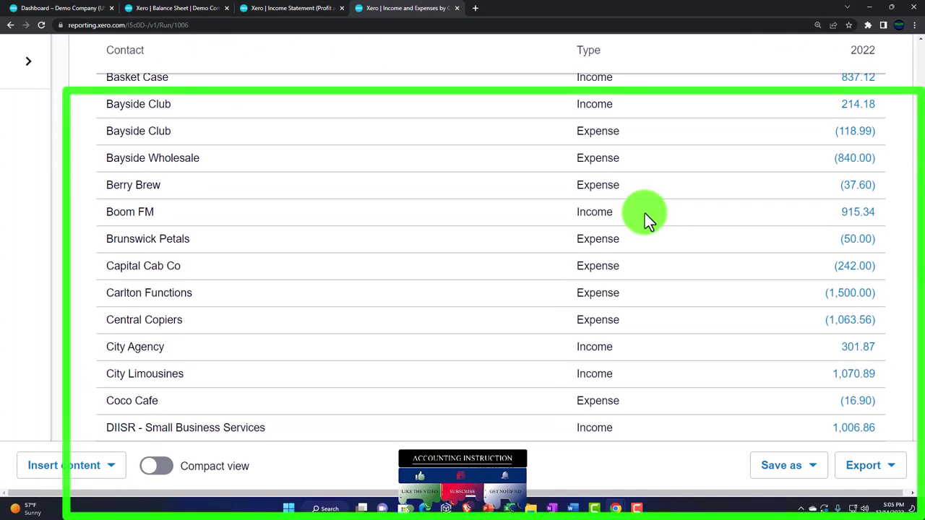
scroll(646, 215, up, 5)
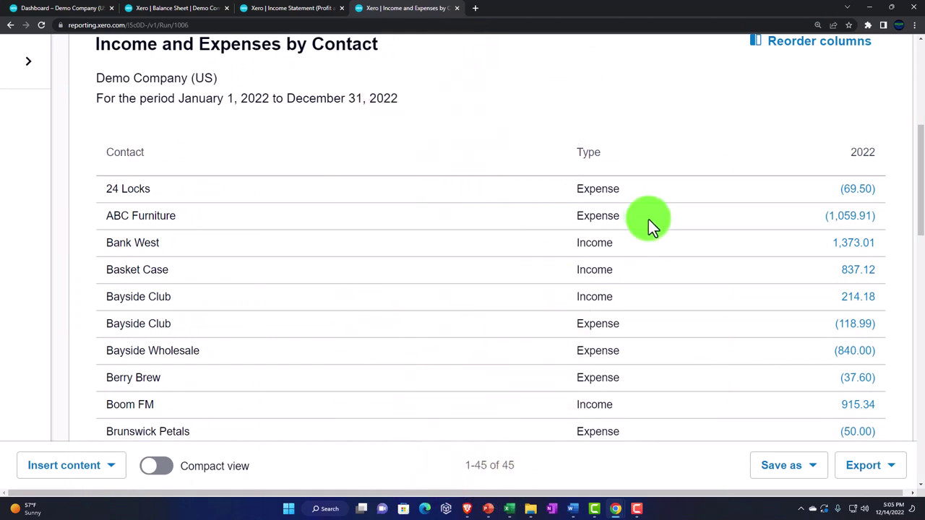
scroll(648, 219, up, 3)
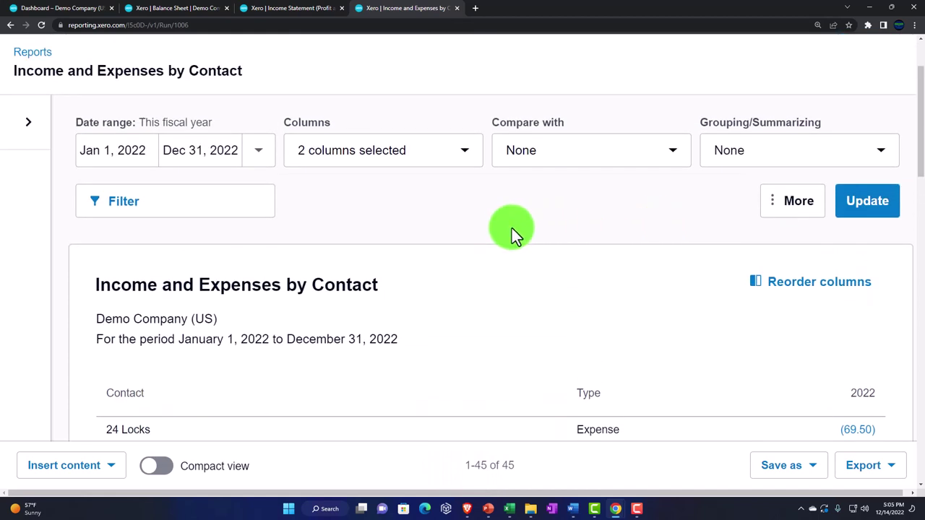
Filter the report by type to show only Income and update it.
click(246, 210)
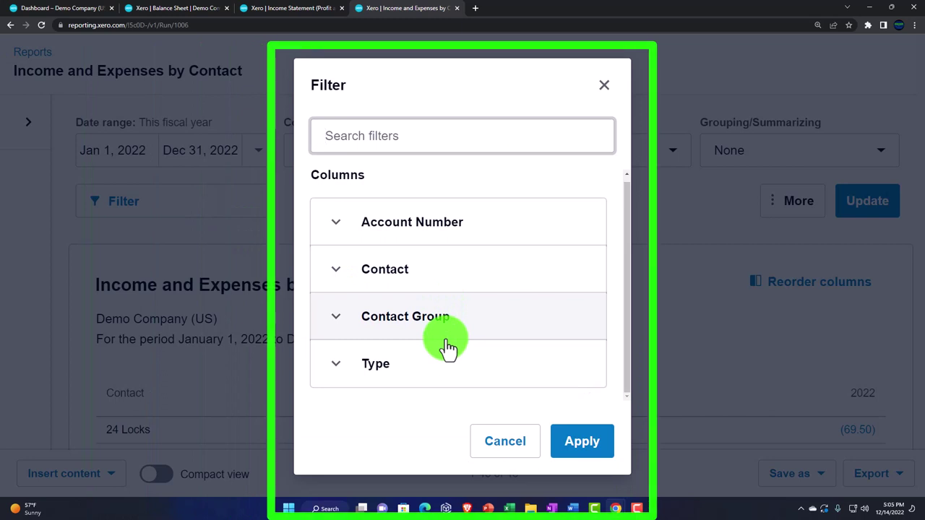
click(423, 383)
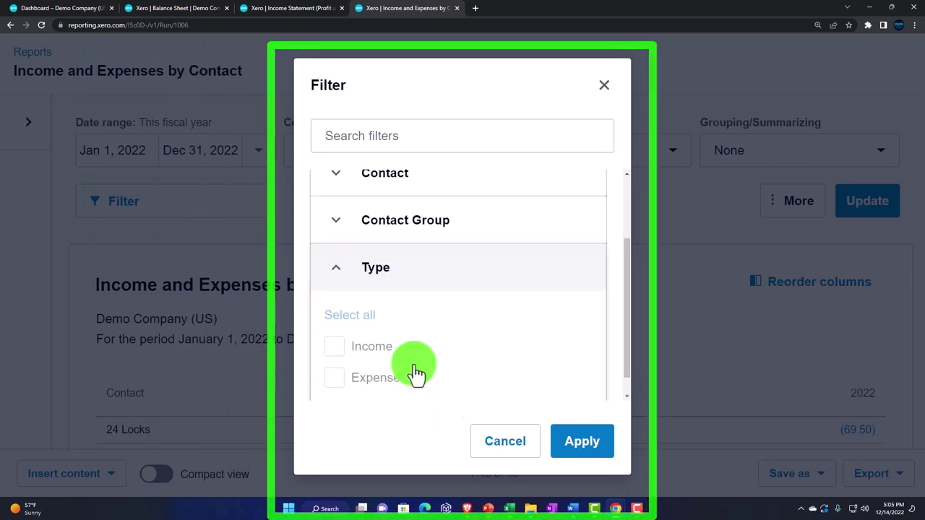
click(341, 354)
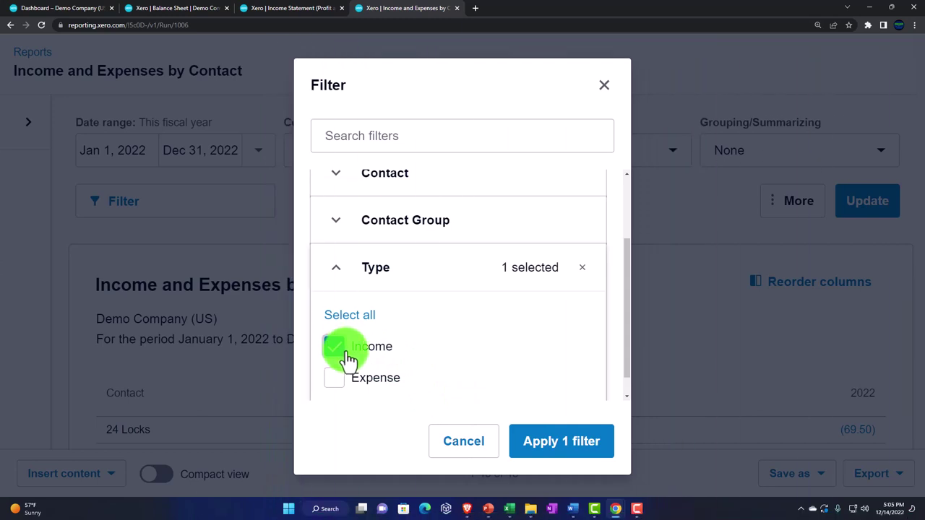
click(553, 444)
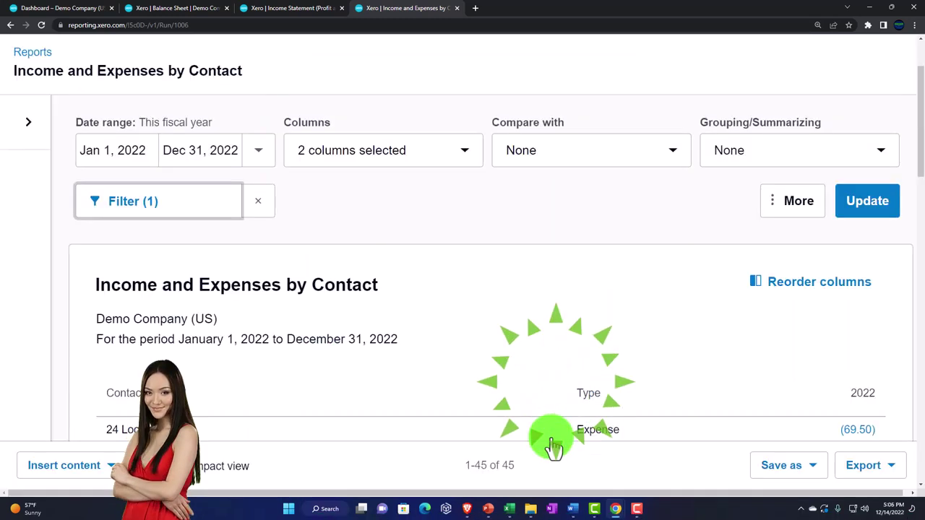
click(869, 216)
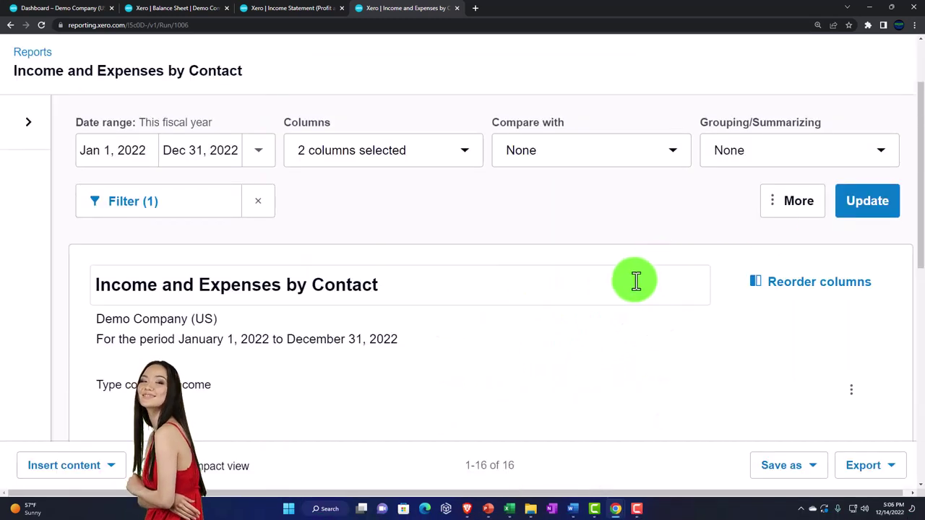
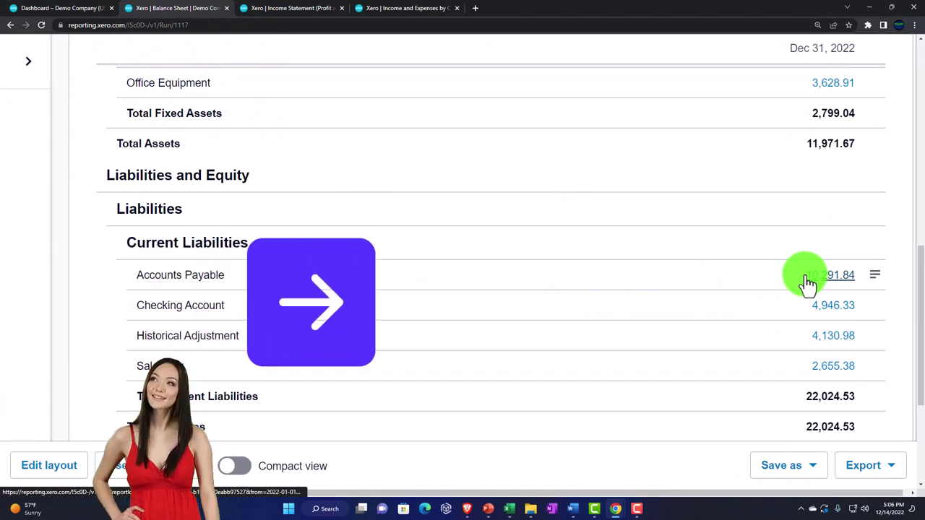
Review Accounts Payable and Accounts Receivable on the Balance Sheet, and the create-new transaction options and Sales on the Income Statement.
scroll(807, 284, up, 3)
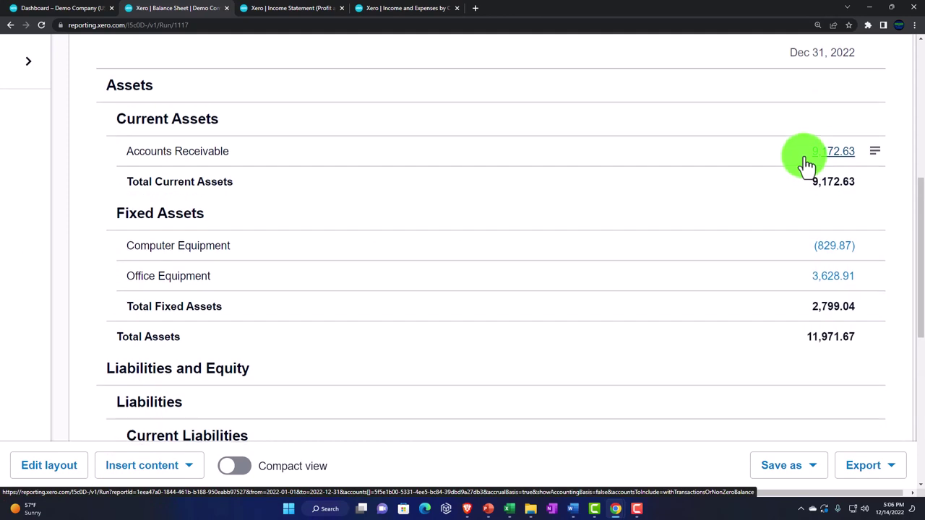
scroll(807, 165, up, 3)
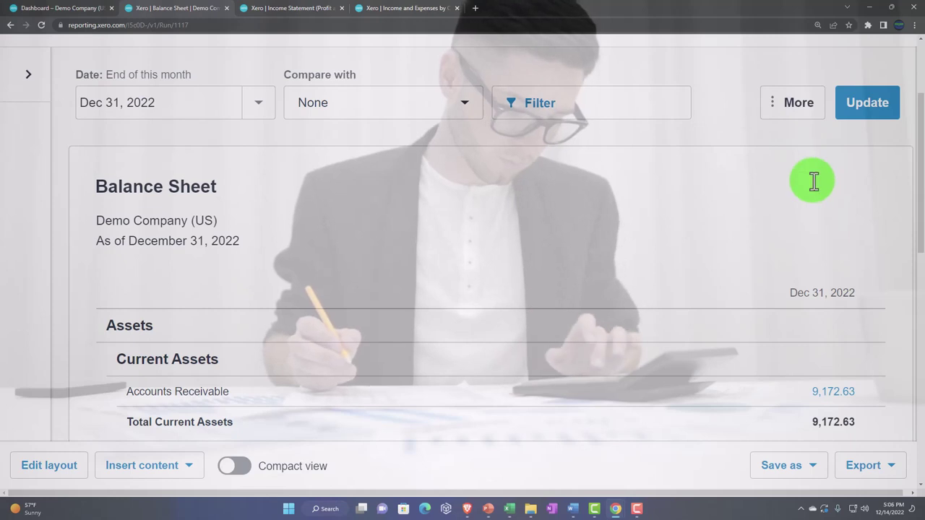
click(295, 8)
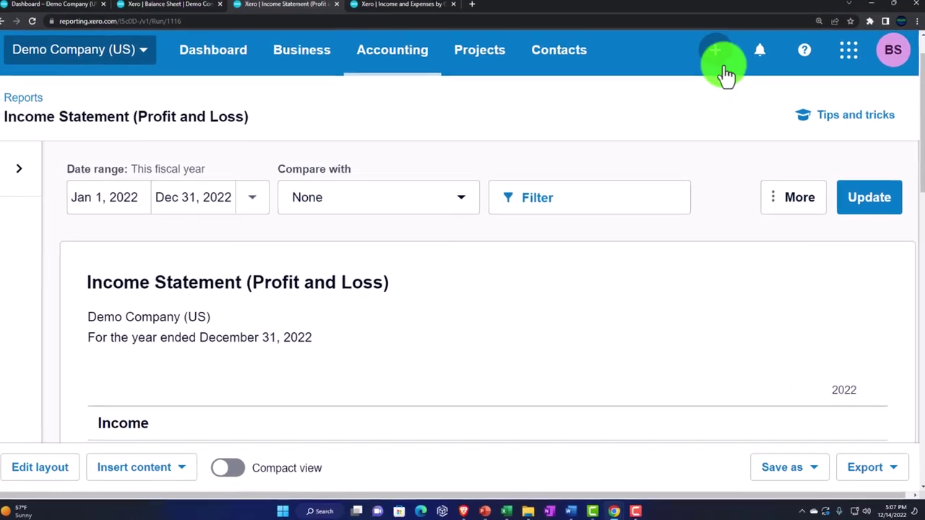
click(723, 65)
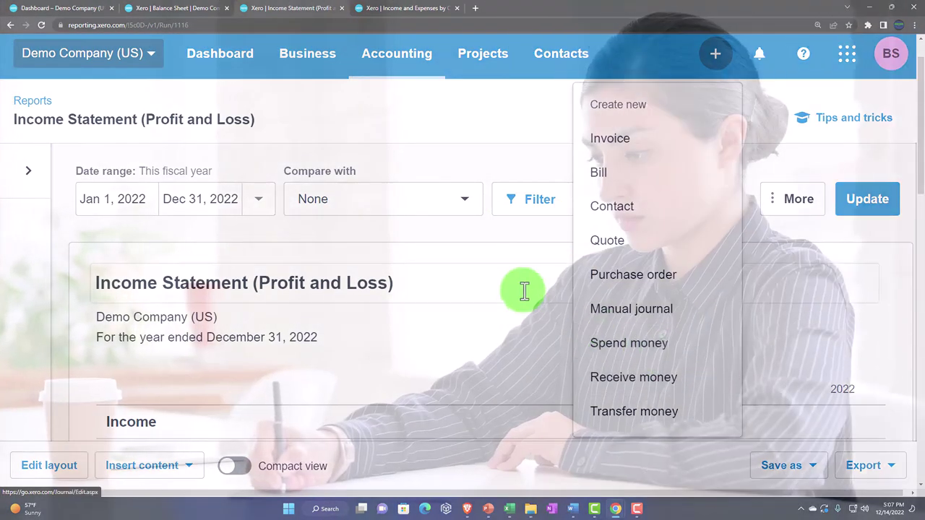
click(524, 290)
scroll(556, 329, down, 3)
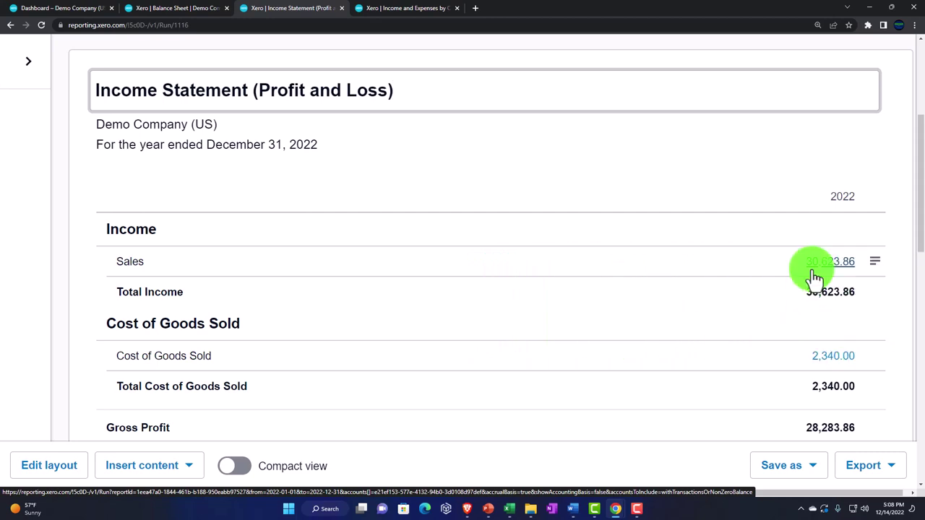
Review the income rows and total in the Income and Expenses by Contact report and export it to Excel.
click(410, 8)
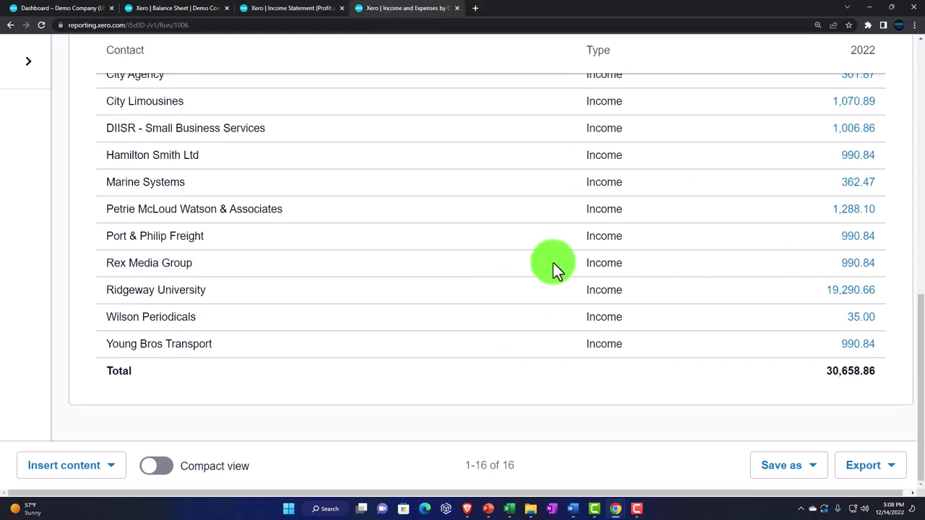
scroll(551, 273, up, 4)
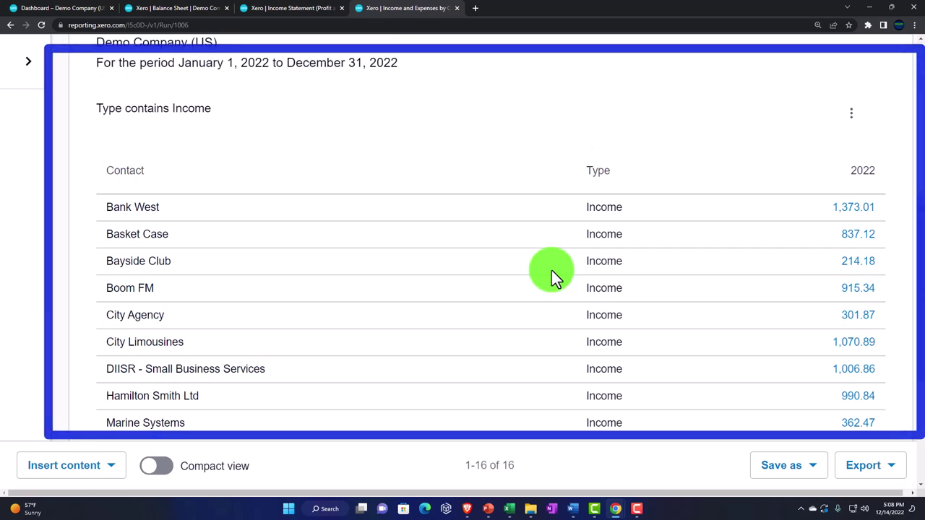
scroll(551, 270, down, 2)
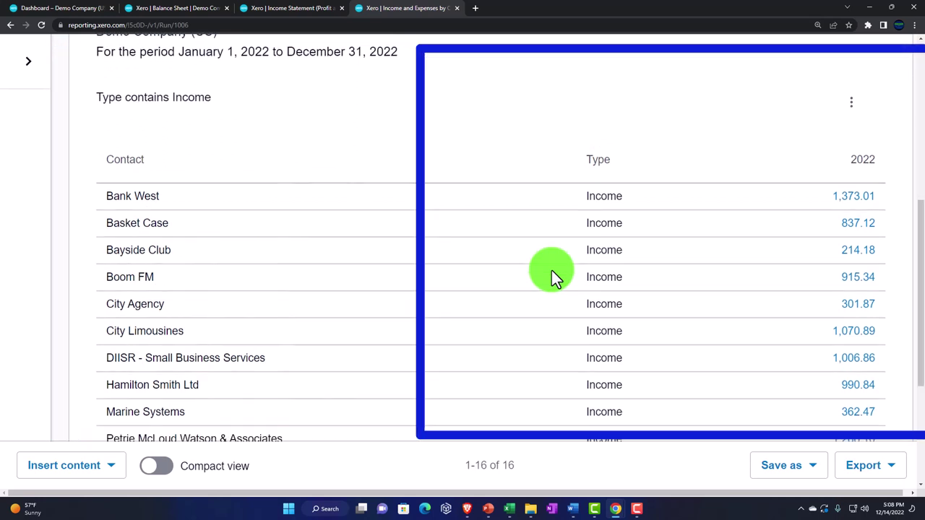
scroll(551, 277, down, 2)
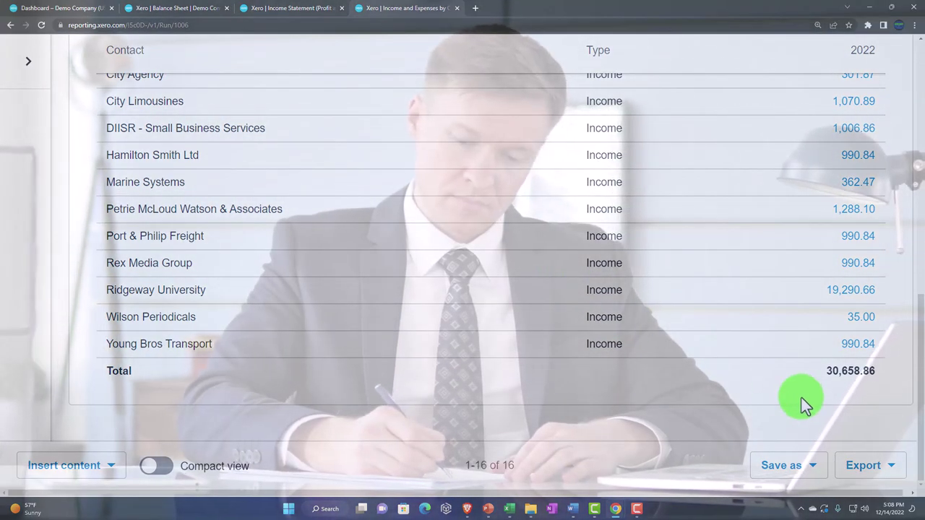
click(874, 467)
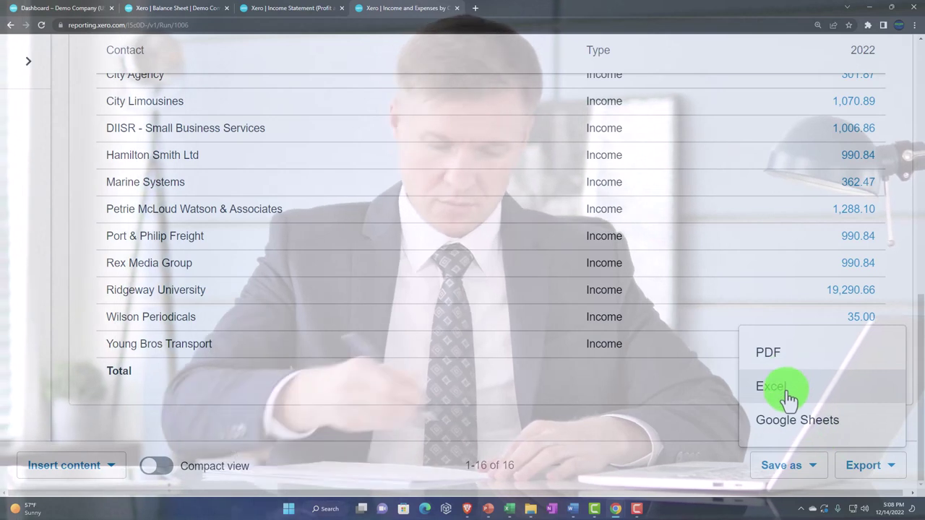
click(786, 388)
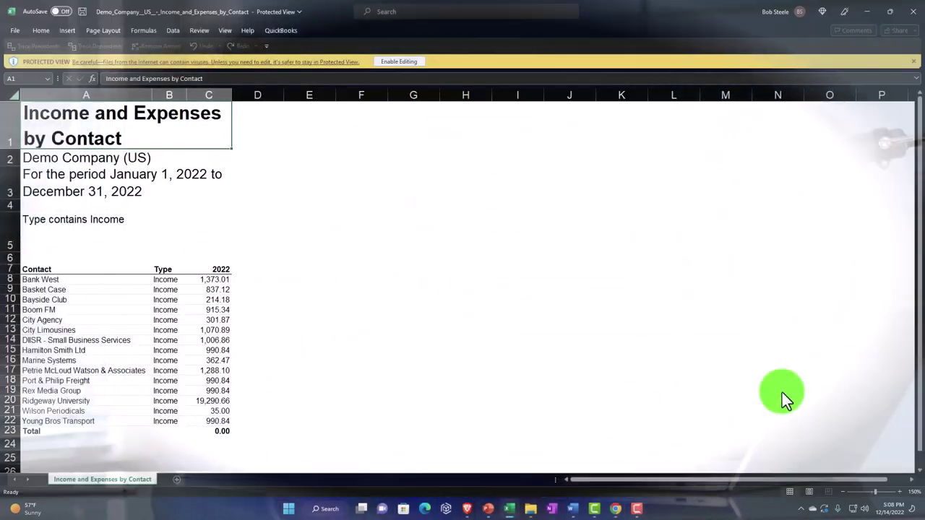
Switch to the Reports workbook, add a new worksheet after AP Graph and name it Income Cust.
click(619, 101)
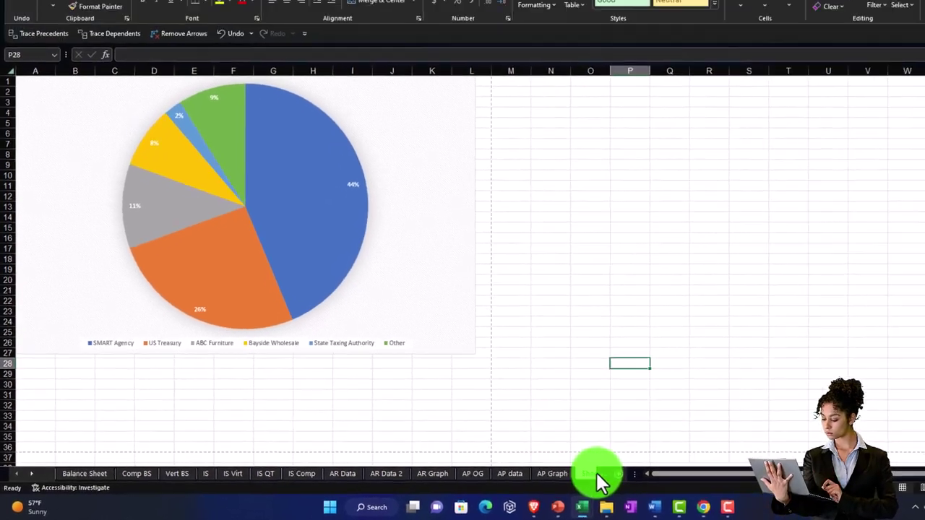
click(671, 466)
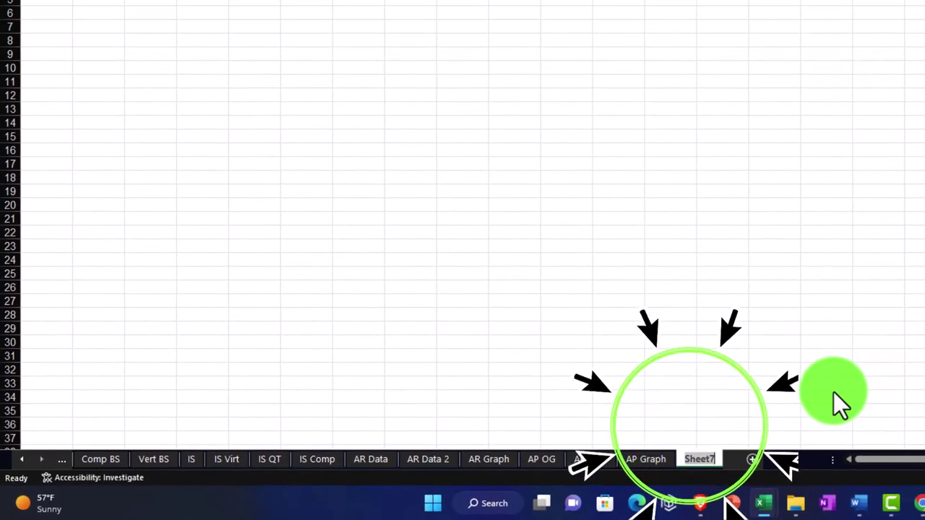
key(alt+h)
text(orIncome)
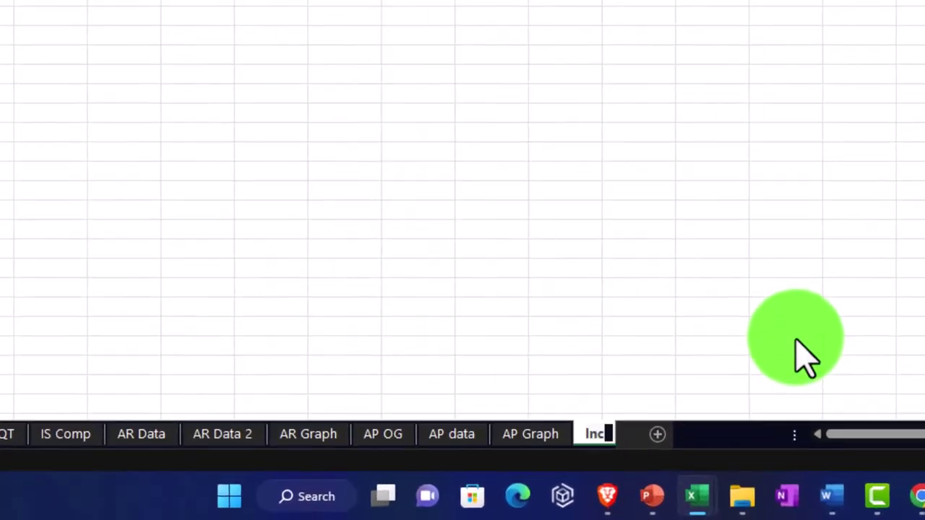
text( Cust)
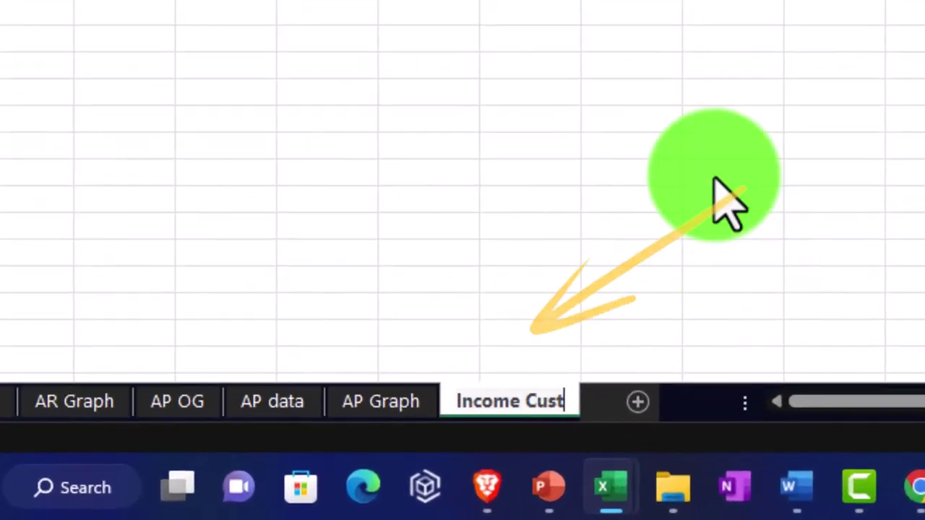
click(722, 152)
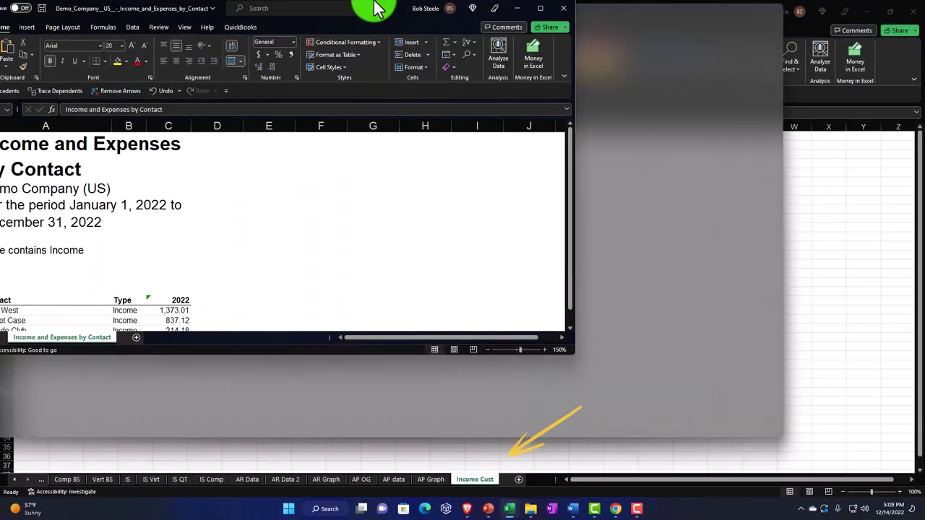
Copy the entire exported Income and Expenses by Contact worksheet and paste it into the Income Cust sheet starting at cell A1.
drag(372, 6, 371, 3)
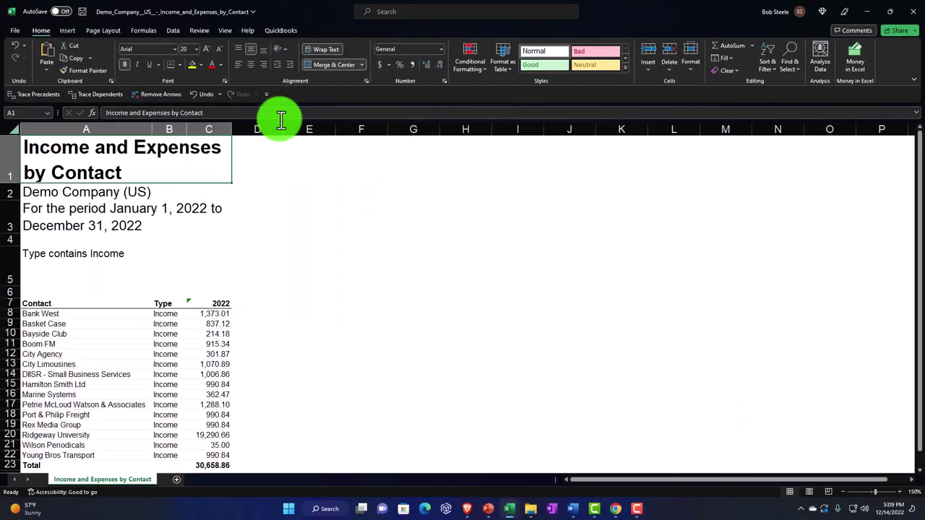
click(7, 127)
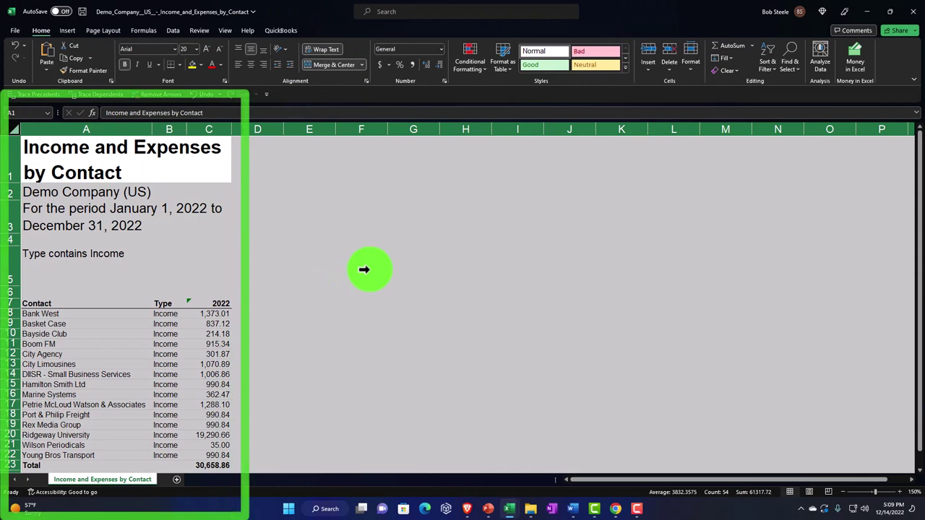
right_click(362, 269)
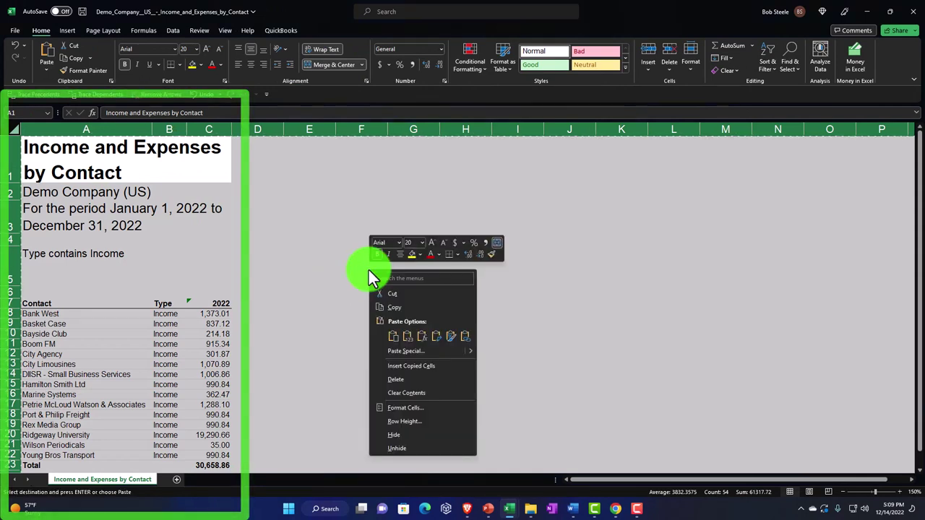
click(381, 305)
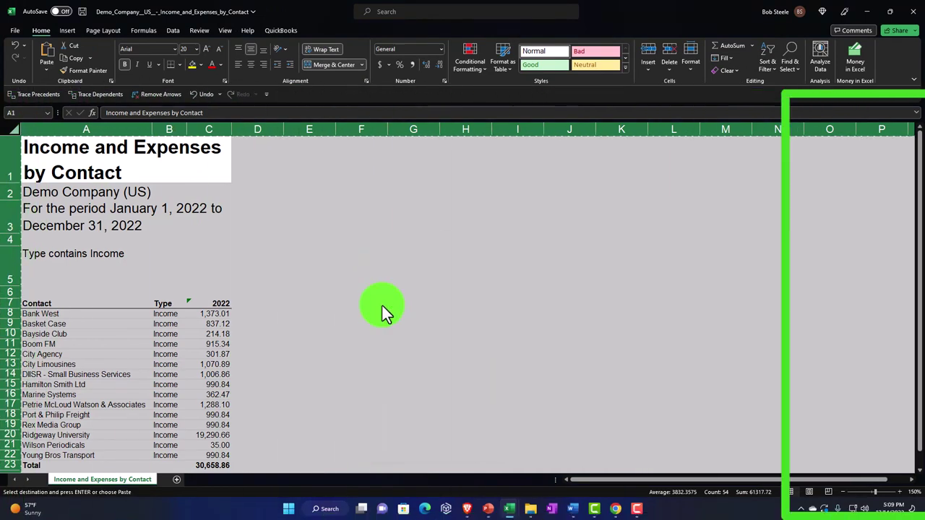
click(871, 12)
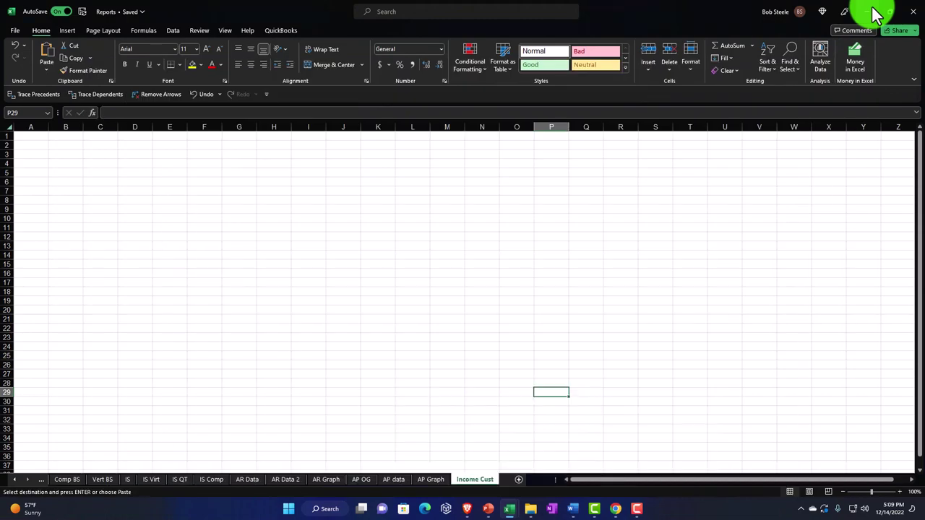
click(24, 134)
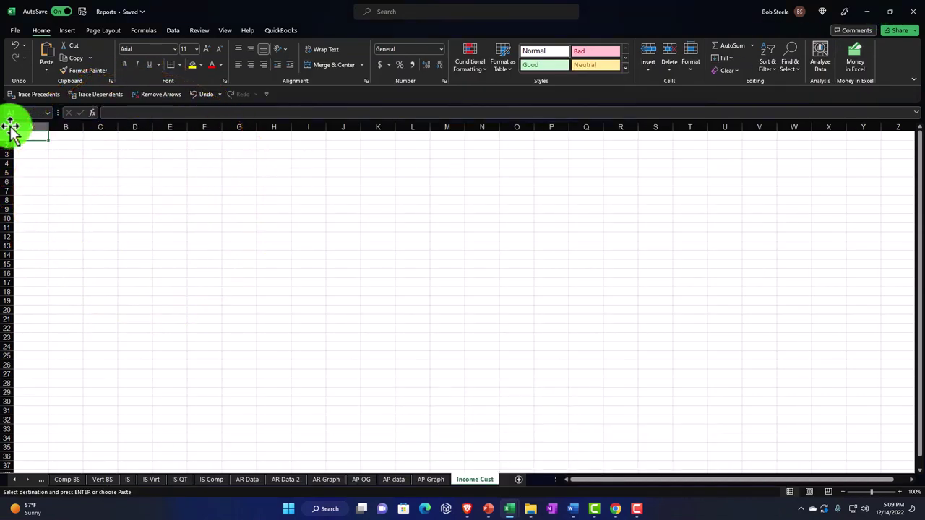
click(10, 127)
key(ctrl+v)
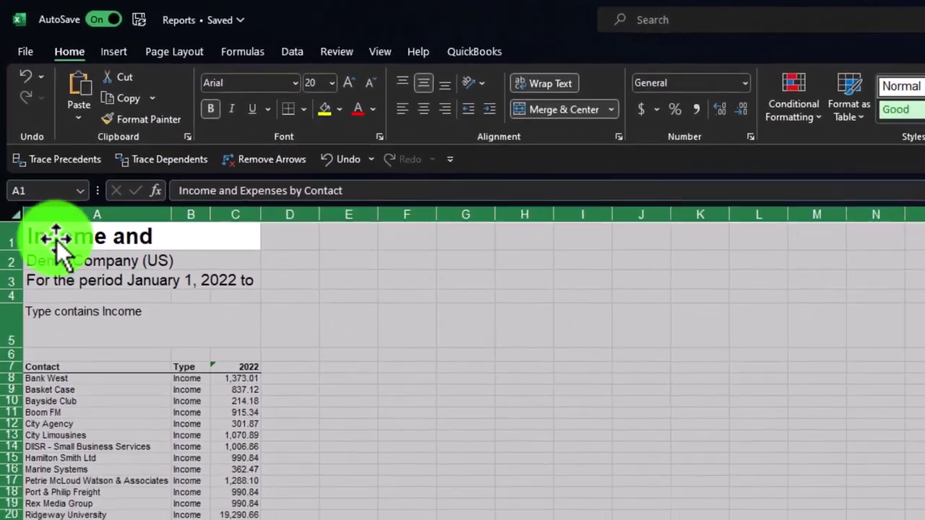
click(338, 491)
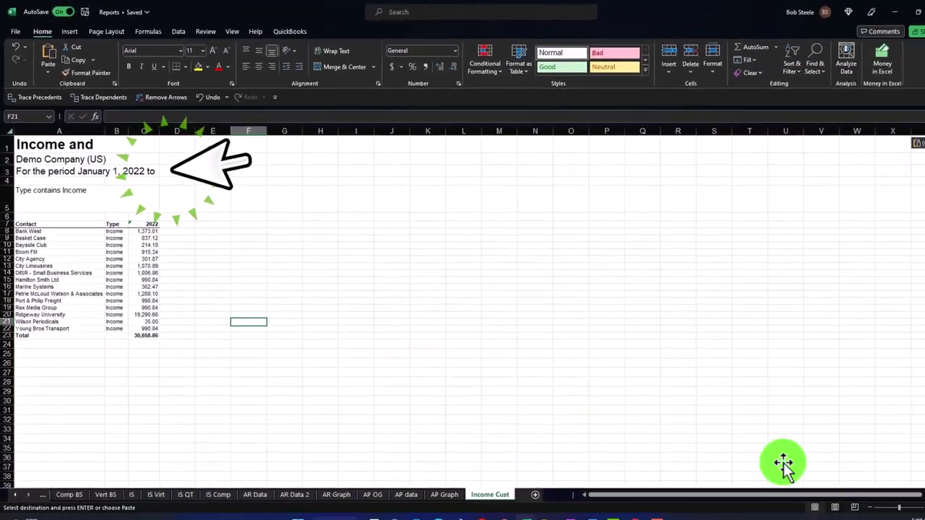
Rename the Income Cust sheet as Income Cust Data.
click(907, 499)
click(907, 498)
click(907, 498)
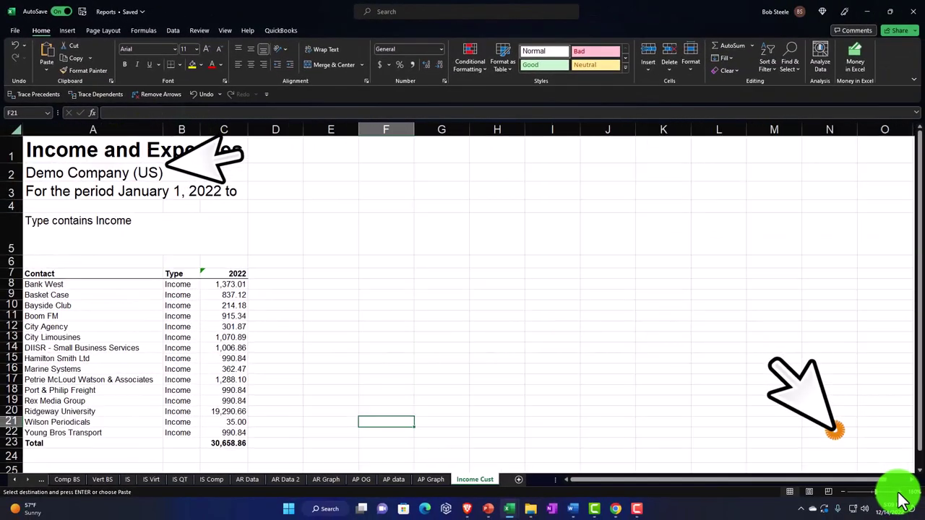
click(906, 499)
click(907, 499)
click(439, 397)
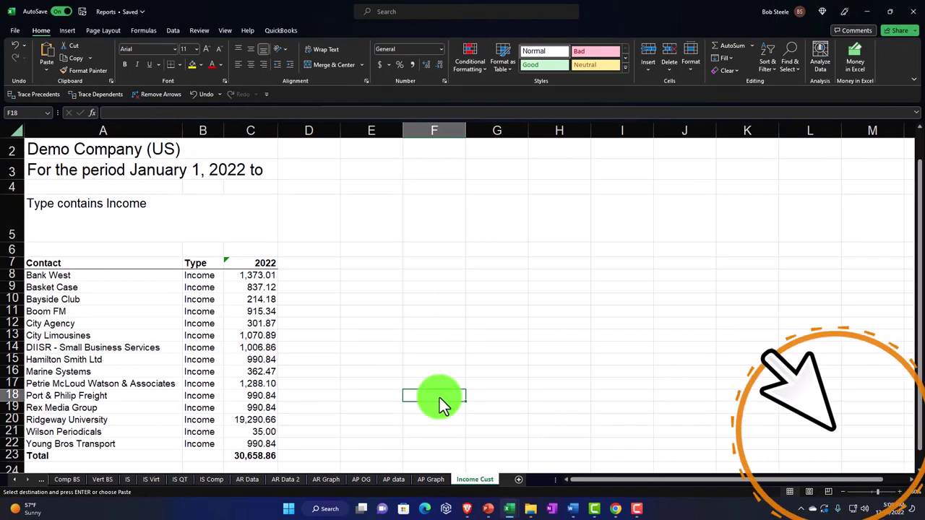
scroll(439, 397, down, 1)
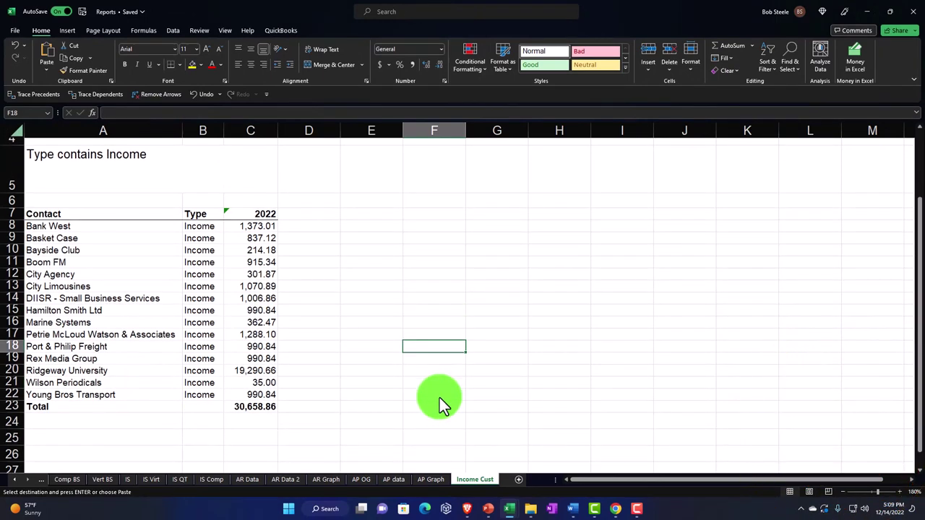
drag(481, 481, 490, 468)
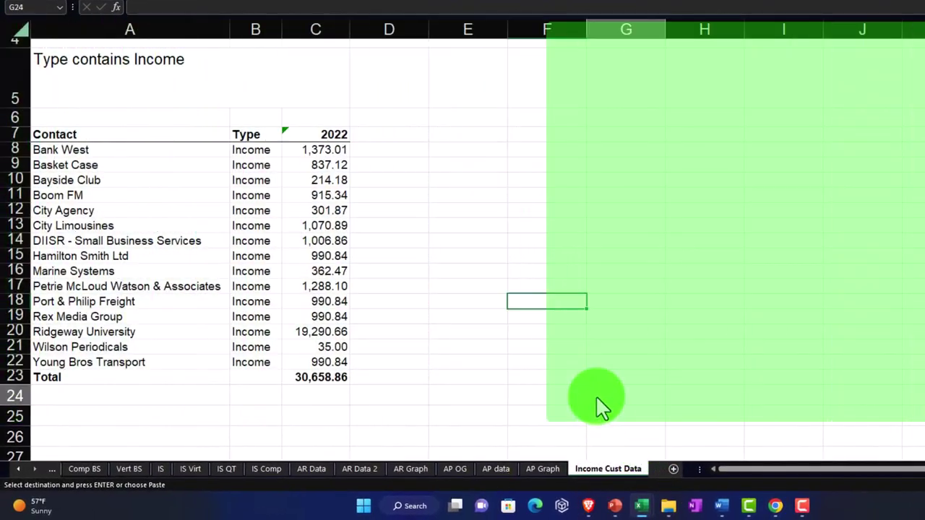
click(596, 397)
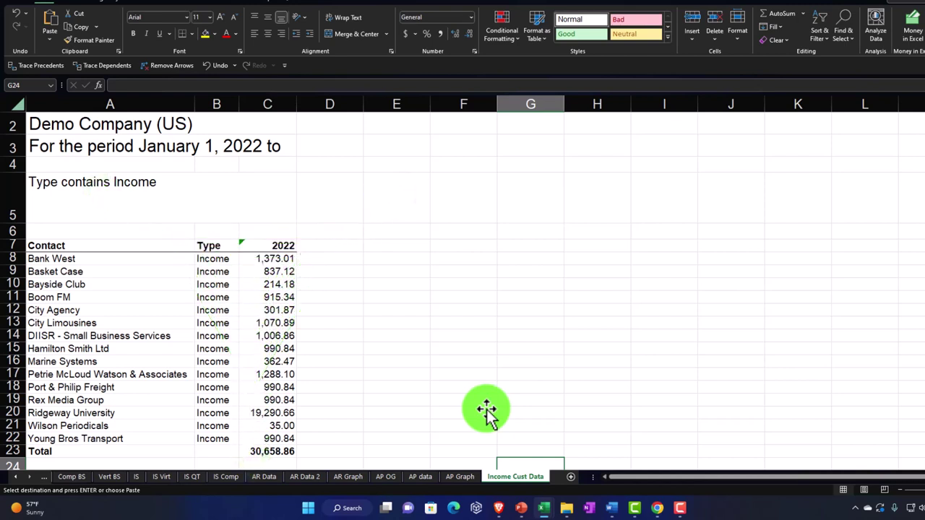
Delete rows 1 to 6 containing the report titles and filter note above the Contact header row.
click(116, 300)
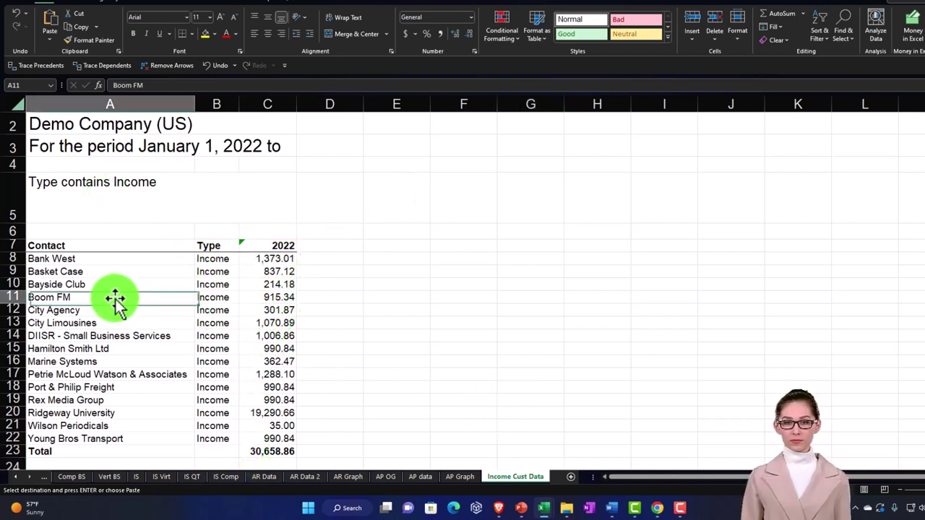
click(267, 309)
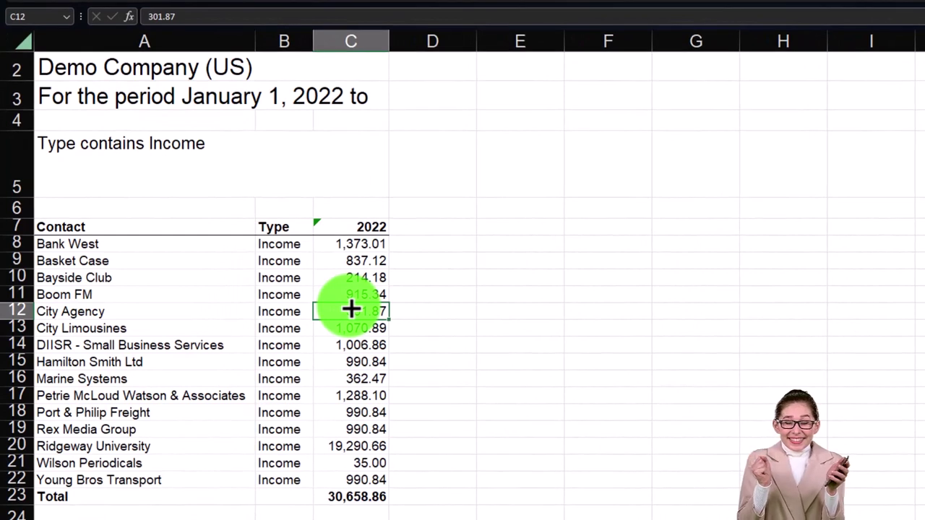
scroll(192, 262, up, 1)
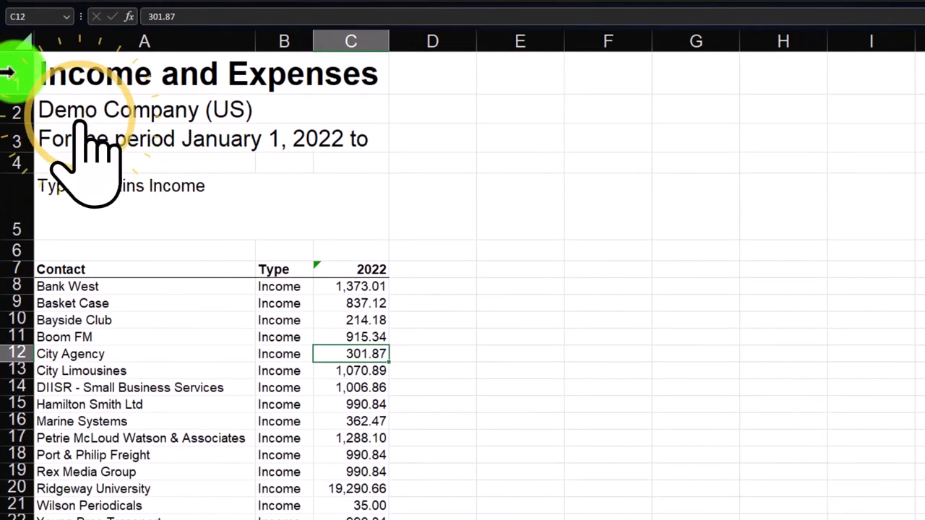
drag(7, 72, 9, 250)
right_click(147, 213)
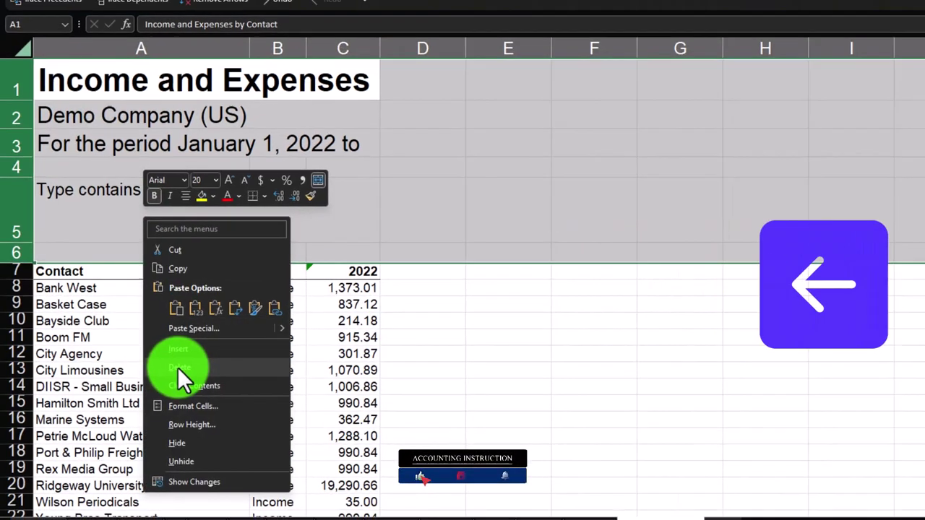
click(178, 367)
Delete the Total row beneath the last contact, Young Bros Transport.
click(92, 337)
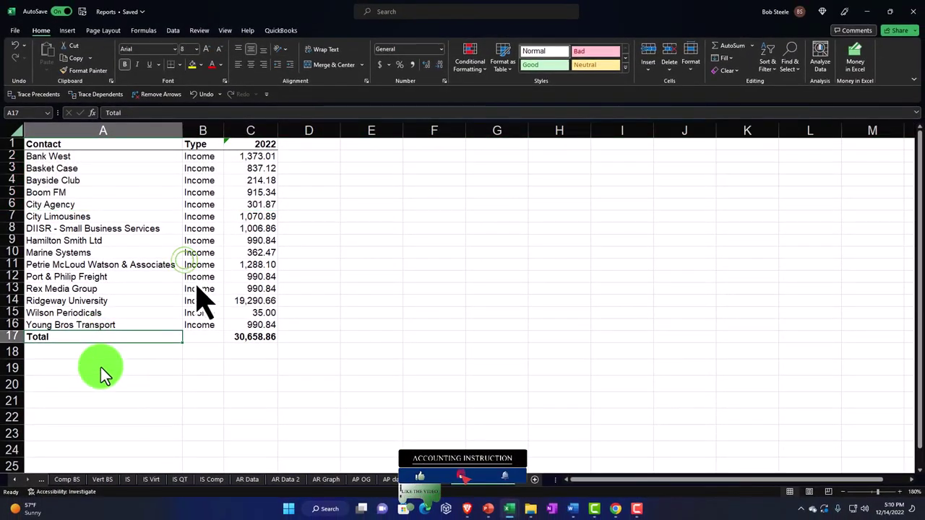
click(12, 337)
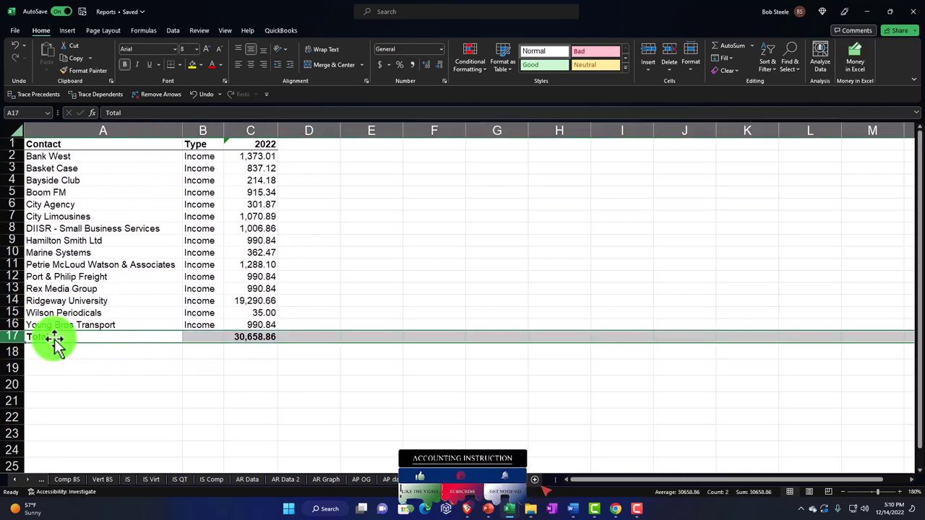
right_click(65, 344)
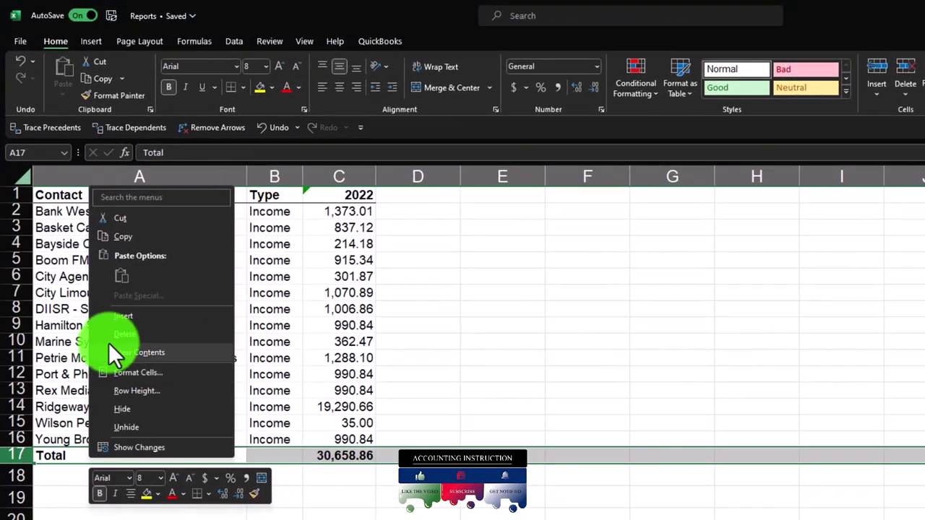
click(116, 345)
click(184, 503)
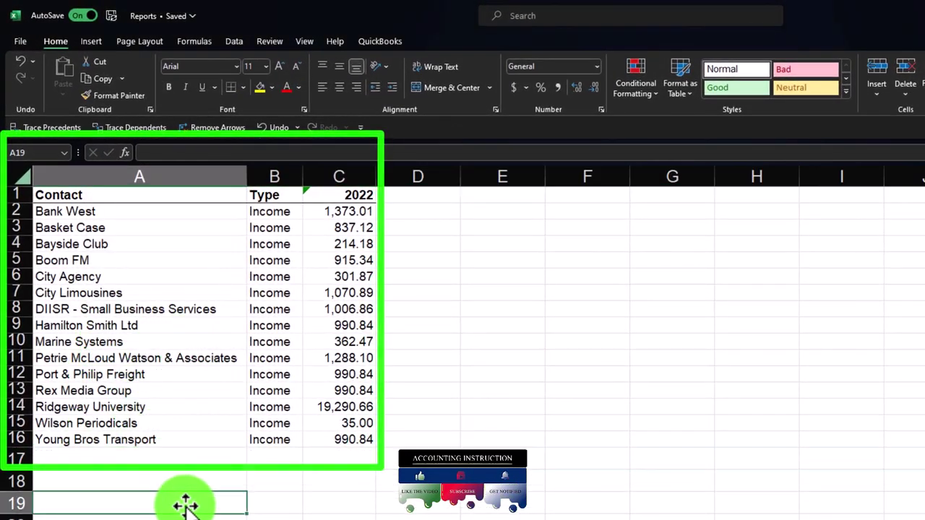
scroll(184, 504, down, 1)
scroll(186, 505, up, 1)
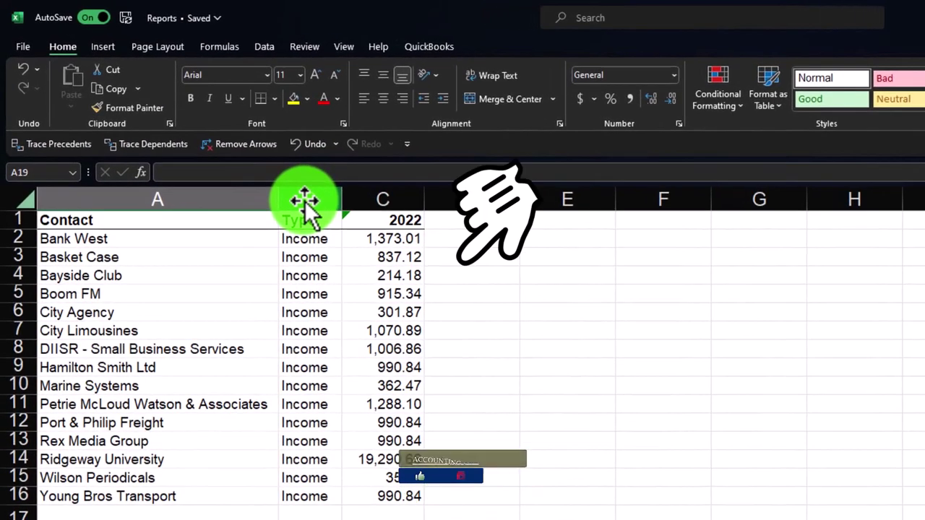
Delete the Type column between the contact names and the 2022 amounts.
click(304, 201)
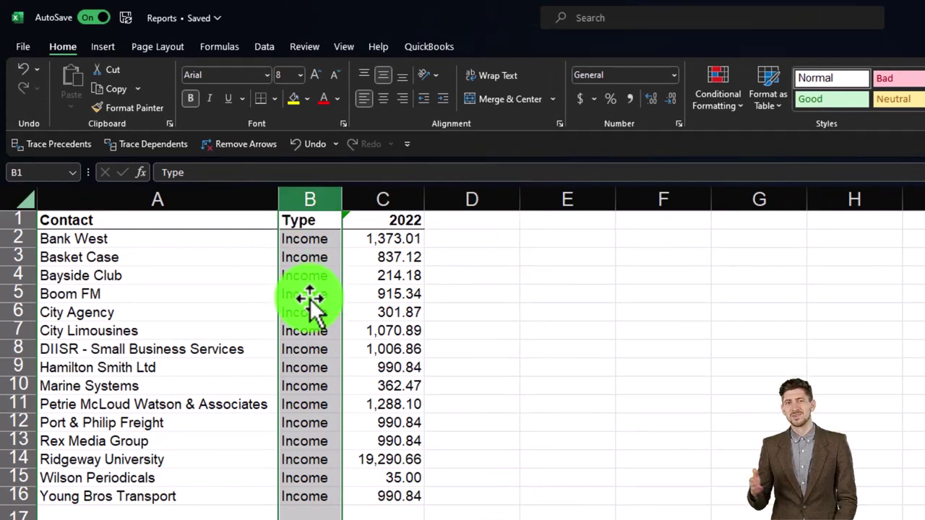
right_click(309, 303)
click(296, 401)
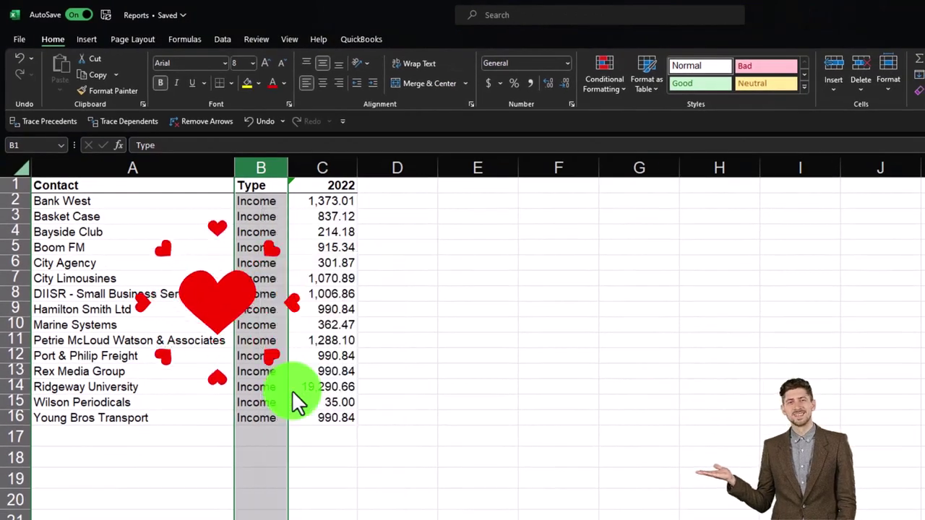
click(188, 480)
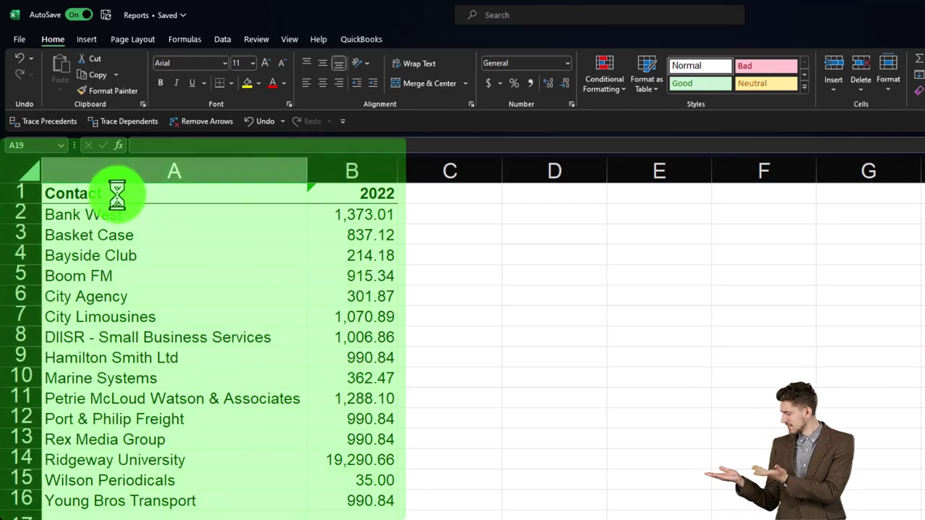
Convert the contact and 2022 data in A1:B16 into a table with headers.
drag(117, 194, 358, 494)
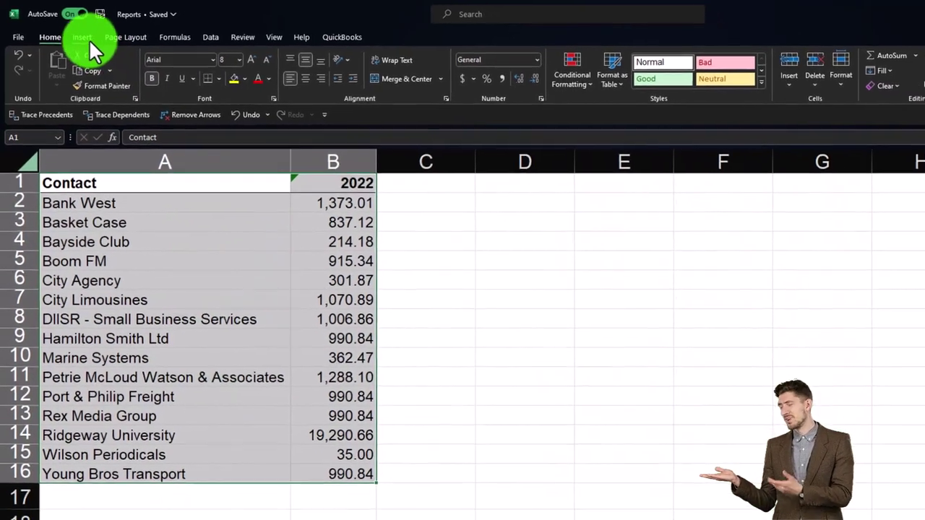
click(85, 37)
click(94, 72)
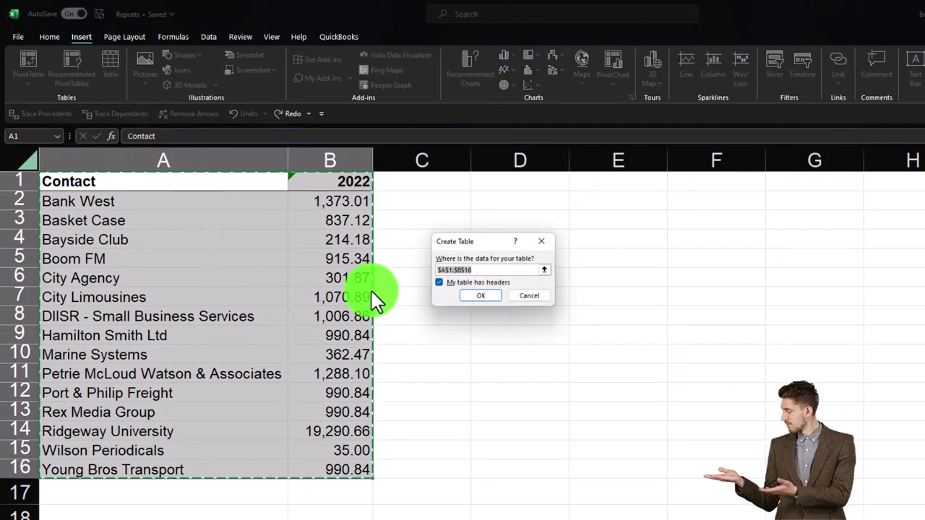
click(482, 296)
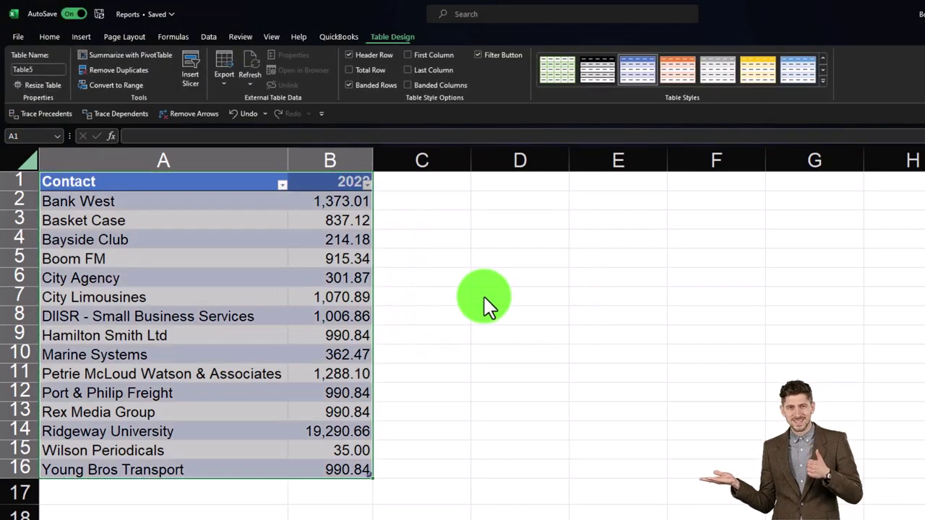
click(419, 274)
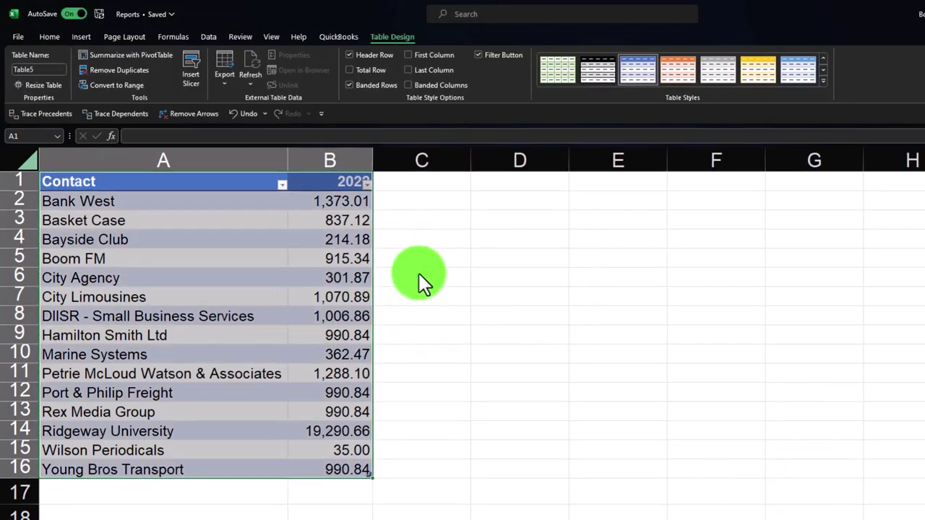
click(347, 297)
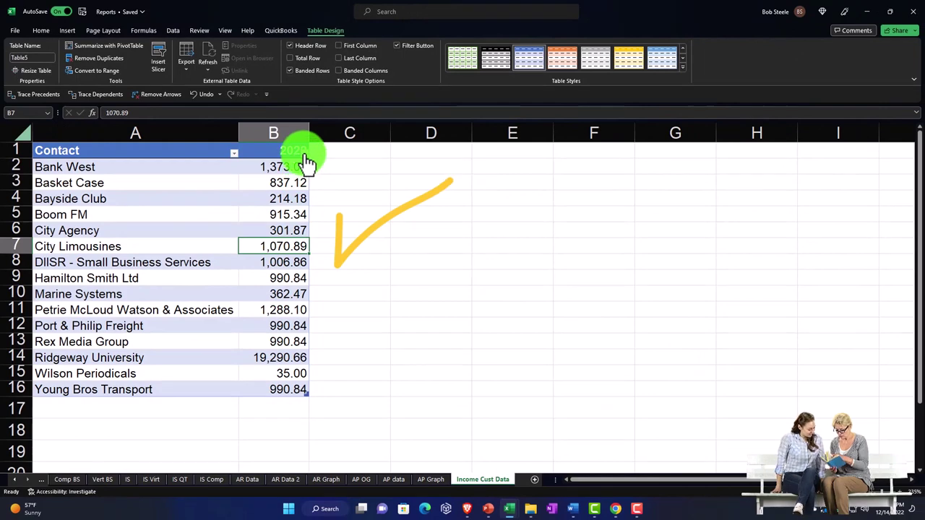
Sort the table by the 2022 amounts from largest to smallest and add a total row.
click(303, 155)
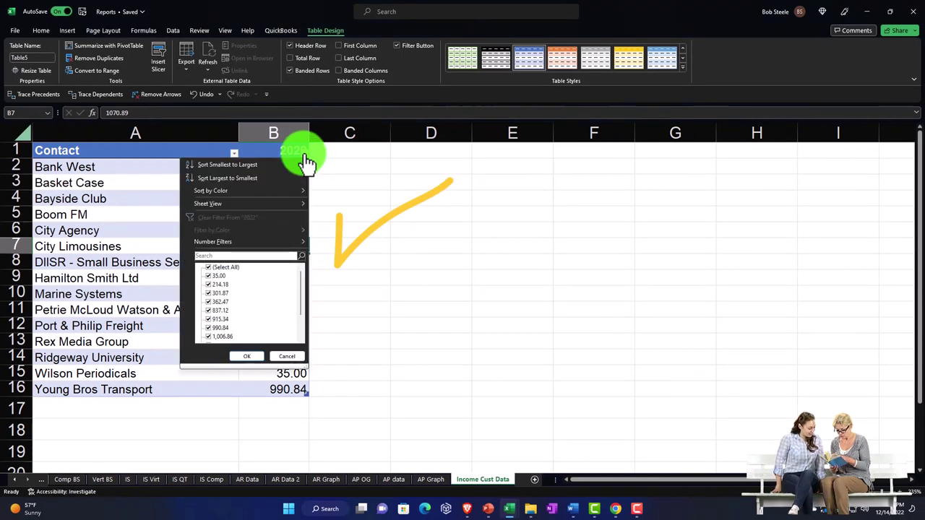
click(226, 178)
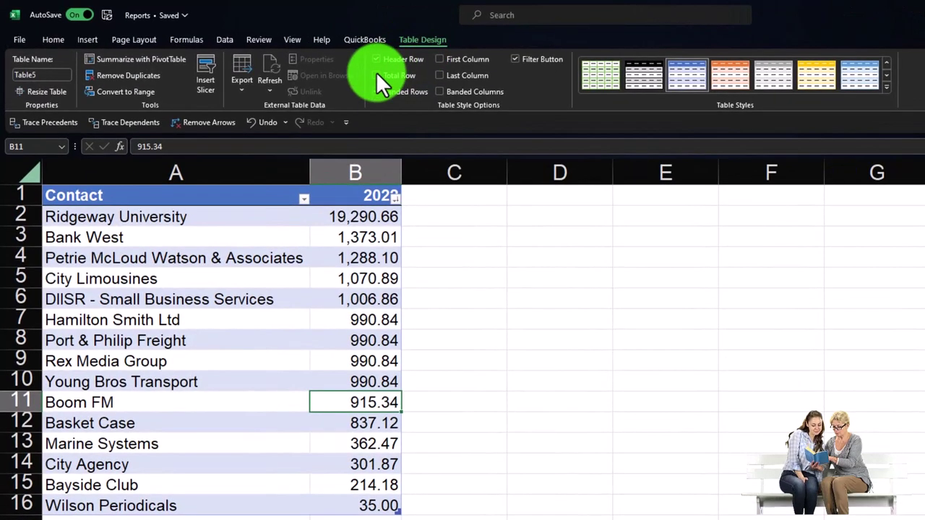
click(376, 73)
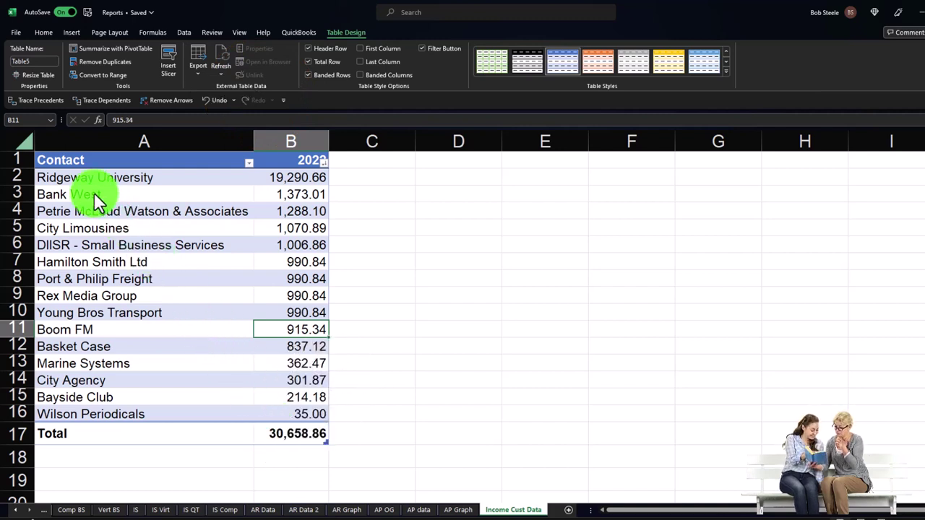
Insert a recommended Funnel chart from the contact names and 2022 amounts in A2:B16, leaving out the total row.
drag(75, 177, 278, 416)
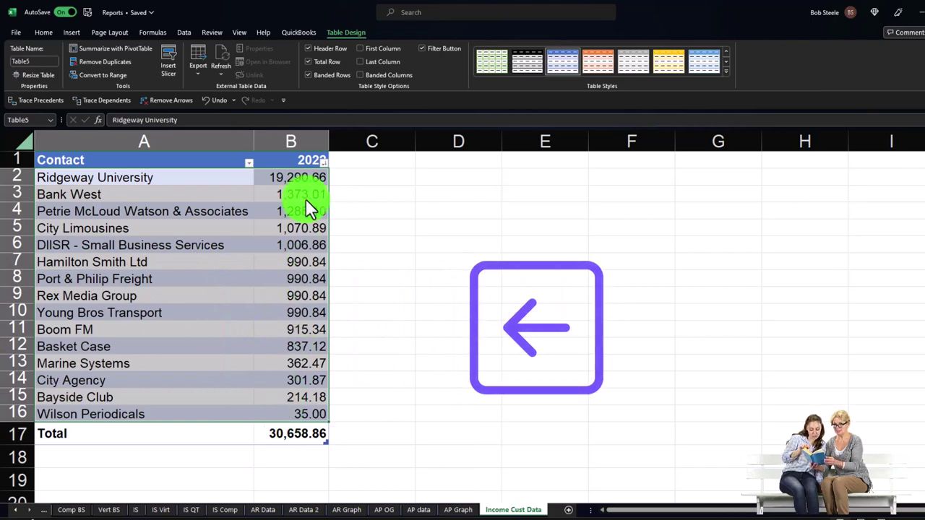
click(66, 32)
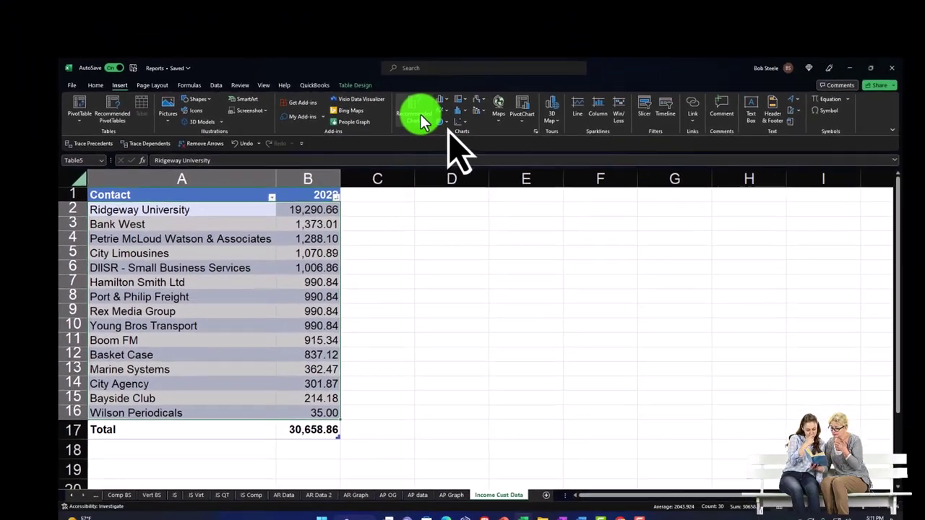
click(645, 104)
scroll(385, 278, down, 1)
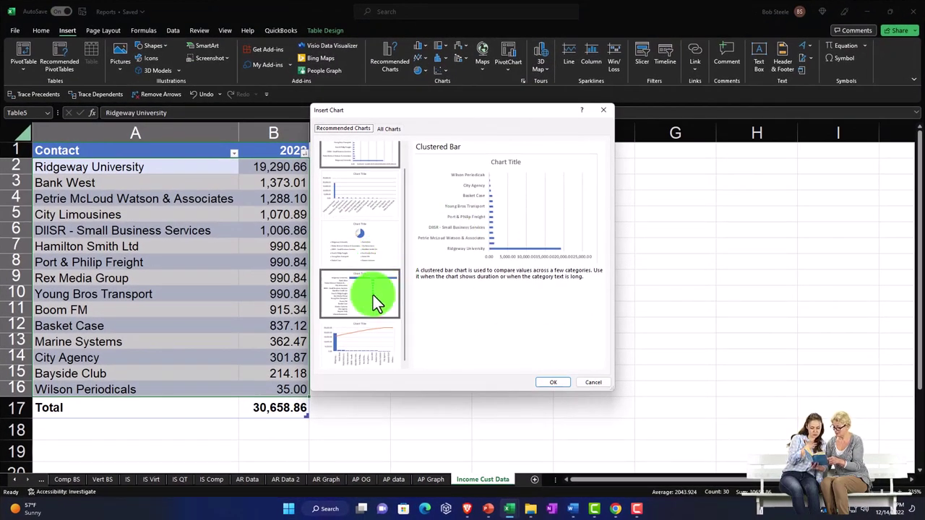
click(373, 294)
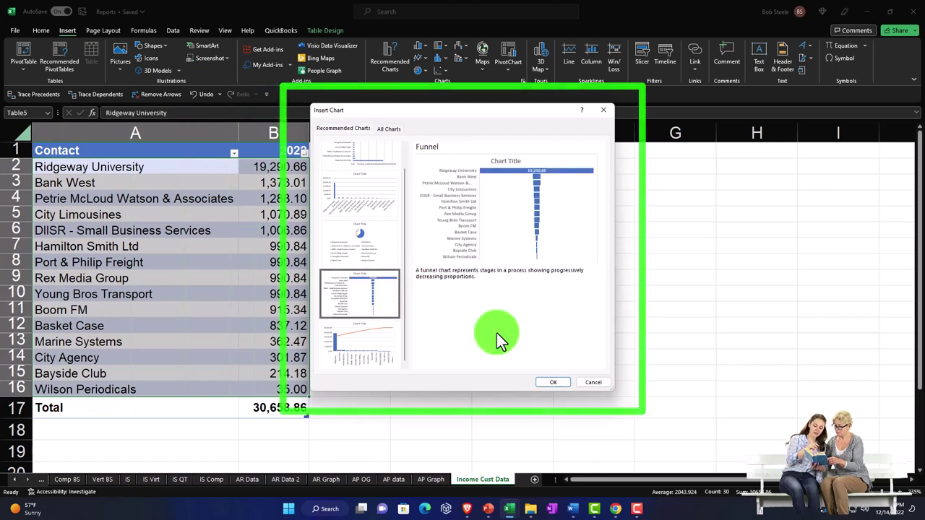
click(552, 381)
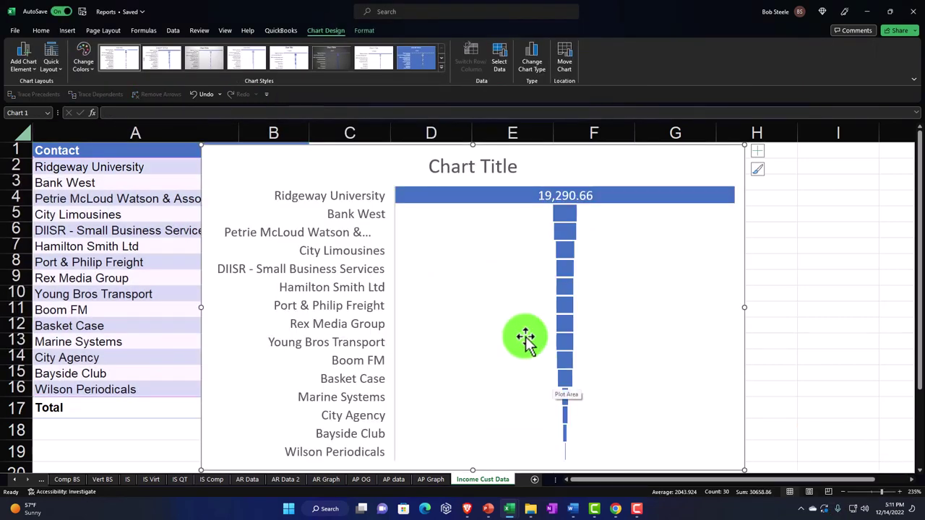
Move the funnel chart down below the table, to about rows 22 to 37.
scroll(525, 339, down, 5)
drag(507, 211, 521, 385)
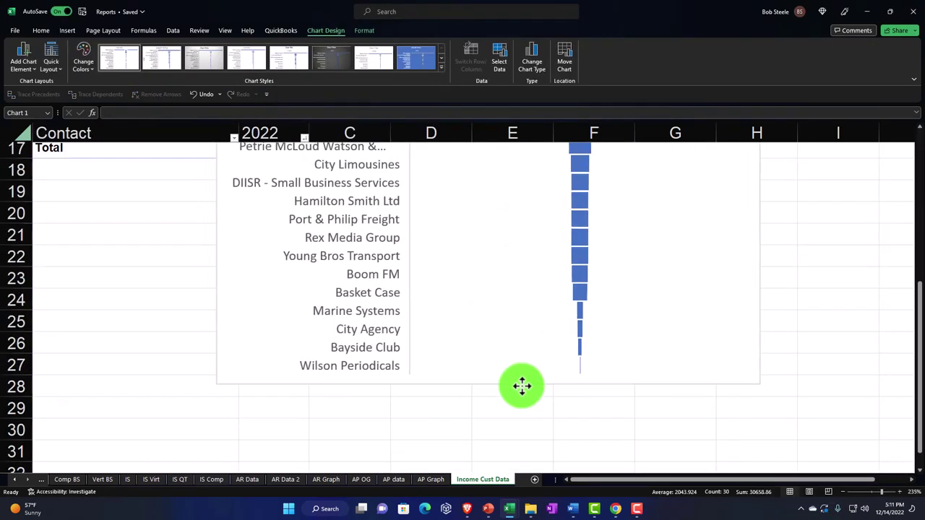
scroll(526, 363, down, 2)
drag(450, 257, 481, 458)
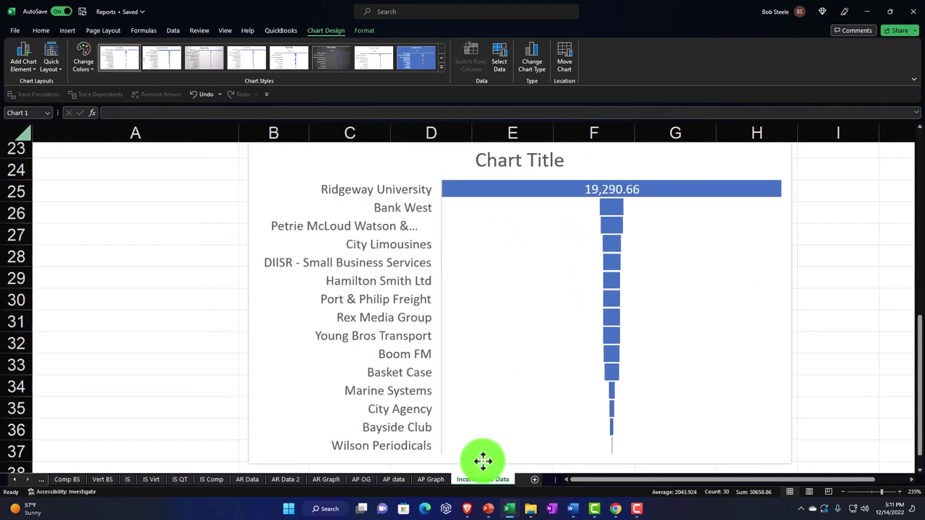
scroll(489, 388, down, 2)
scroll(489, 388, up, 8)
scroll(491, 388, up, 2)
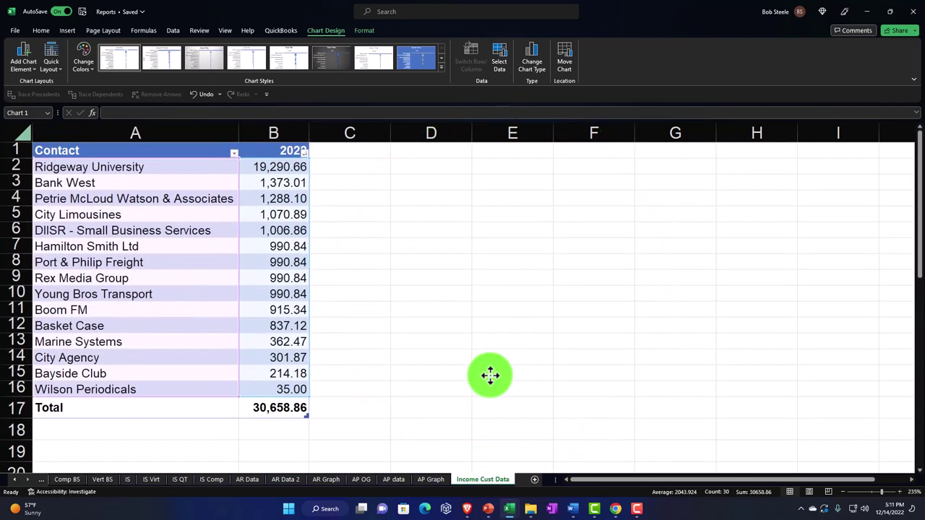
Insert a 2-D pie chart from the contact names and 2022 amounts in A2:B16.
drag(161, 166, 286, 388)
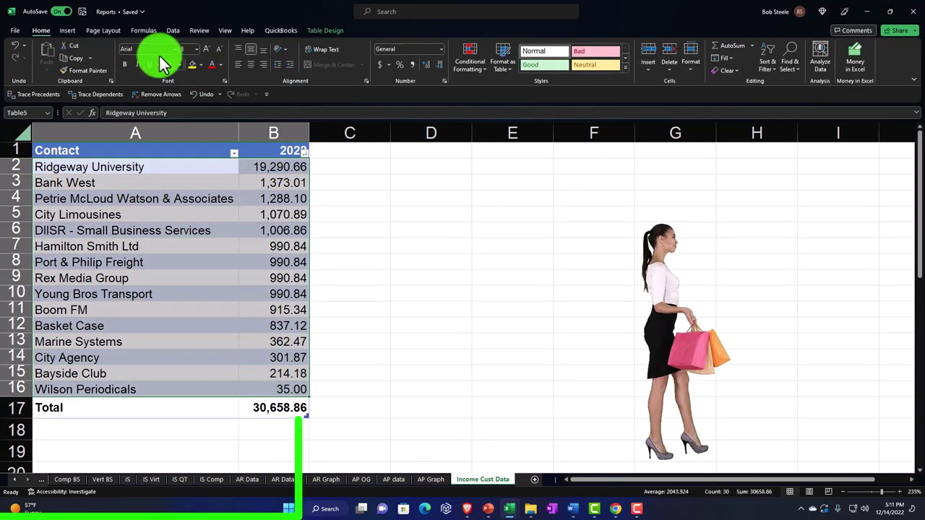
click(69, 30)
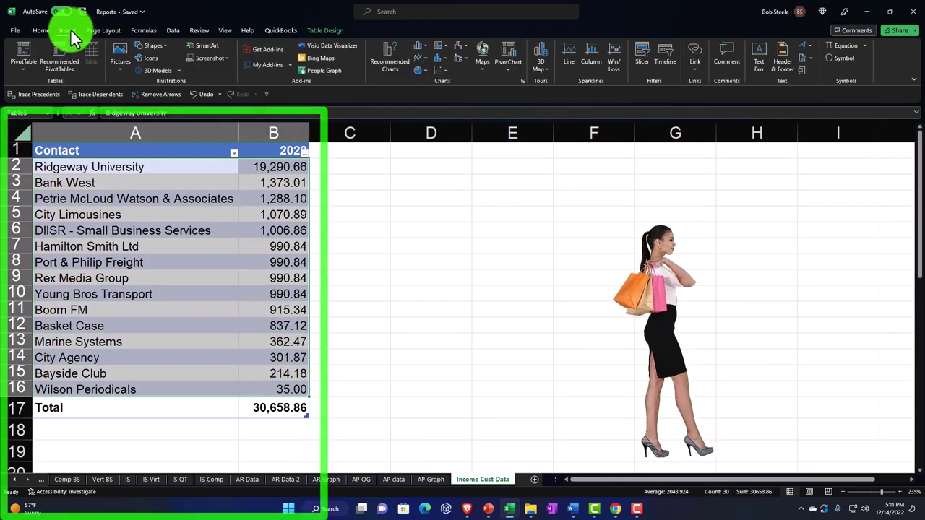
click(418, 69)
click(426, 105)
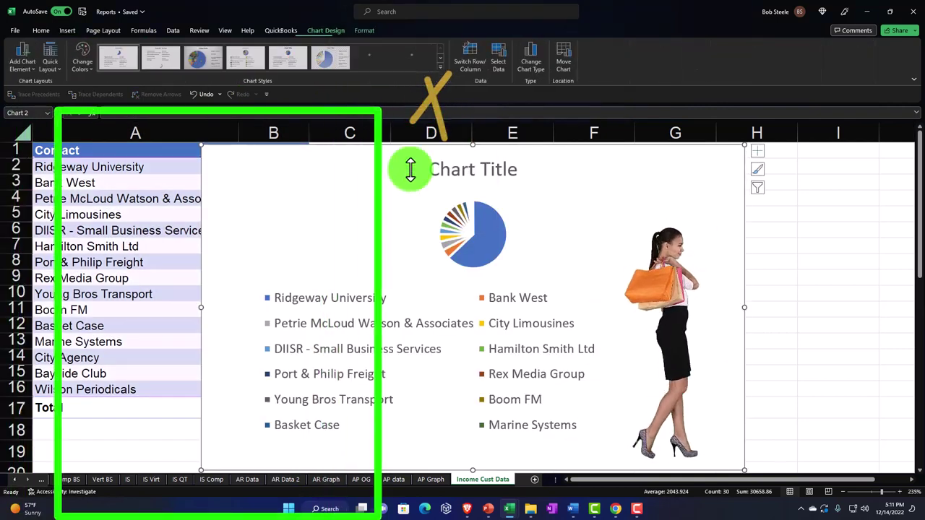
Move the pie chart clear of the table and narrow columns C and D, leaving D wide enough for figures.
drag(411, 169, 539, 208)
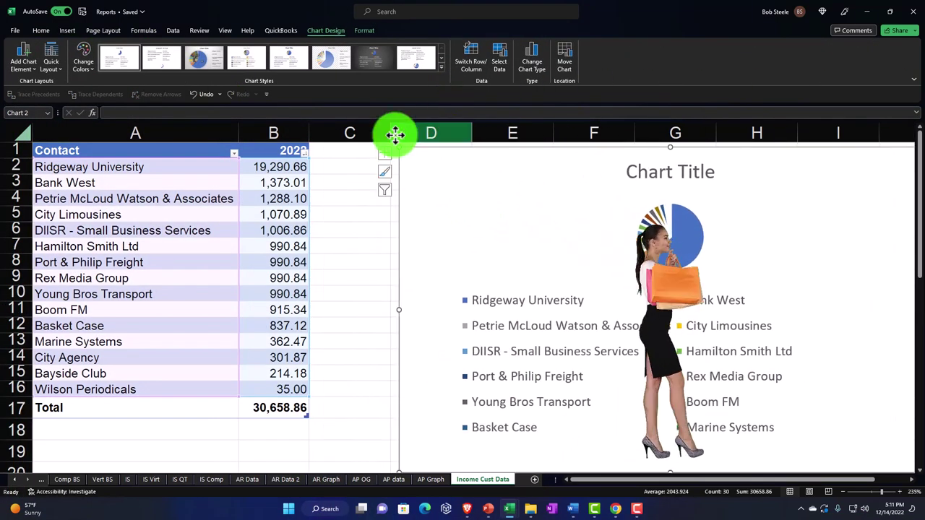
drag(391, 133, 326, 135)
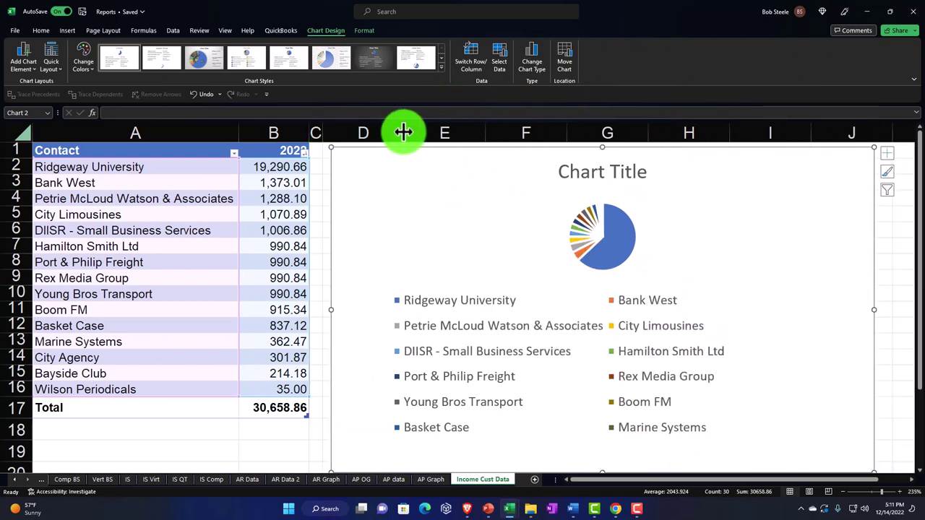
drag(403, 131, 344, 133)
drag(364, 163, 435, 168)
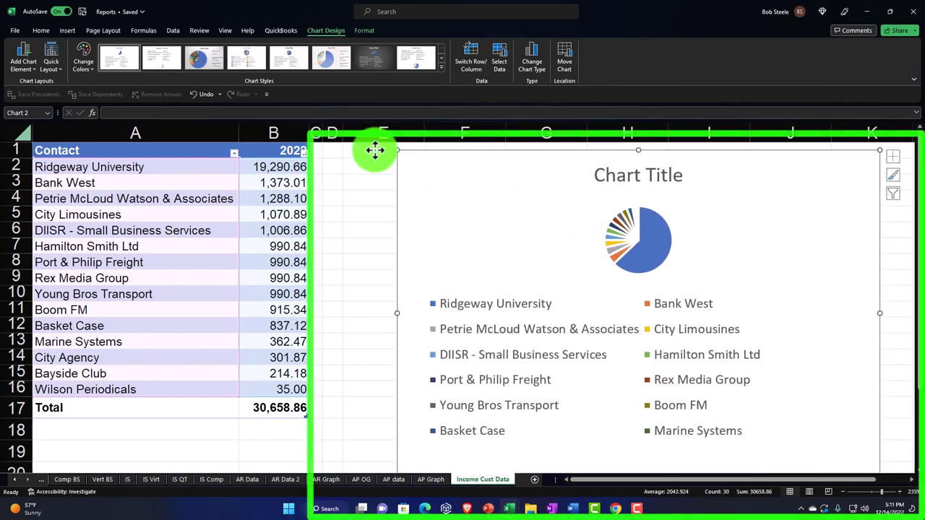
drag(343, 133, 377, 134)
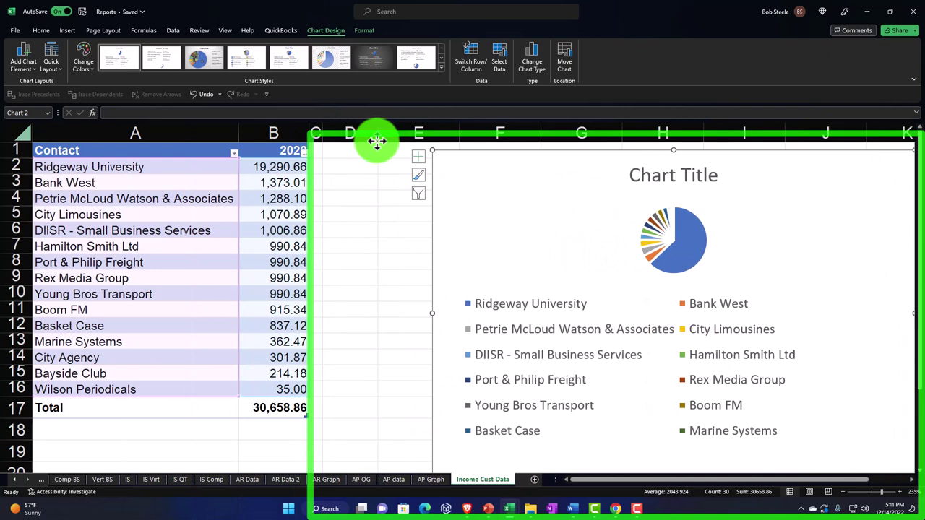
click(337, 166)
text(+Table5[@2022)
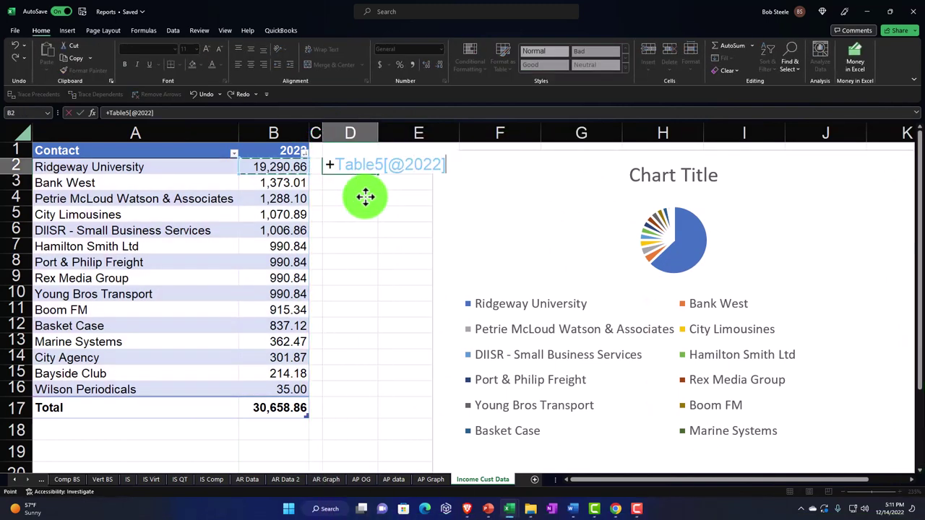
text(/)
key(Down)
key(Down)
key(Down)
key(Down)
key(Down)
key(Down)
key(Down)
key(Down)
key(Down)
key(Down)
key(Down)
key(Down)
key(Down)
key(Down)
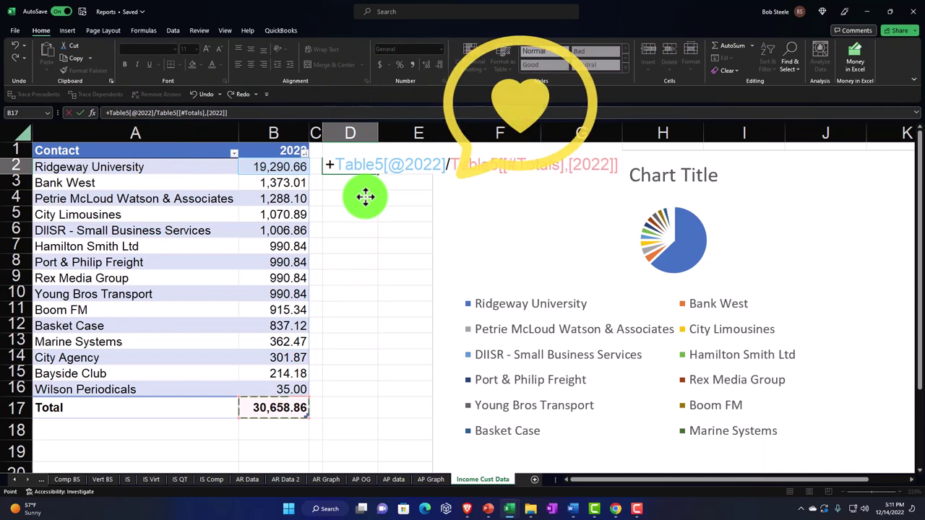
key(Return)
click(364, 166)
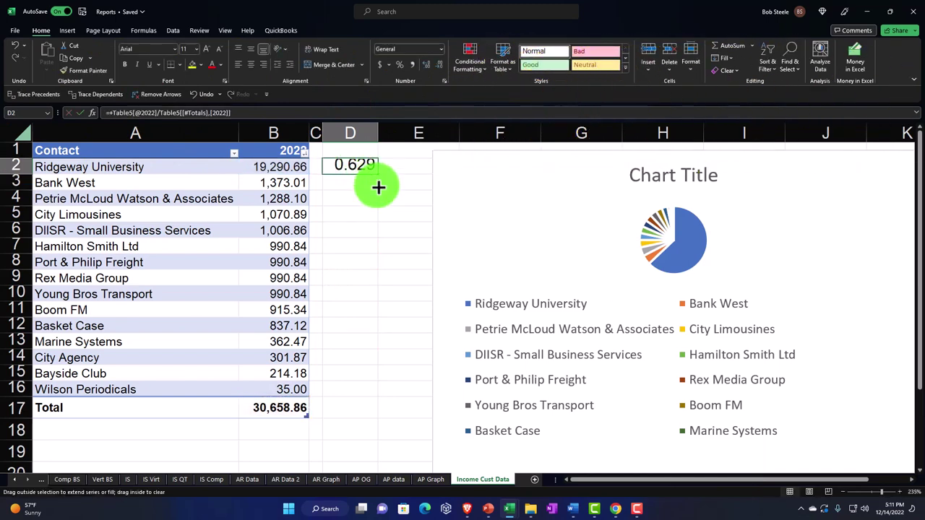
drag(368, 397, 368, 394)
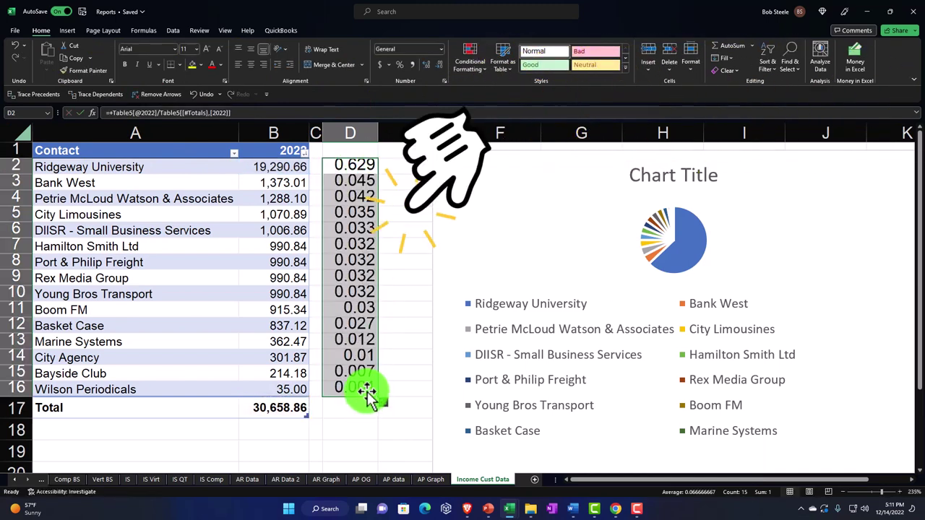
Sum the shares in D2:D16 in cell D17, level with the table's Total row.
click(358, 410)
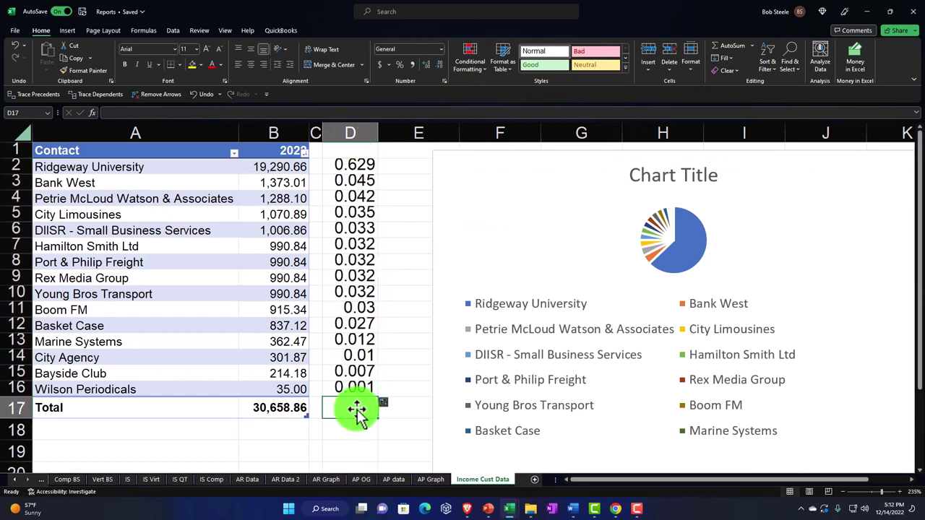
text(=sum()
key(Up)
key(shift+Up)
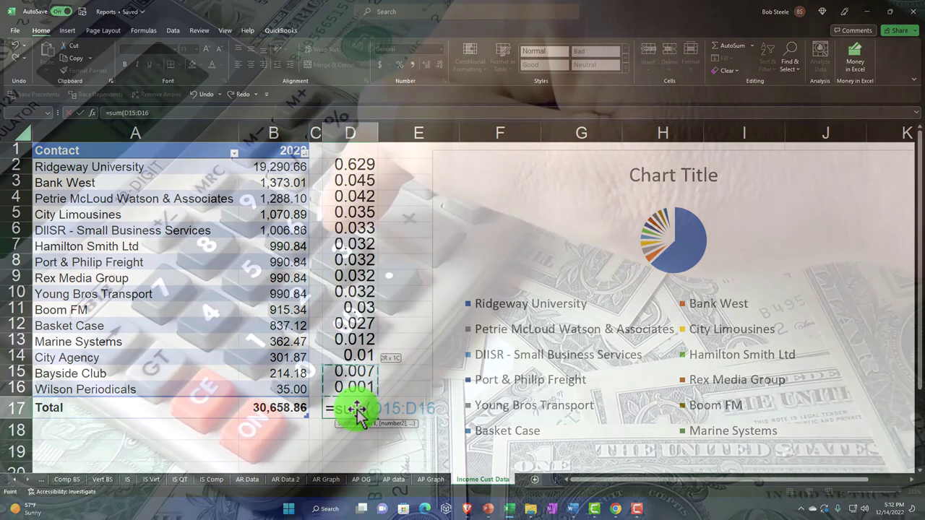
key(ctrl+shift+Up)
key(Return)
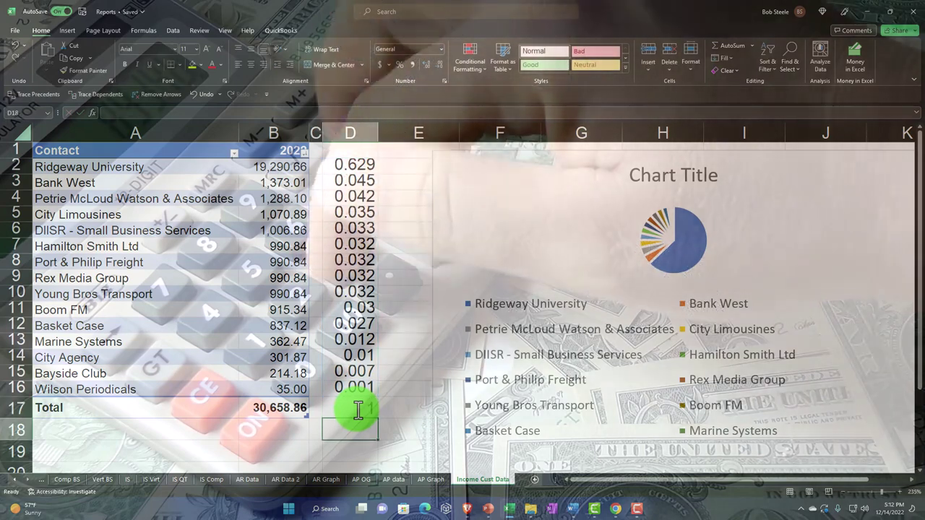
Format the shares in D2:D17 as percentages and move the pie chart closer to column D.
drag(350, 165, 346, 406)
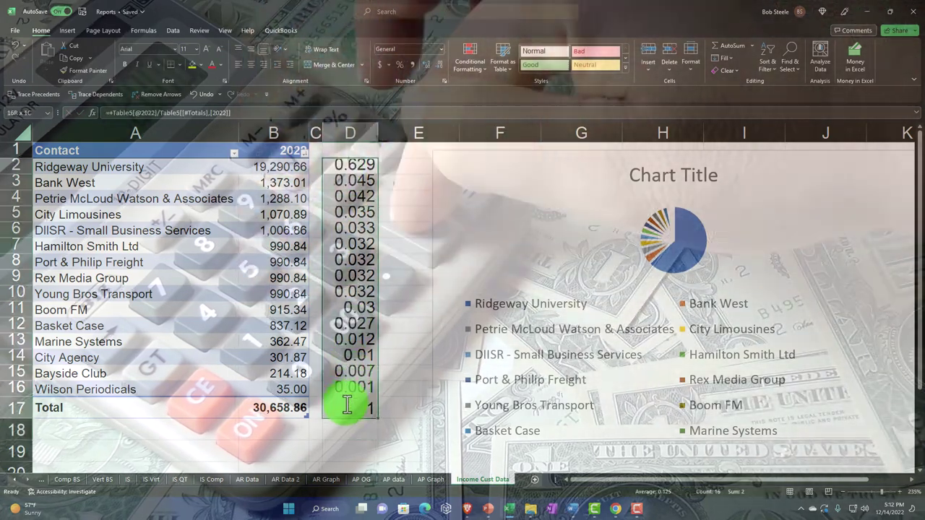
click(399, 64)
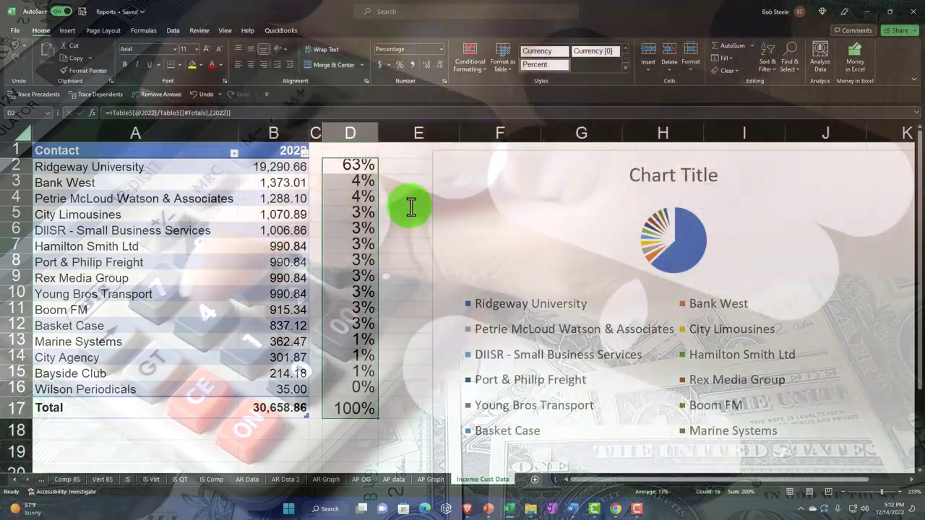
click(411, 203)
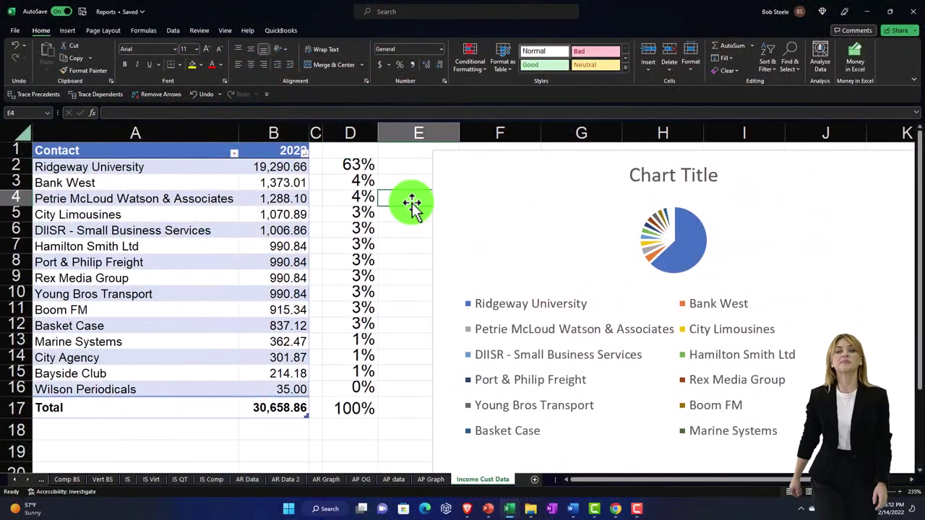
drag(471, 213, 449, 202)
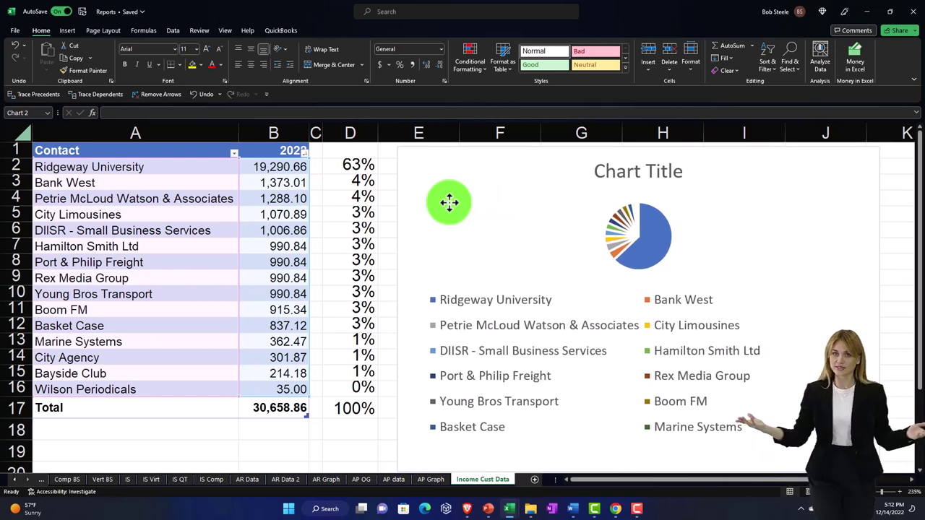
Check the combined 2022 income of the smaller contacts in B8:B16, from Port & Philip Freight to Wilson Periodicals.
drag(284, 295, 270, 167)
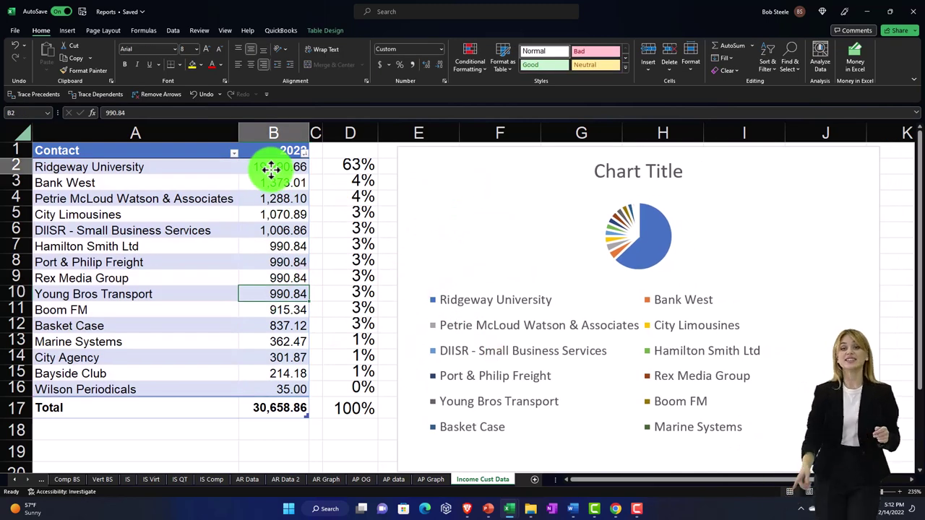
click(272, 168)
key(Down)
key(Down)
key(Down)
key(Down)
key(Down)
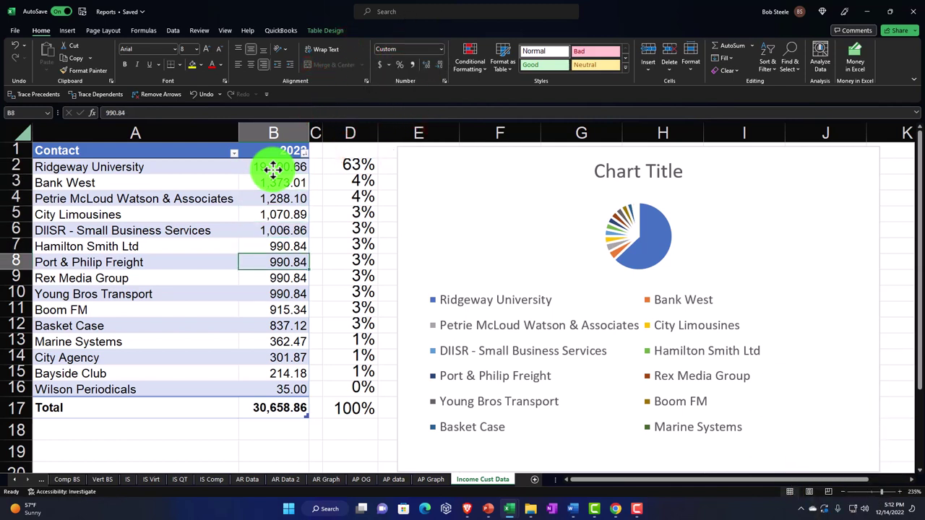
key(shift+Down)
key(shift+Down)
key(shift+Down)
key(shift+Down)
key(shift+Down)
key(shift+Down)
key(shift+Down)
key(shift+Down)
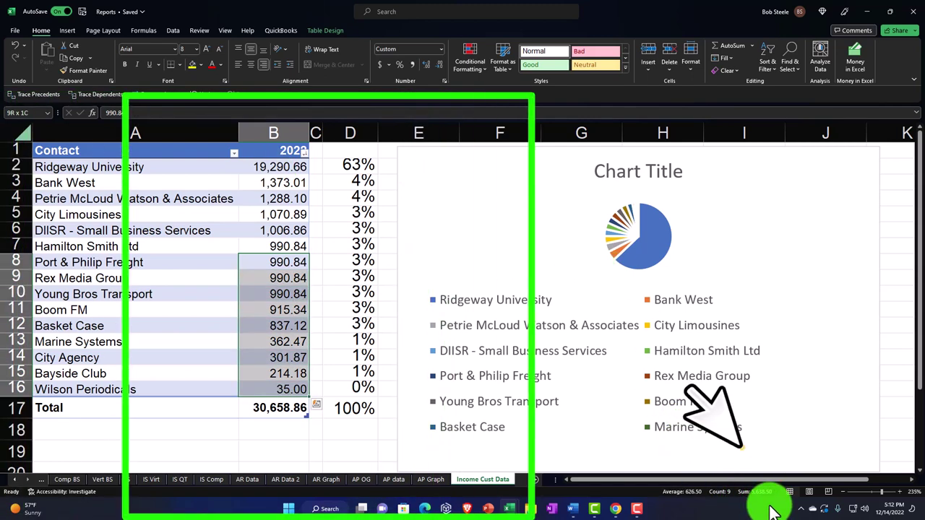
Set the Port & Philip Freight 2022 amount in B8 to 5638.50.
click(284, 262)
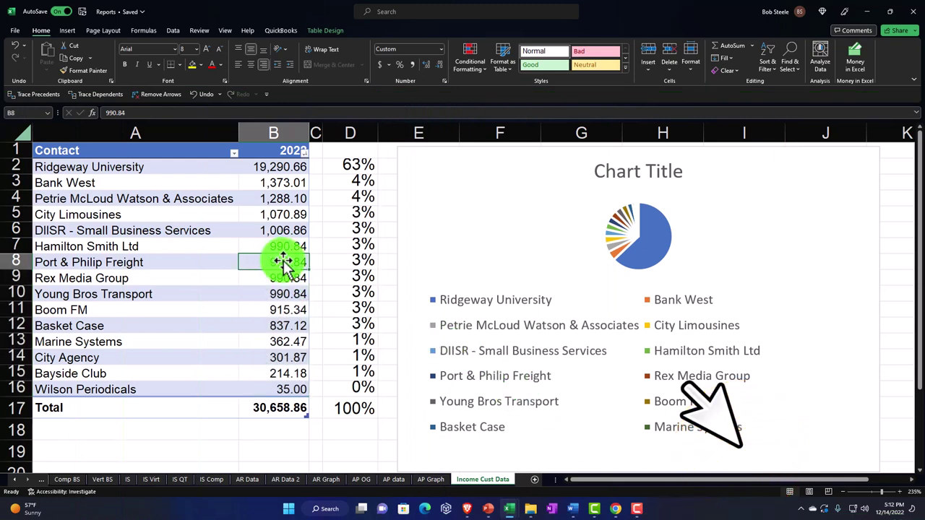
text(56)
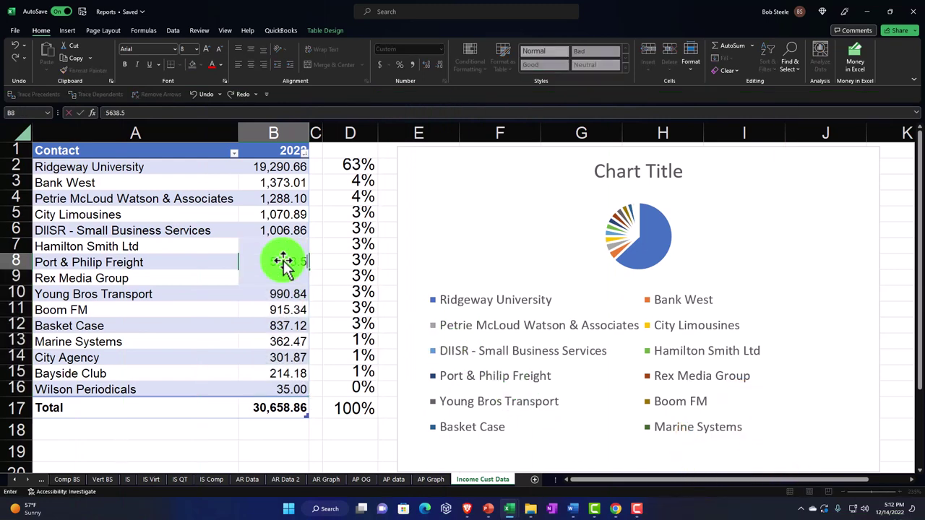
Delete rows 9 to 16, holding the contacts Rex Media Group through Wilson Periodicals.
click(22, 278)
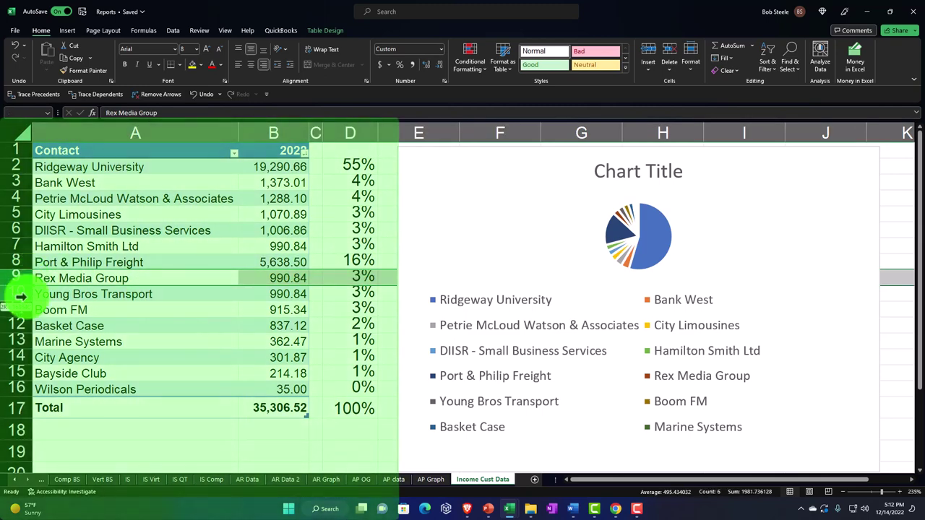
drag(20, 296, 14, 387)
right_click(88, 365)
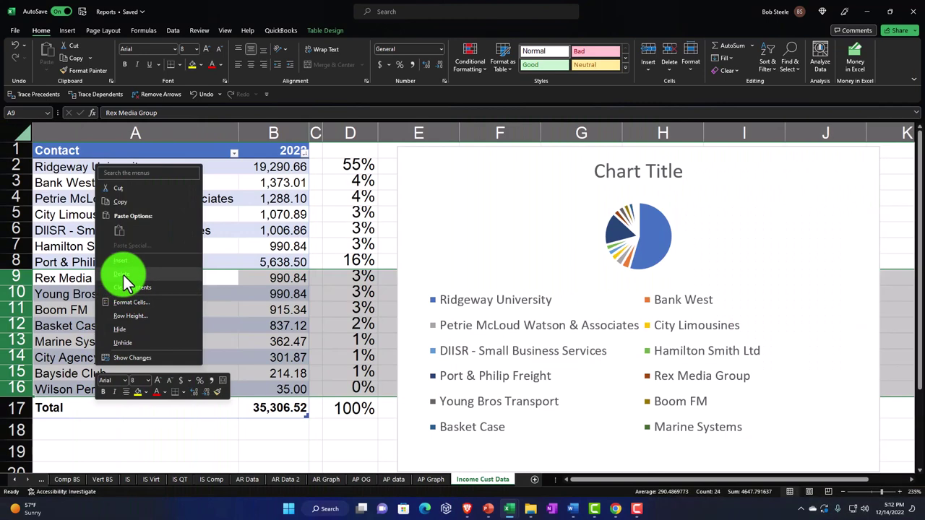
click(124, 275)
Rename the Port & Philip Freight contact in A8 as Other.
click(107, 265)
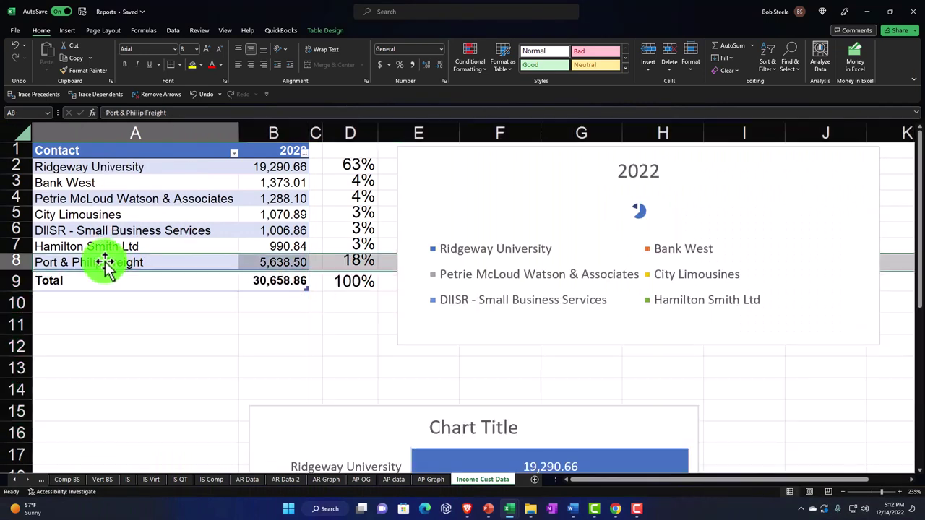
text(Other)
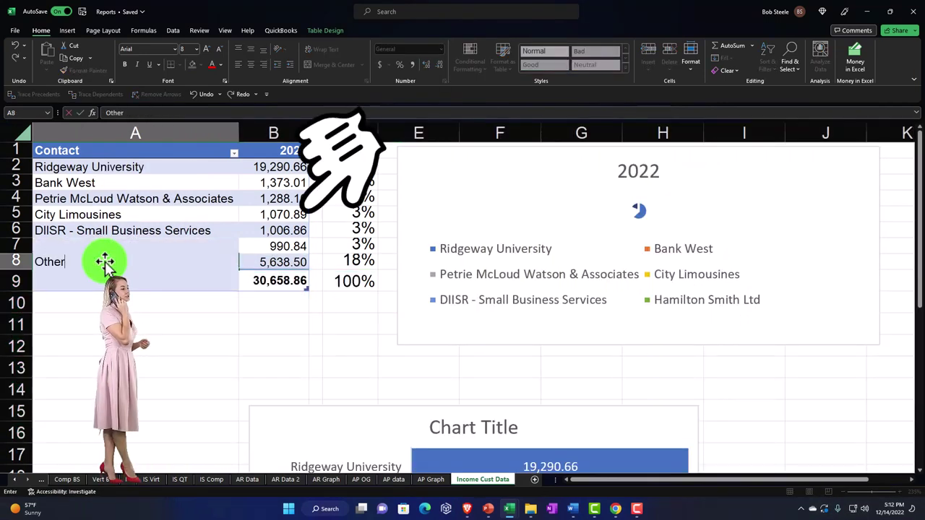
key(Return)
click(321, 346)
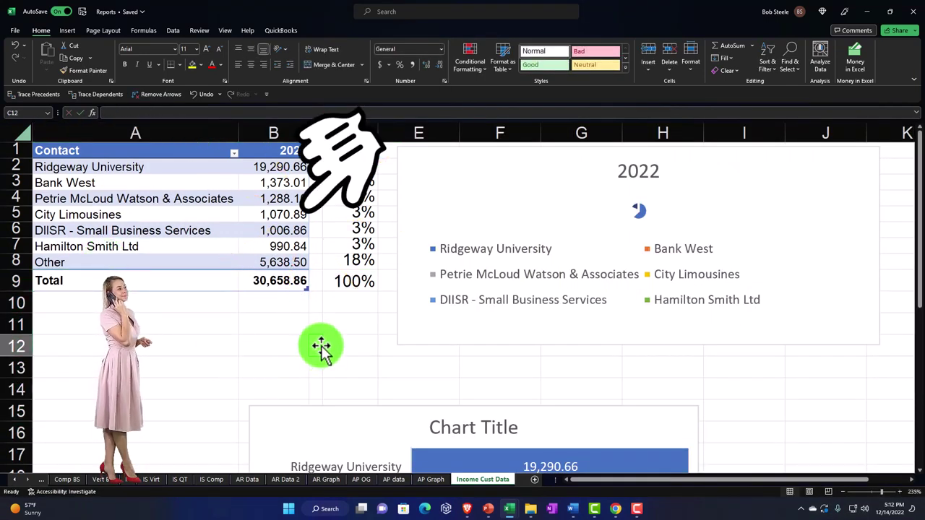
Make the pie chart slightly taller so its legend fits Other, and delete the funnel chart below it.
click(525, 304)
drag(396, 346, 399, 380)
scroll(755, 429, down, 8)
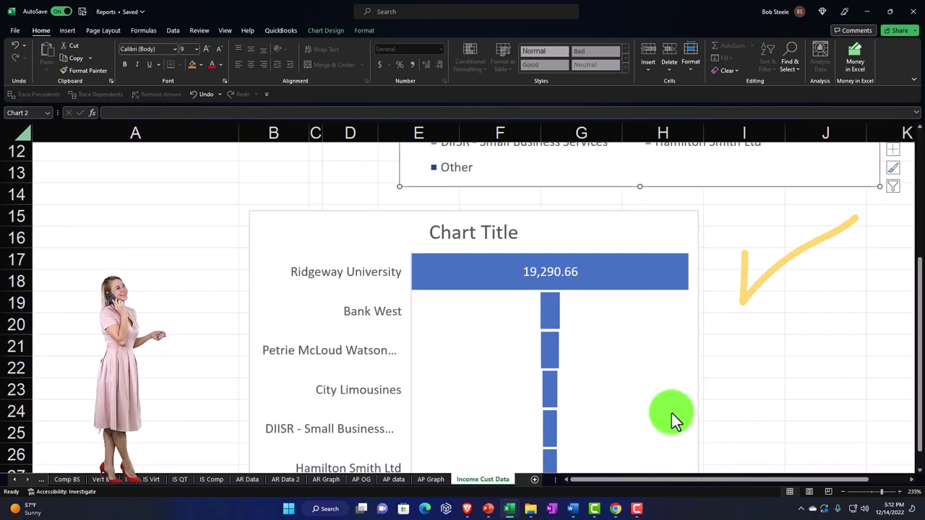
drag(331, 265, 495, 300)
scroll(493, 289, up, 3)
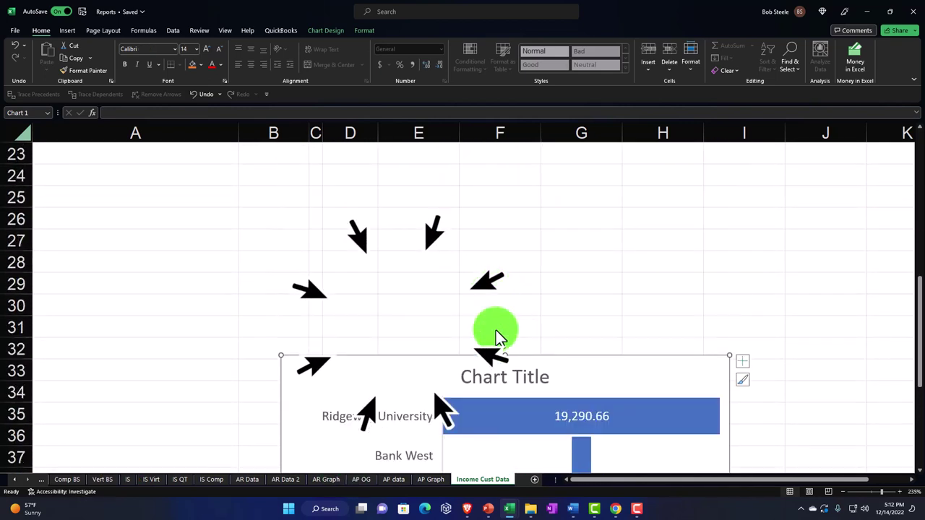
click(484, 370)
key(Delete)
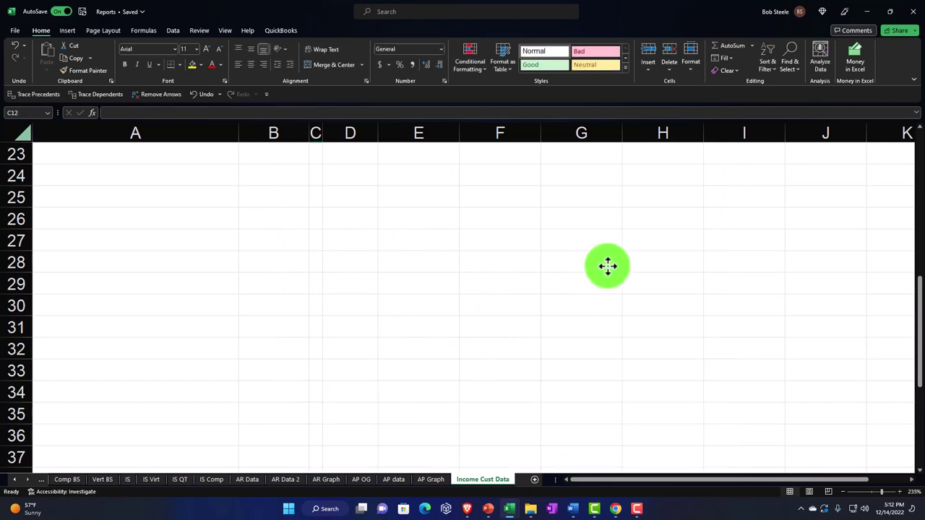
Enlarge the pie chart to reach into column K and down to about row 21, and remove its title.
scroll(612, 267, up, 5)
click(791, 361)
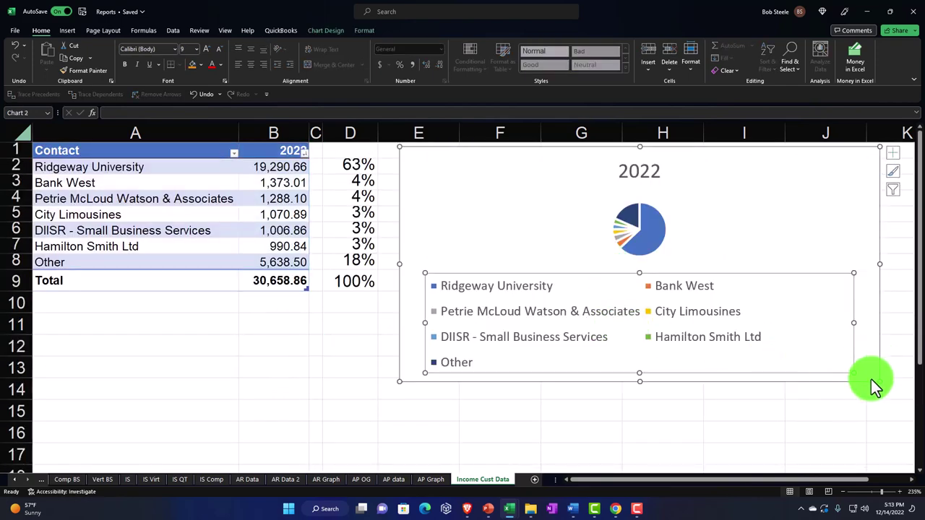
drag(881, 384, 869, 394)
scroll(869, 373, down, 3)
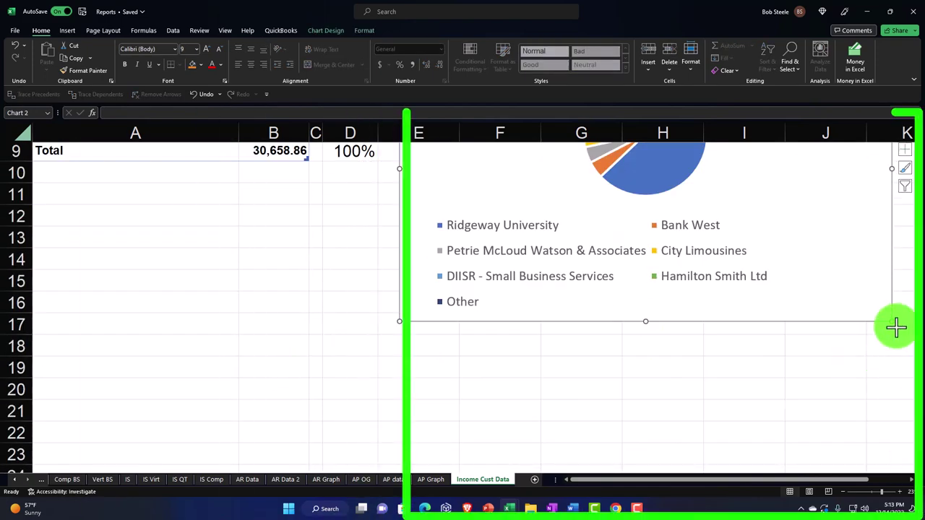
drag(891, 322, 892, 416)
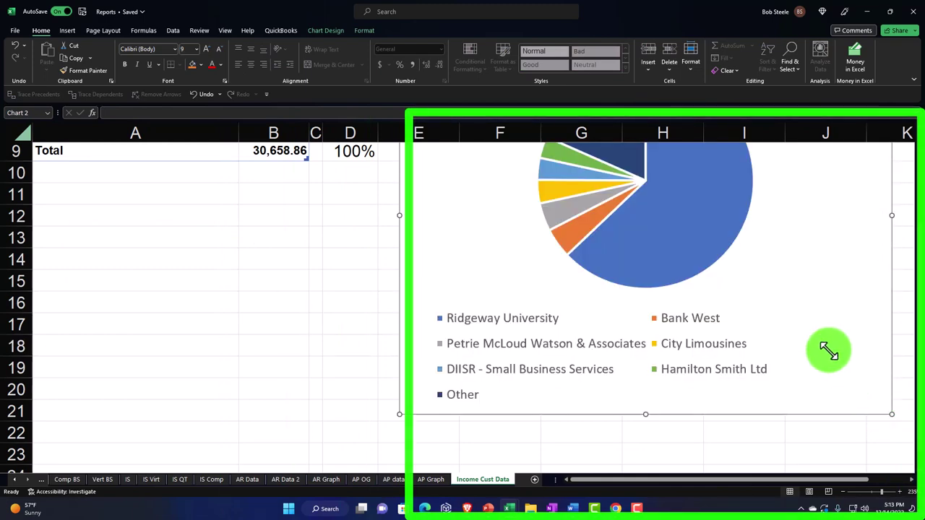
scroll(829, 351, up, 3)
click(663, 176)
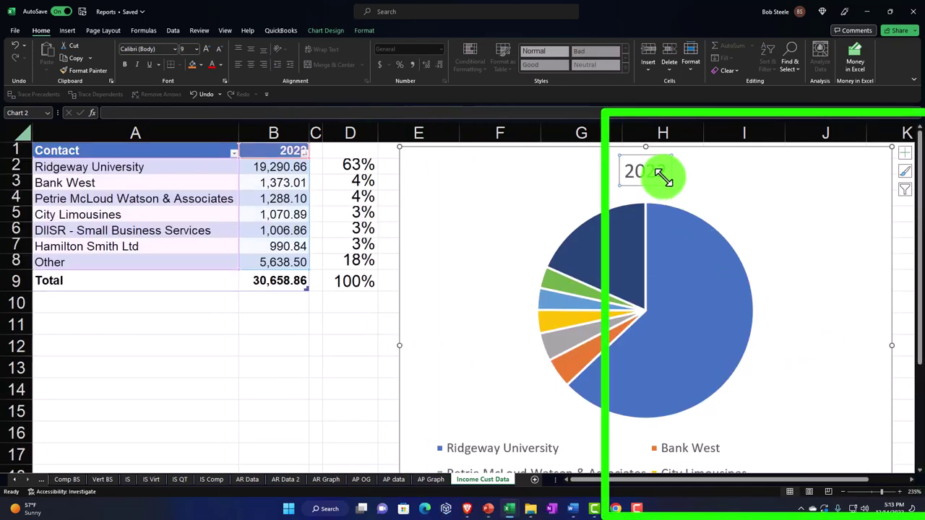
key(Delete)
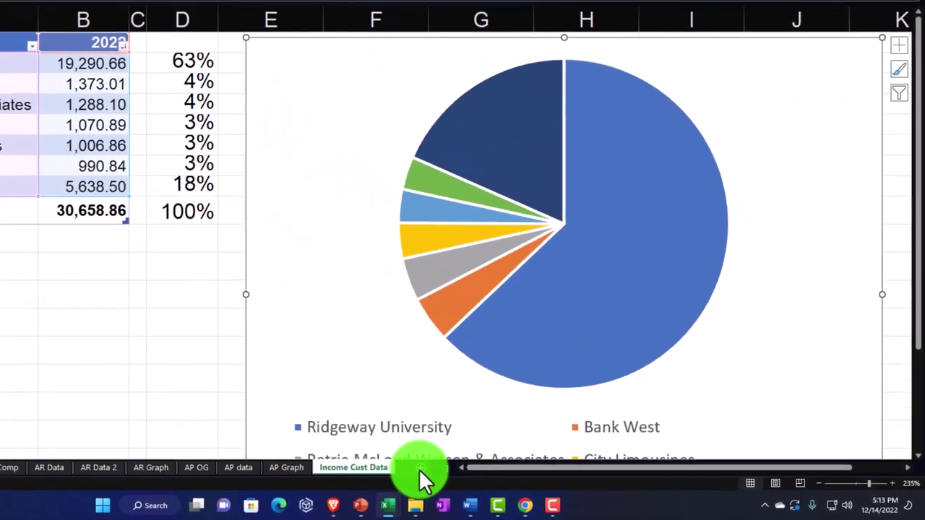
Add a new worksheet after Income Cust Data and name it Sales Graphs.
click(535, 486)
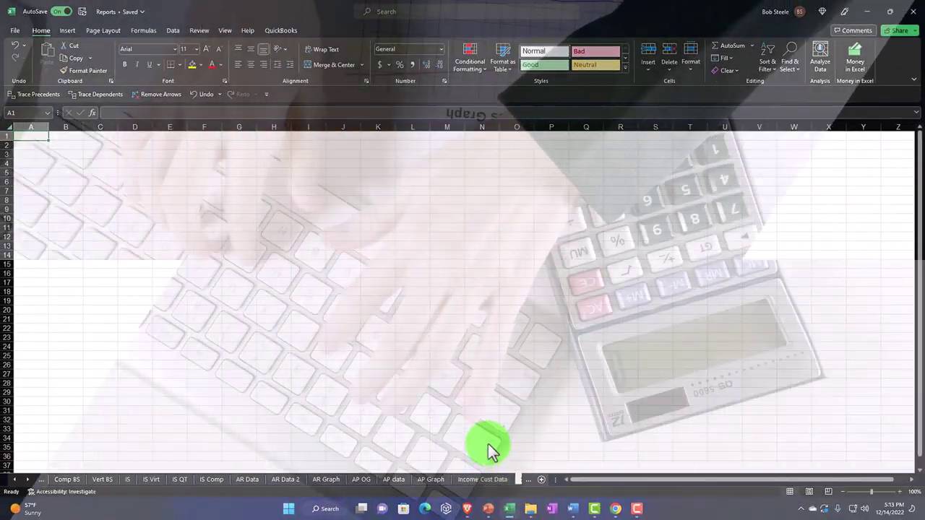
click(516, 486)
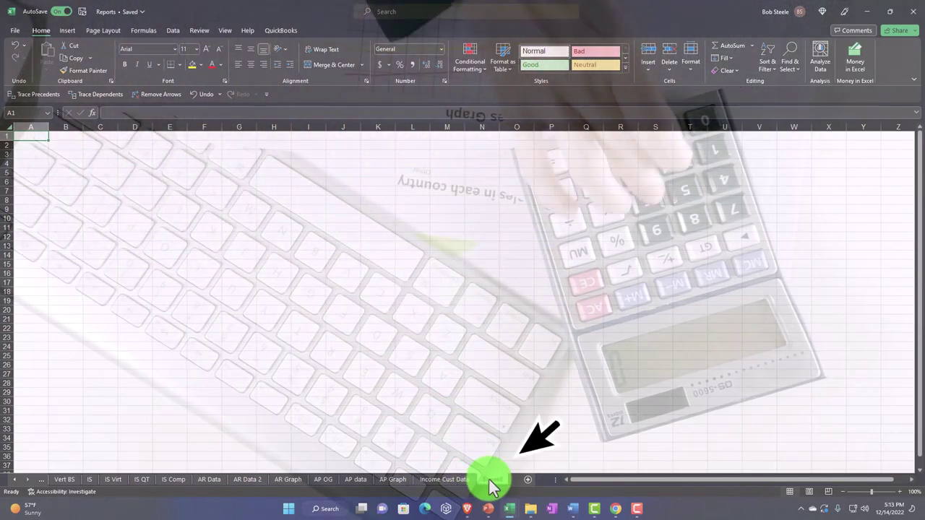
double_click(490, 479)
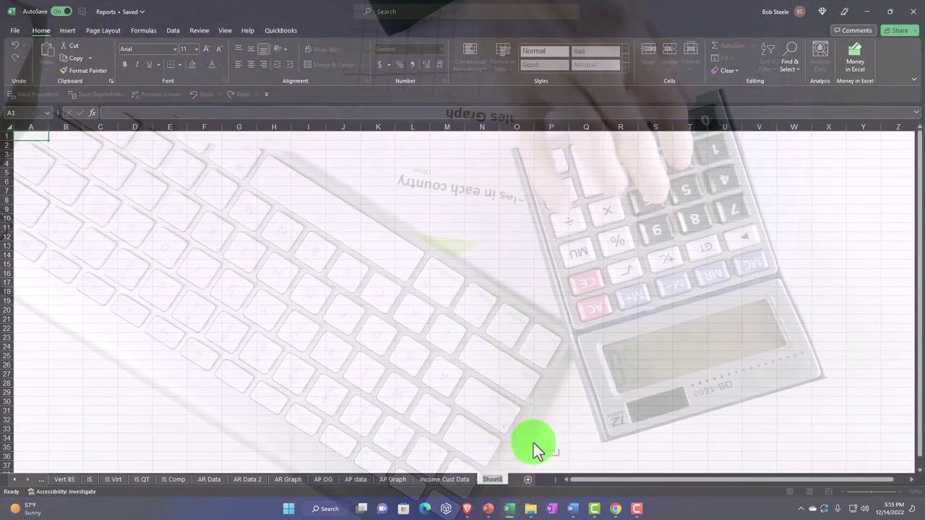
text(Sales)
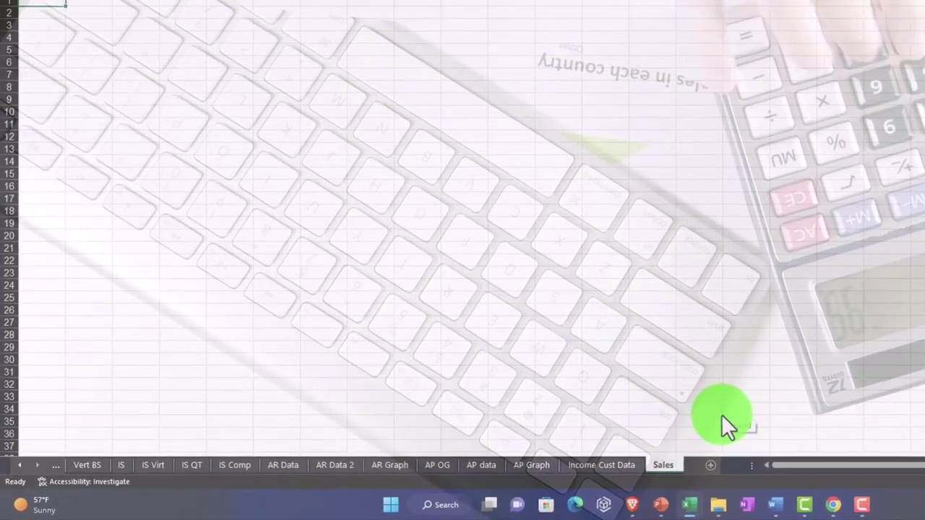
text(Graphs)
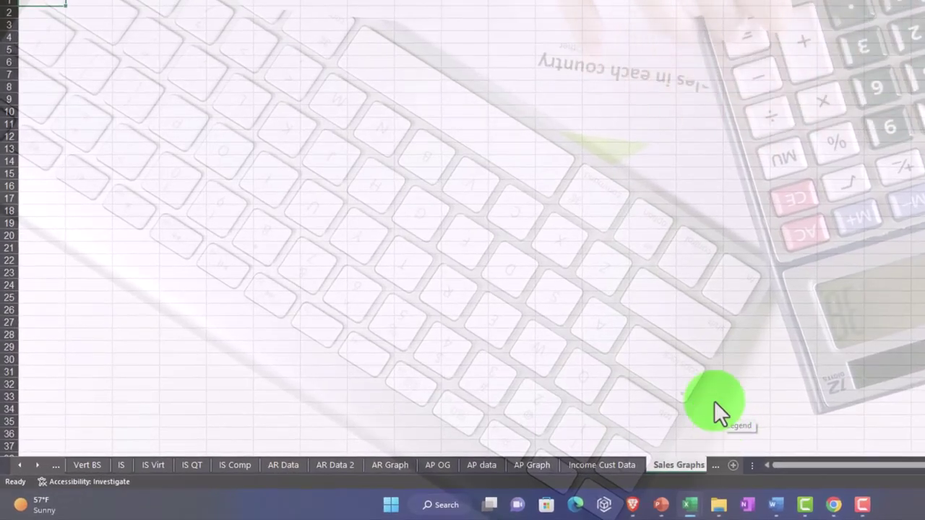
click(605, 331)
Copy the pie chart from Income Cust Data to the Sales Graphs sheet and show that sheet's page breaks.
click(609, 466)
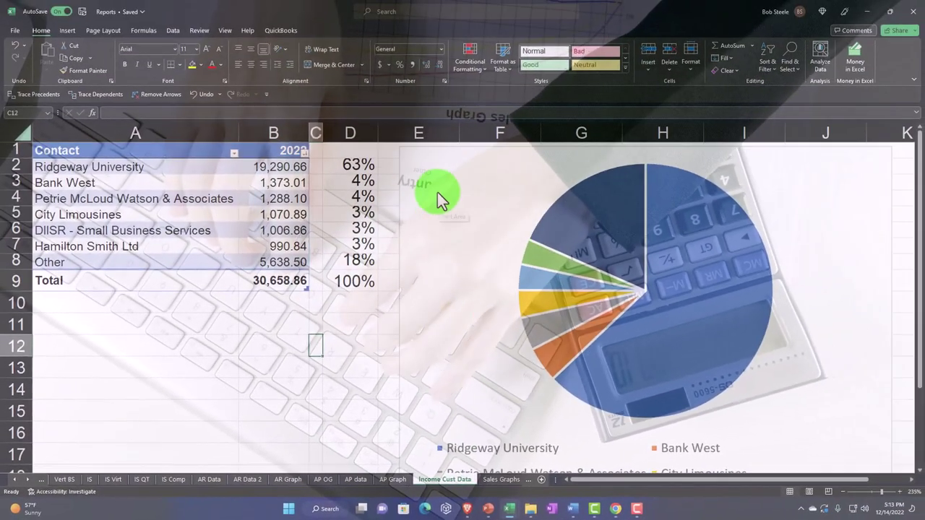
click(506, 141)
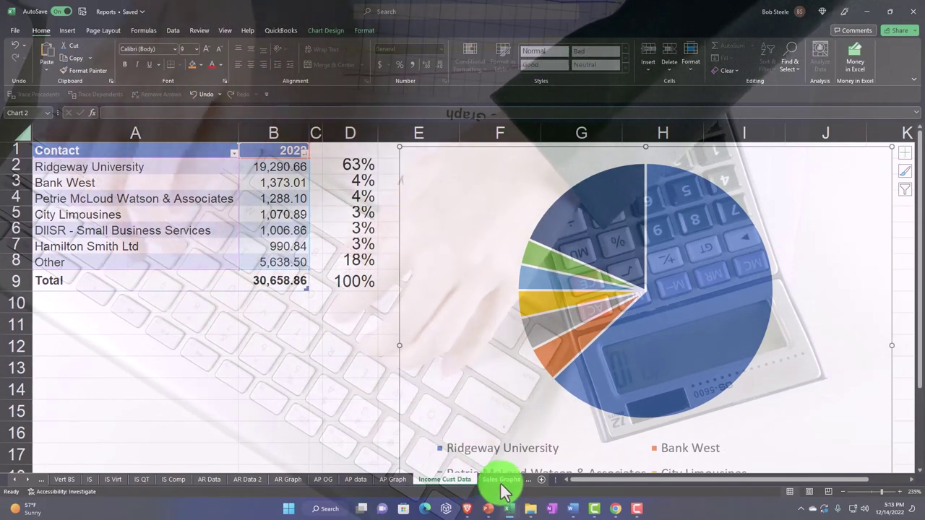
click(499, 479)
key(ctrl+v)
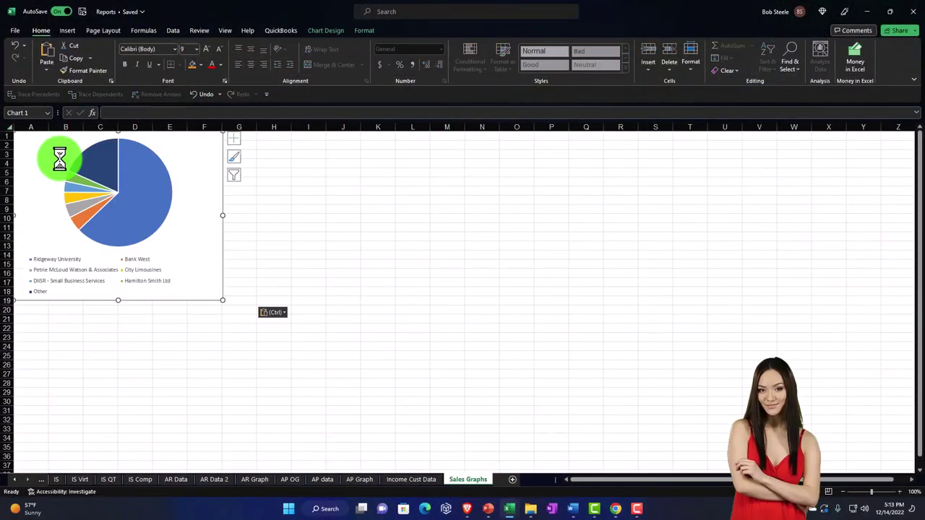
click(824, 492)
click(812, 492)
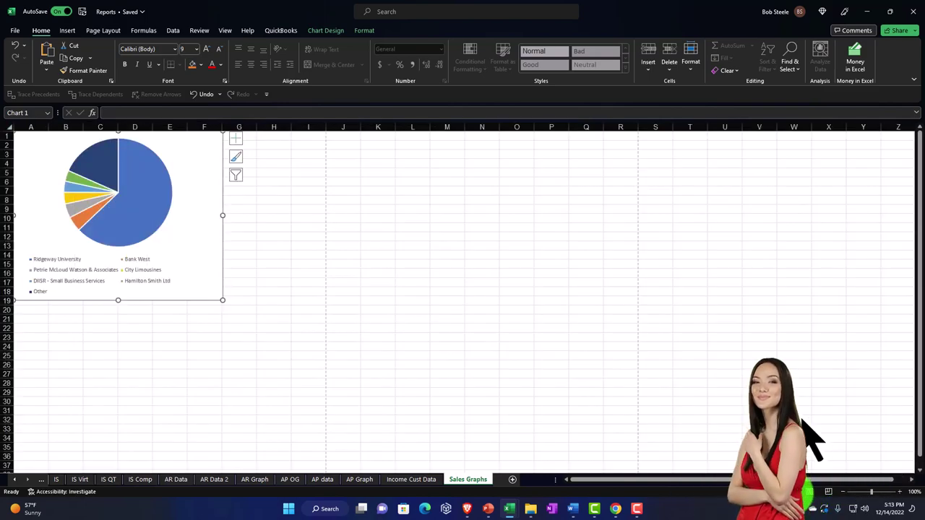
Set the Sales Graphs sheet to landscape and enlarge the pie chart to nearly fill the first page, to about column L and row 34.
click(160, 365)
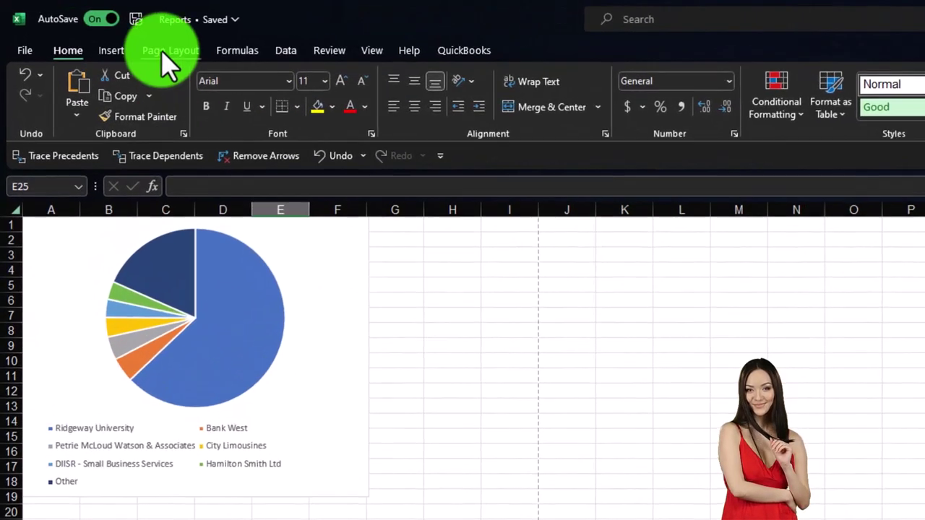
click(103, 30)
click(190, 104)
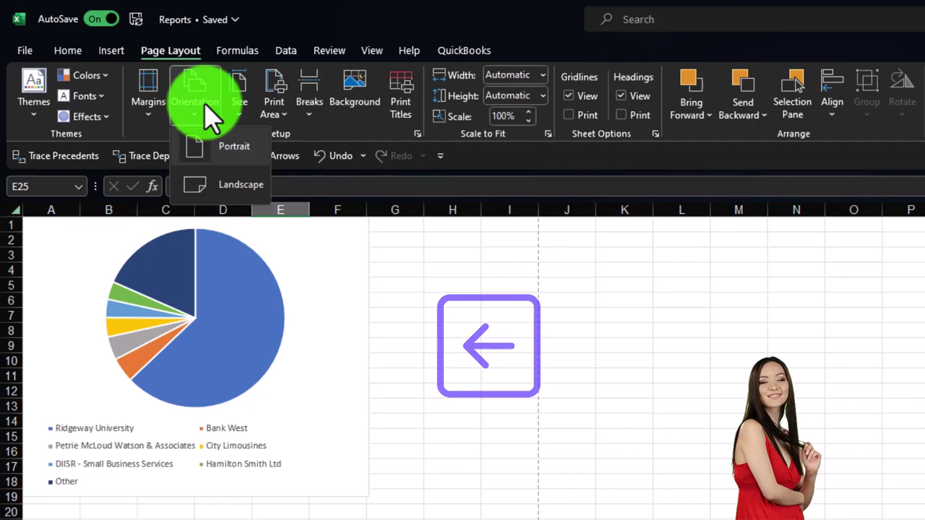
click(221, 182)
click(353, 461)
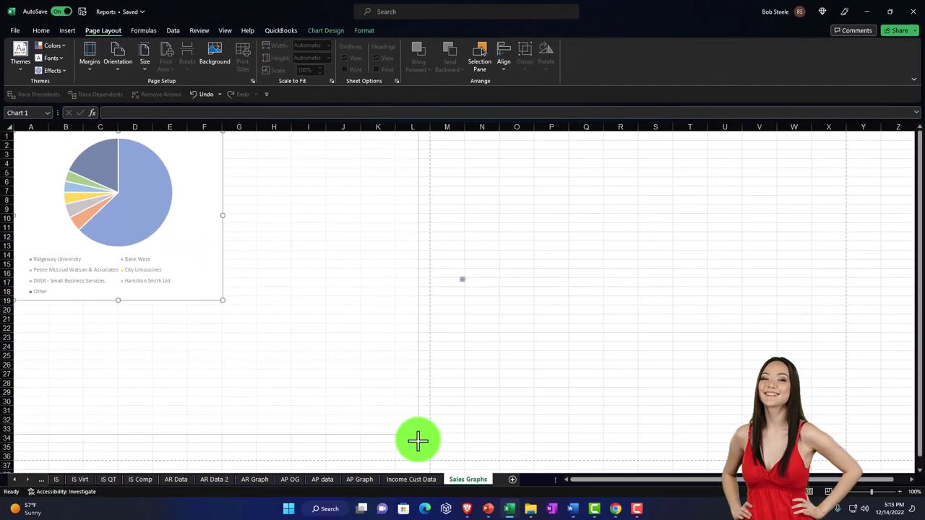
drag(418, 441, 417, 440)
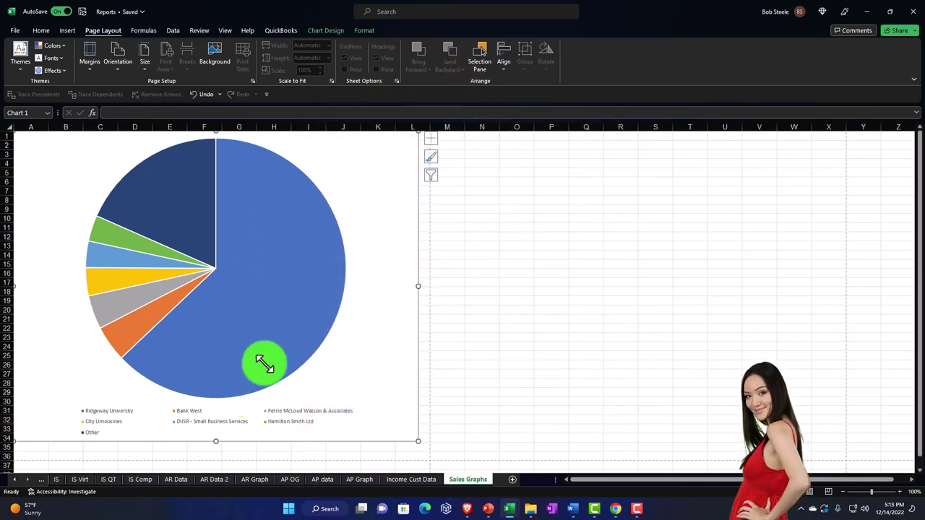
Check the Income Cust Data sheet, including the rows below the customer table and pie chart.
click(413, 480)
scroll(416, 399, down, 7)
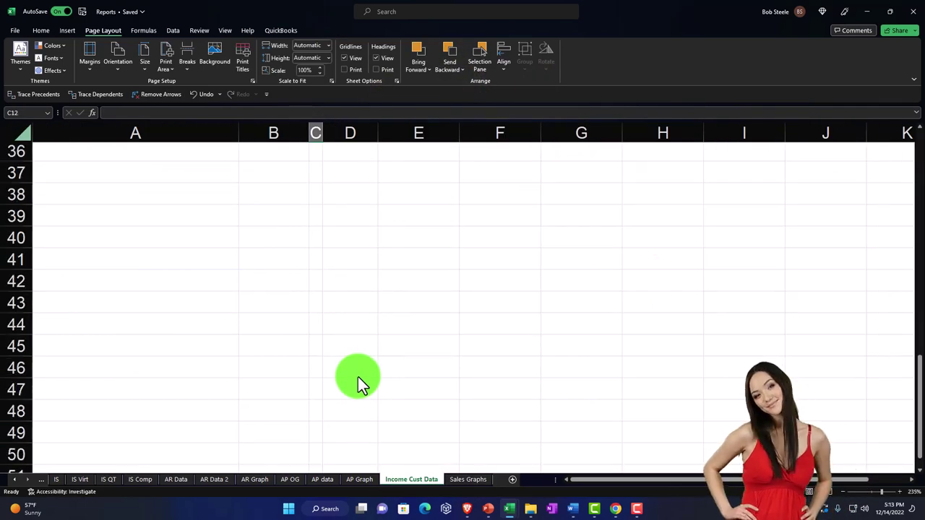
scroll(357, 376, up, 17)
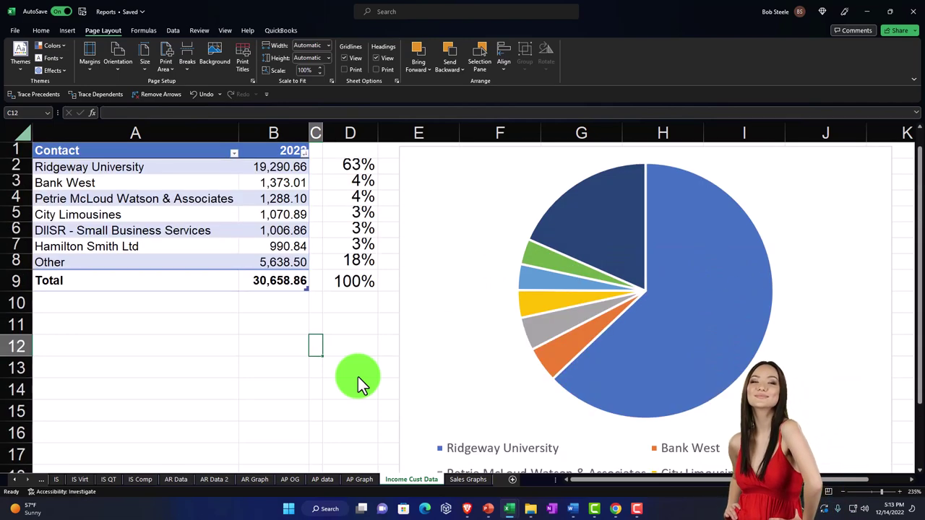
scroll(358, 376, down, 7)
scroll(357, 376, down, 15)
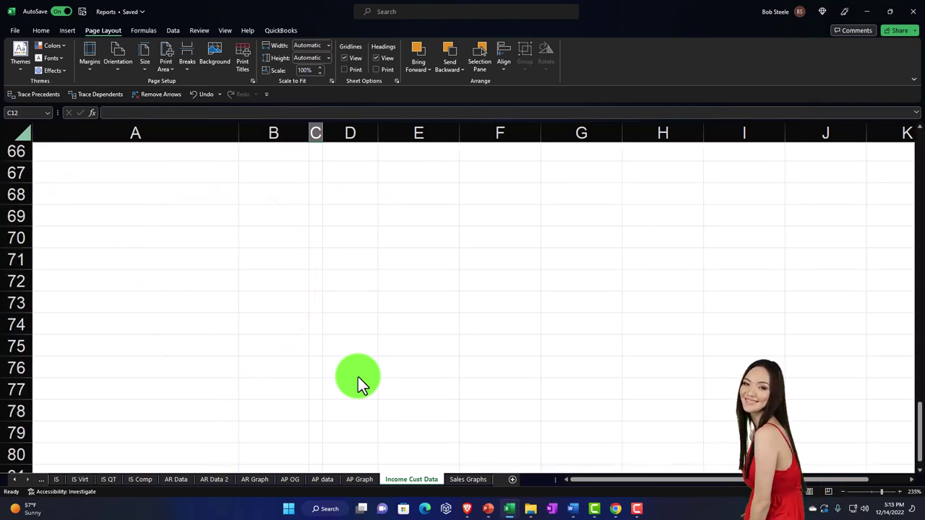
scroll(362, 344, up, 4)
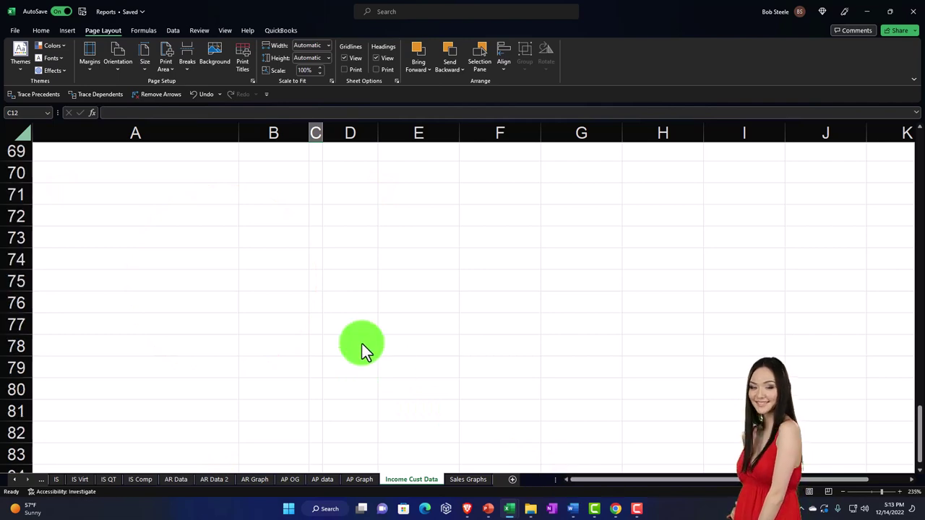
scroll(362, 344, up, 17)
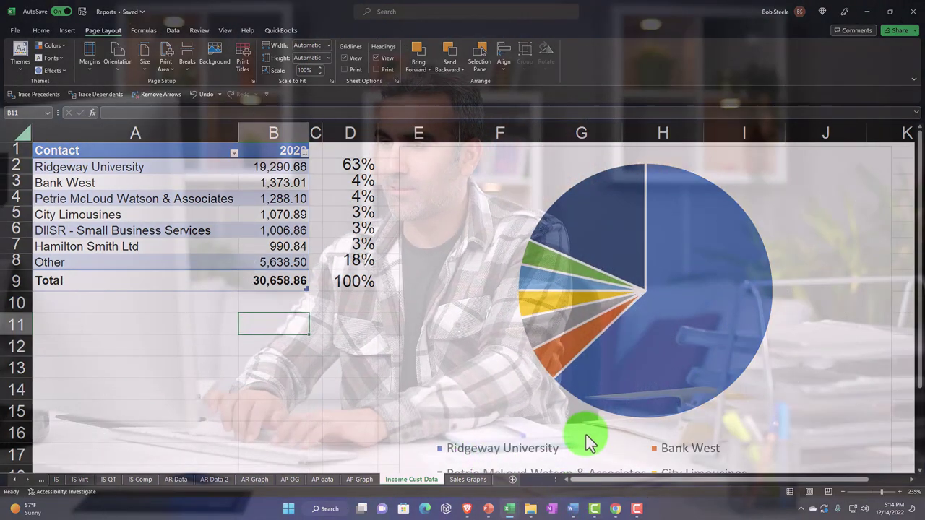
Switch to Xero in Chrome and go back to the start of the Income and Expenses by Contact report.
mouse_move(612, 498)
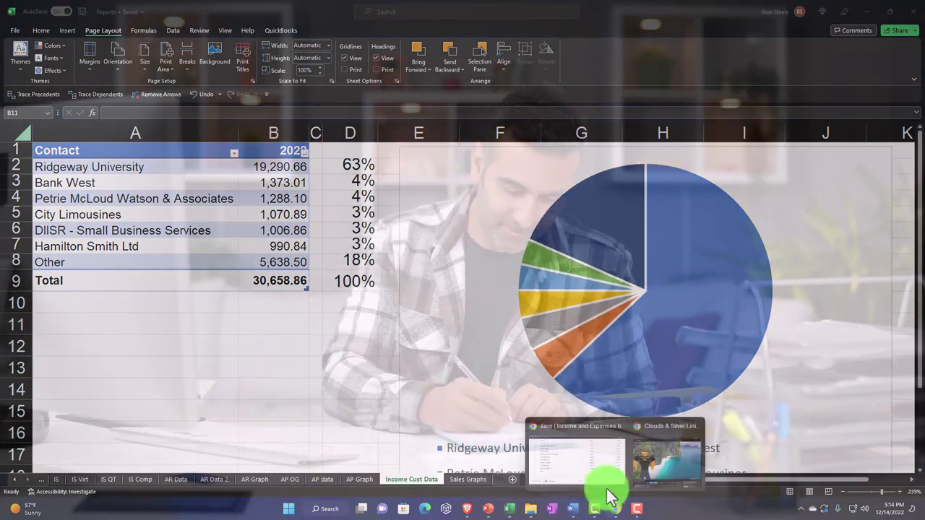
click(523, 370)
scroll(494, 309, up, 4)
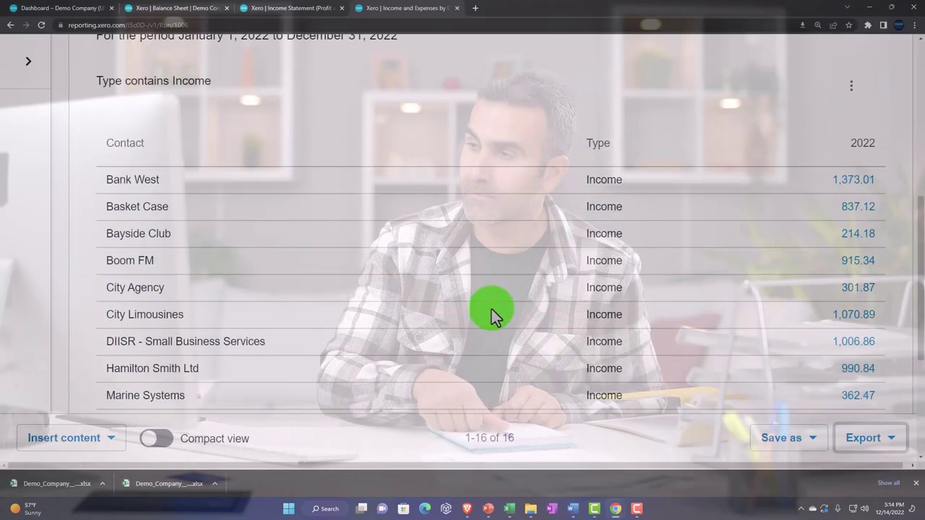
scroll(492, 310, up, 1)
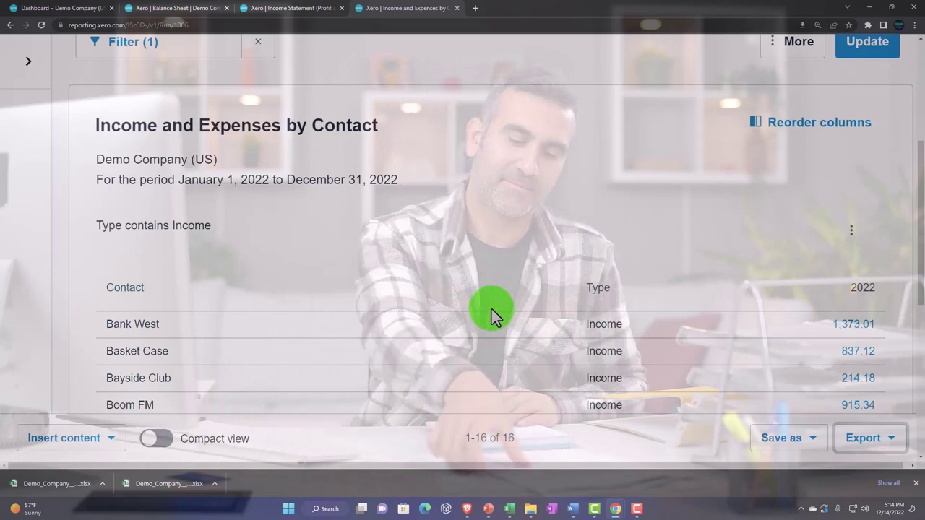
scroll(491, 309, up, 4)
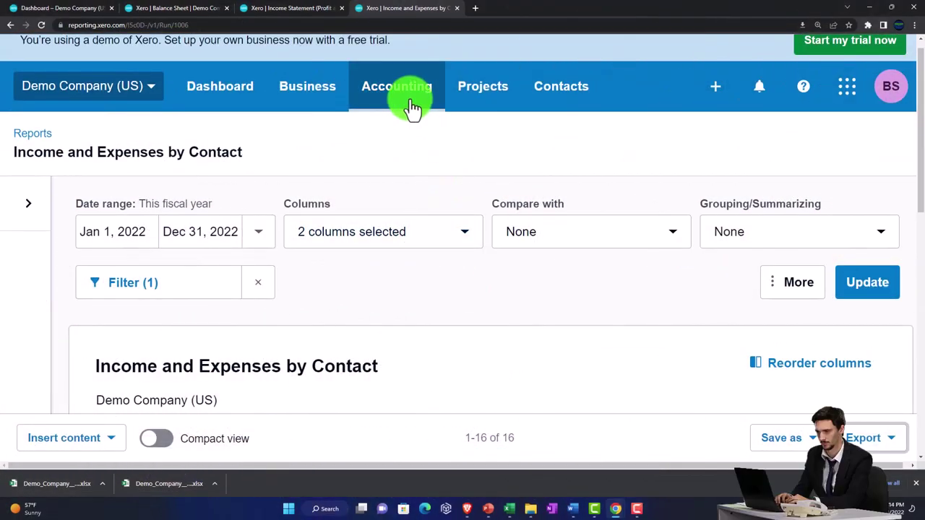
Open the Sales By Item report from the Transactions section of Xero's report list.
click(406, 94)
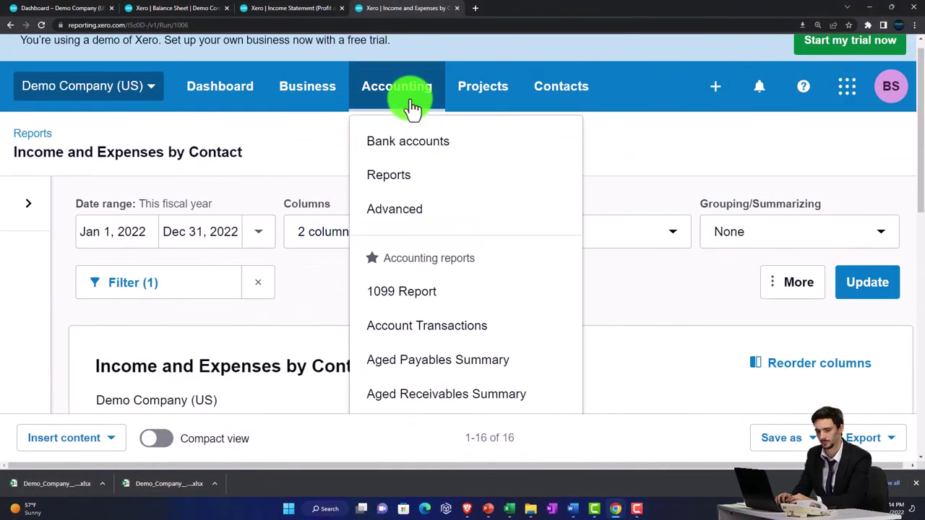
click(409, 182)
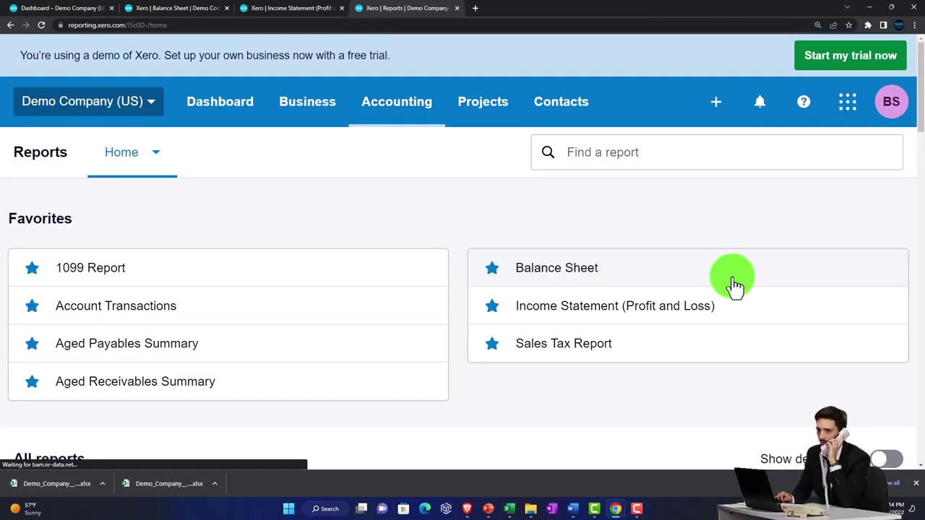
drag(920, 117, 922, 422)
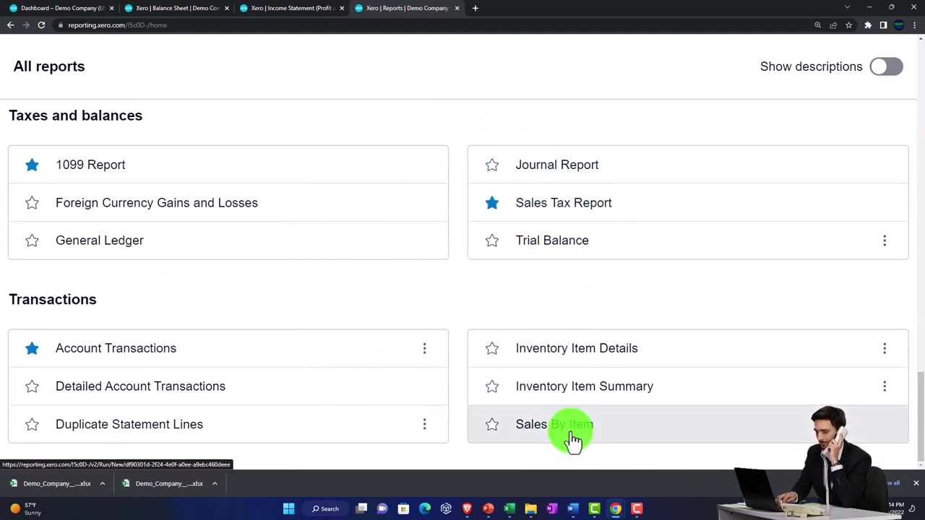
click(572, 433)
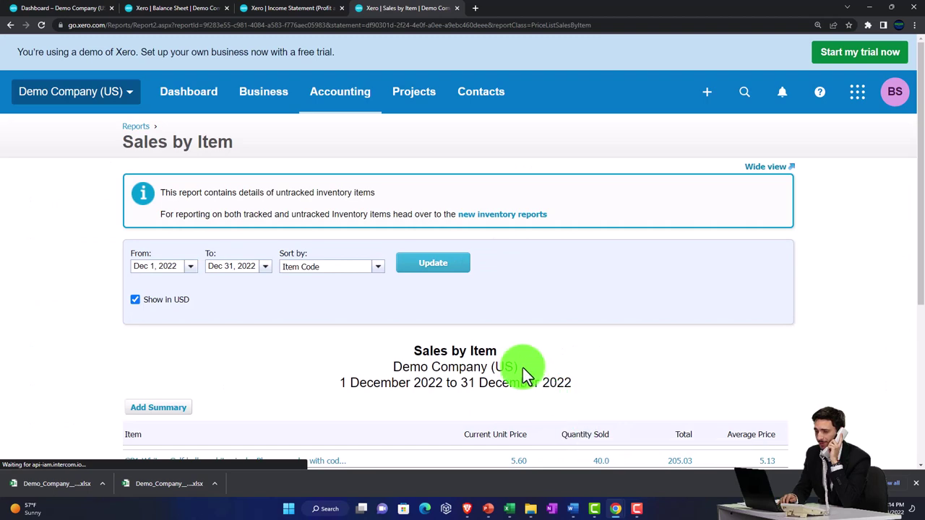
Set the Sales by Item report's start date to Jan 1, 2022, and update the report.
click(192, 268)
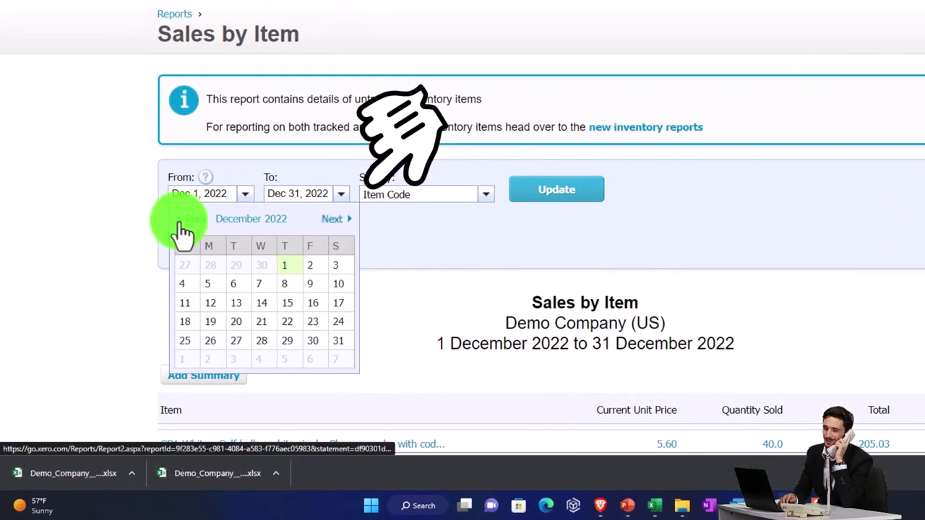
click(181, 220)
click(181, 220)
click(181, 220)
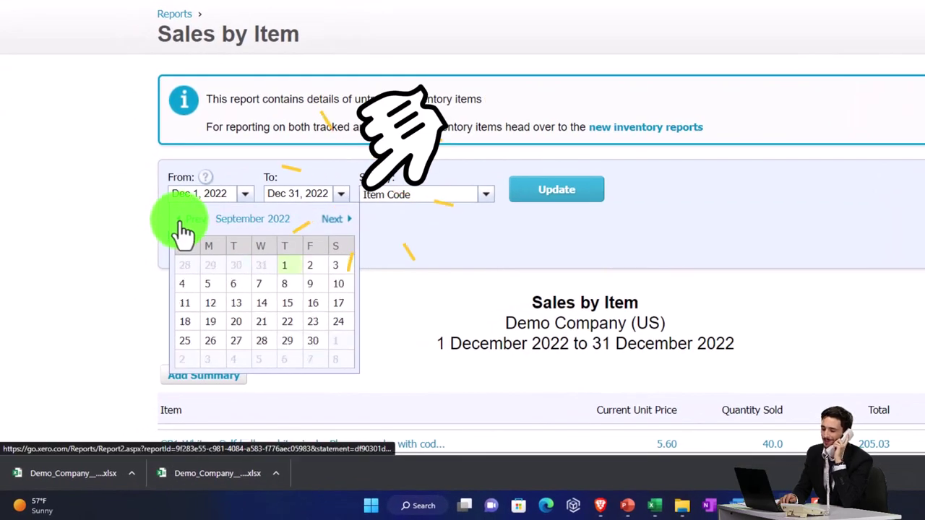
click(180, 220)
click(181, 220)
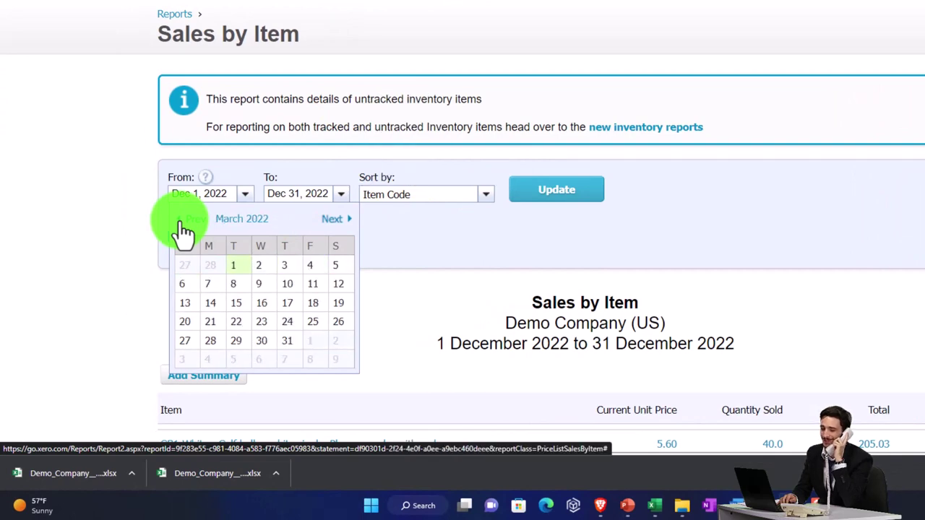
click(181, 221)
click(181, 220)
click(335, 268)
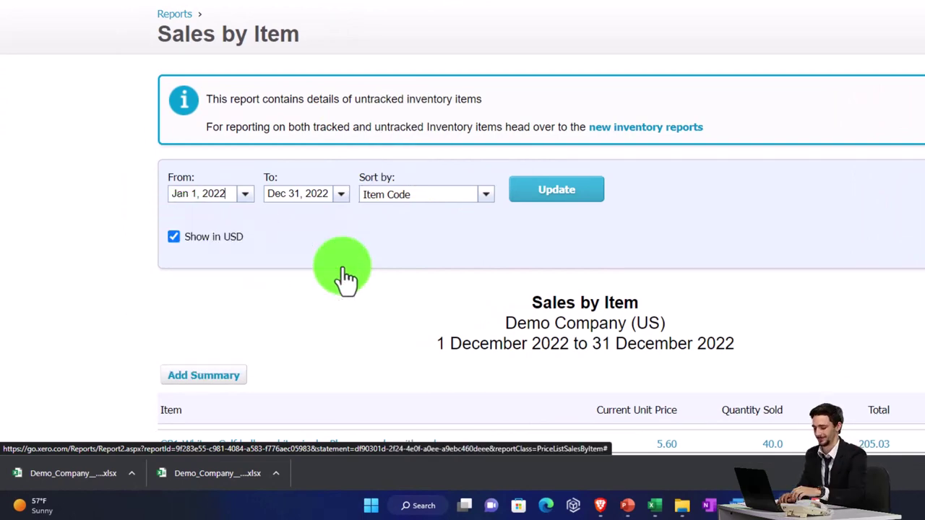
click(527, 199)
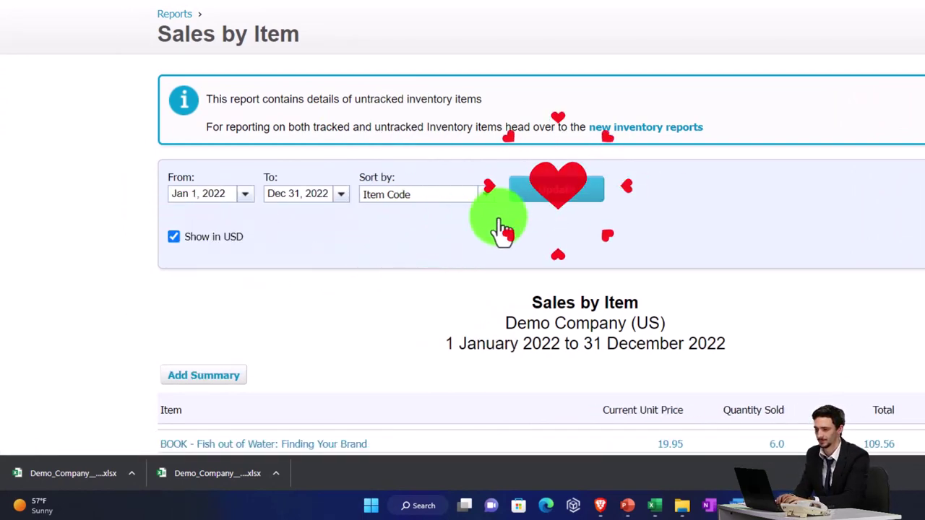
scroll(392, 245, down, 2)
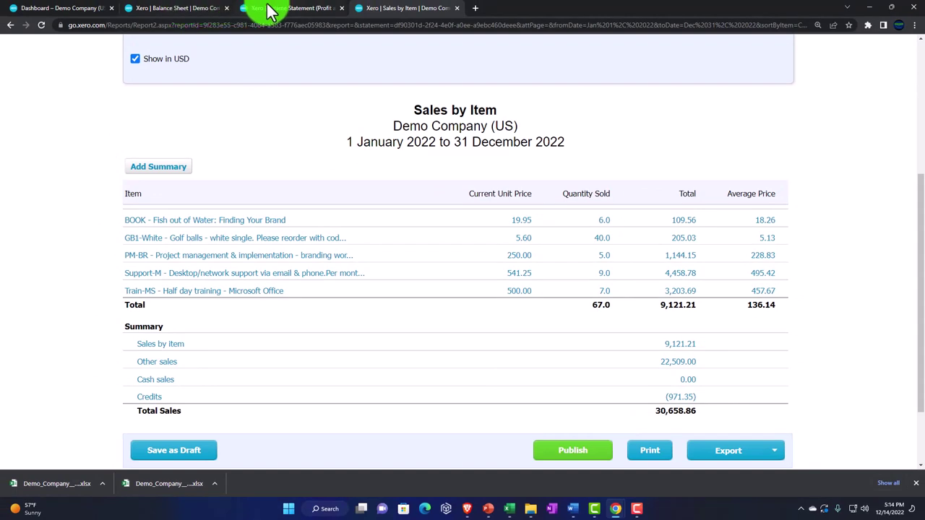
Drill into the 2022 Sales amount on the income statement and open the Ridgeway University consulting retainer invoice.
click(268, 12)
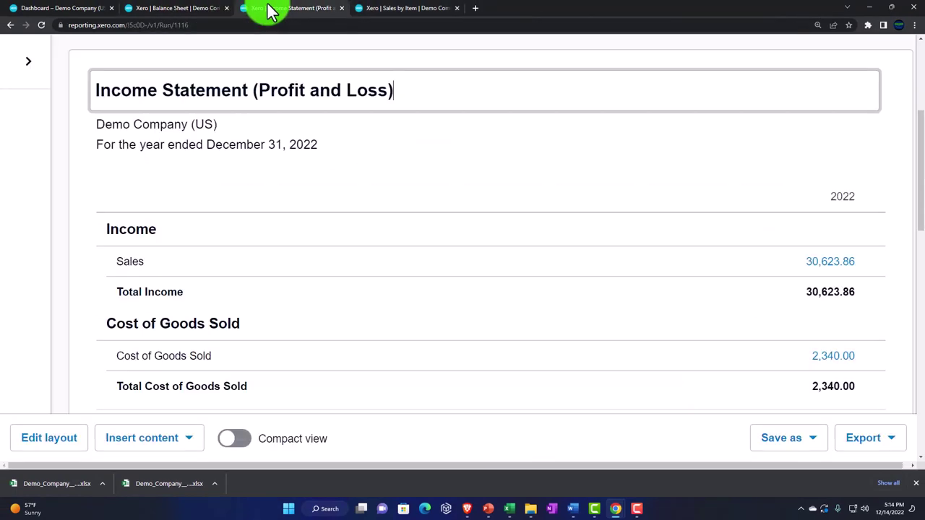
click(823, 264)
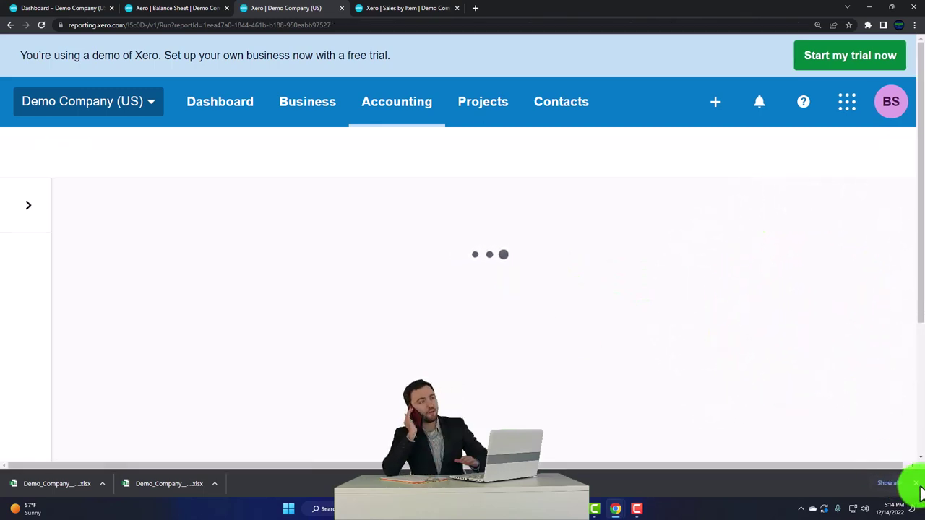
scroll(455, 296, down, 2)
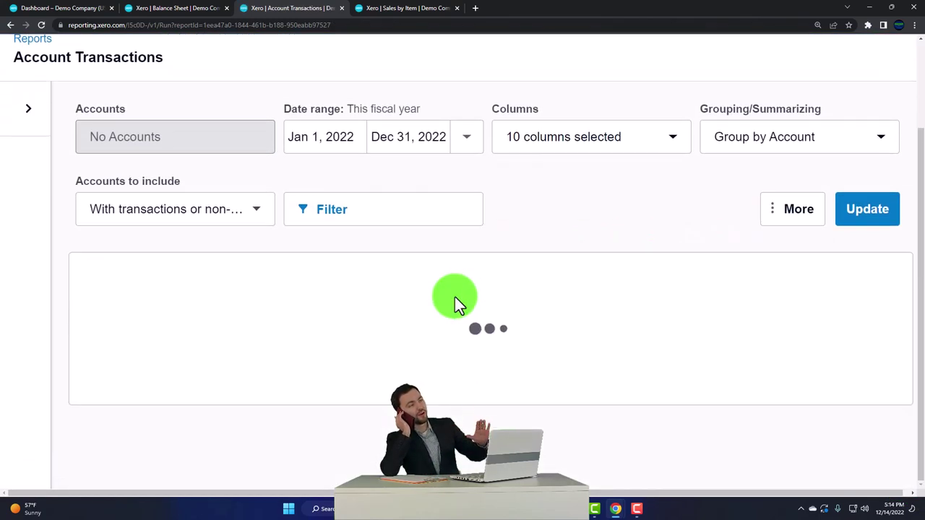
scroll(399, 298, down, 3)
scroll(399, 299, down, 1)
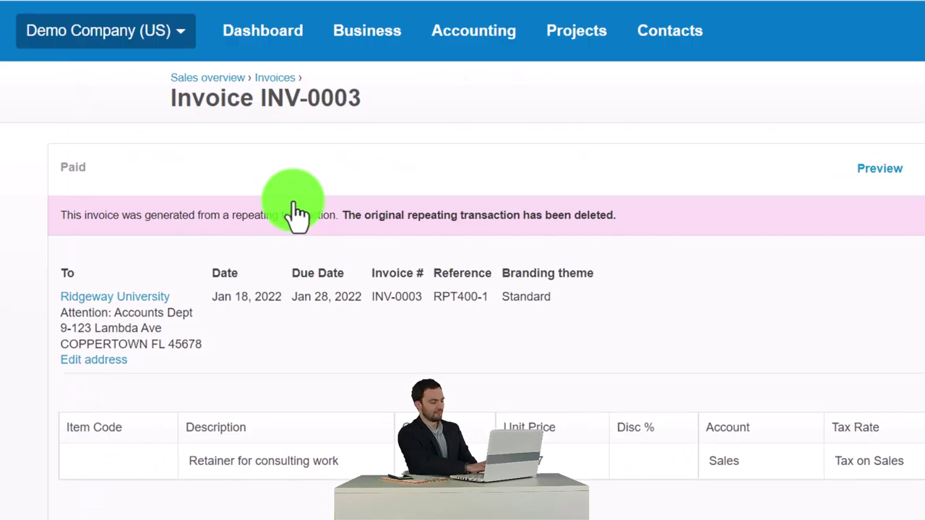
Check the item code of the consulting retainer line on the Ridgeway University invoice.
click(335, 269)
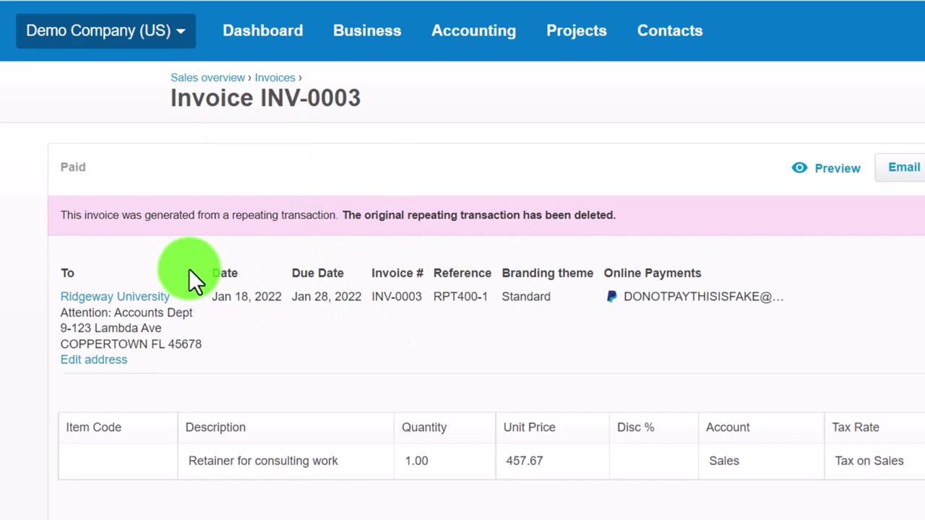
scroll(189, 271, down, 1)
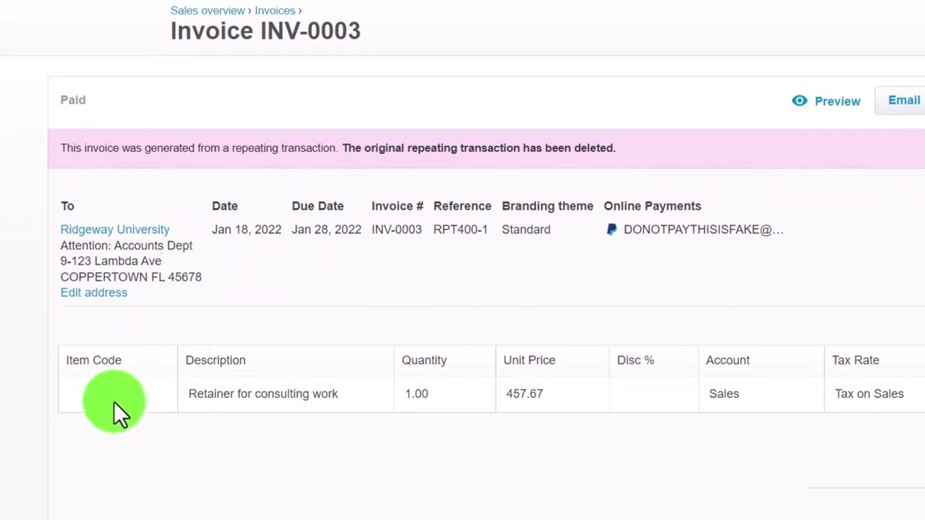
click(115, 402)
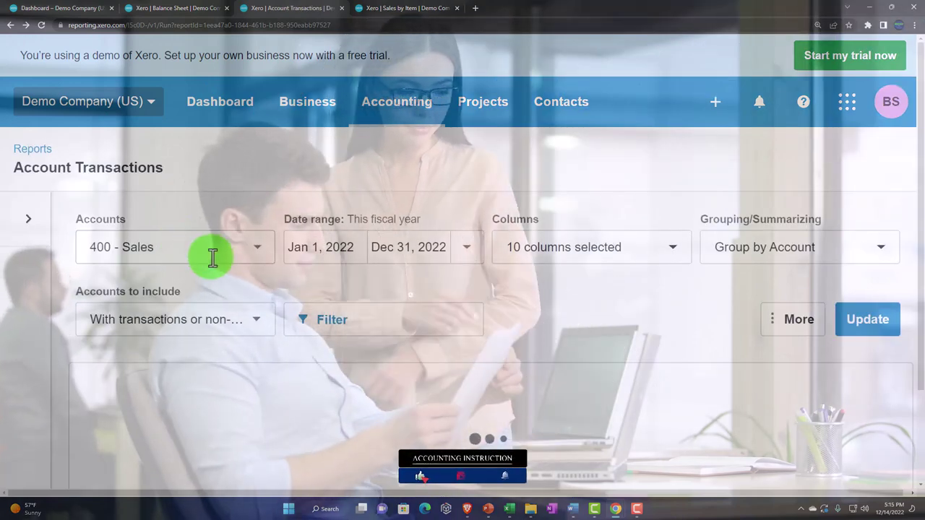
Go back through the Sales transactions to the income statement and review its Income section.
scroll(222, 236, down, 5)
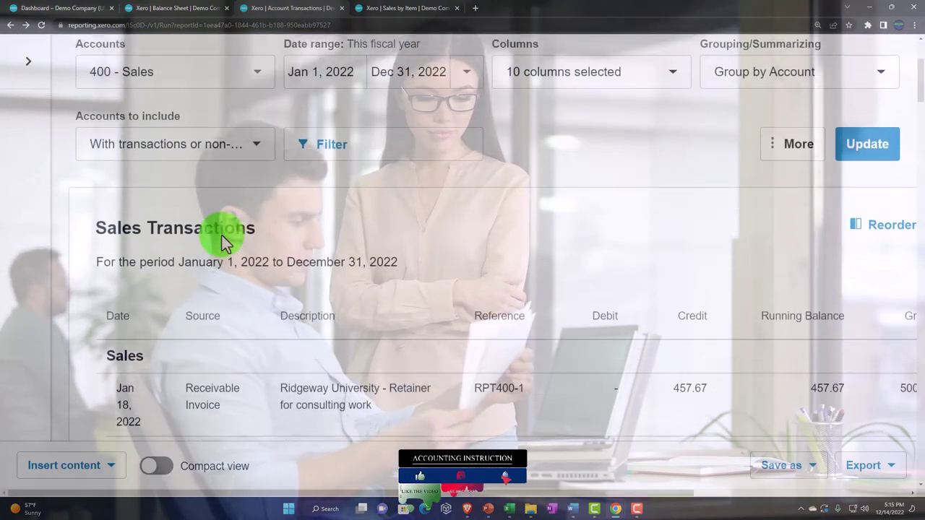
click(10, 26)
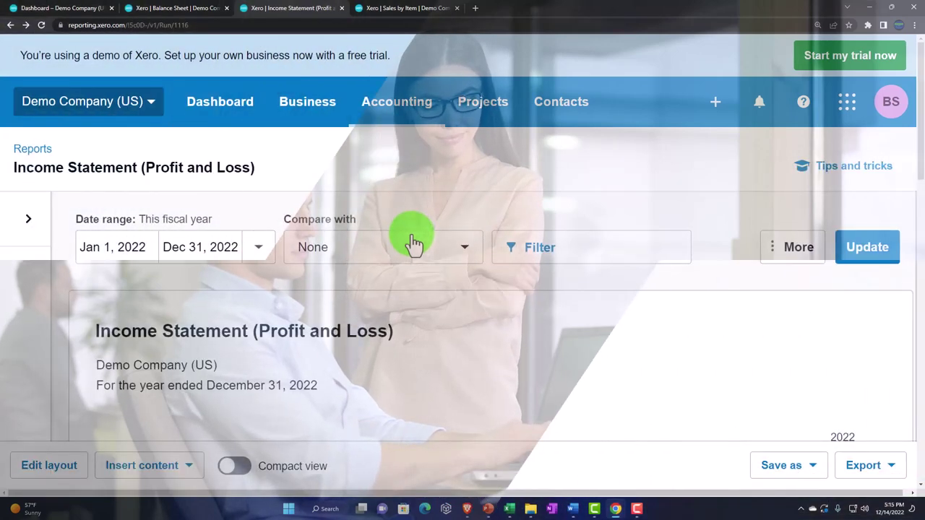
scroll(413, 244, down, 1)
scroll(414, 244, down, 3)
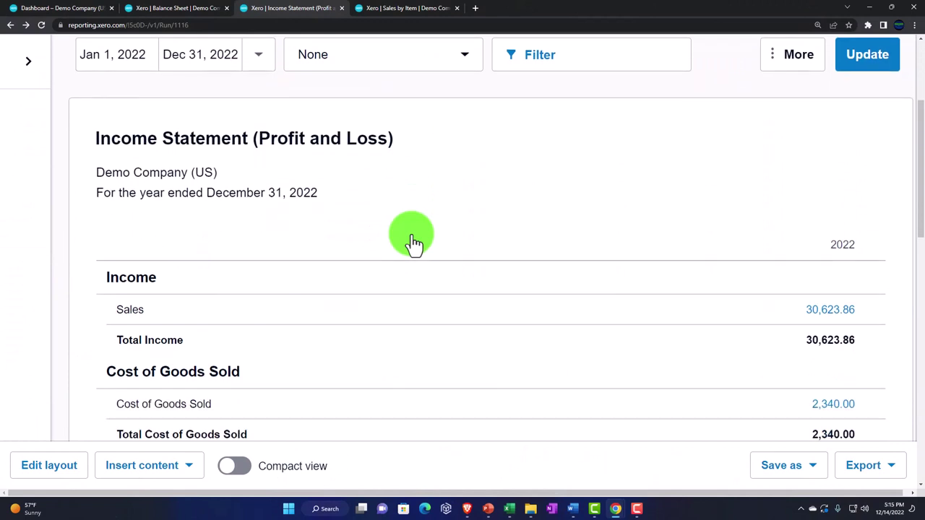
Return to the Sales by Item report for 2022 and export it to Excel.
click(405, 11)
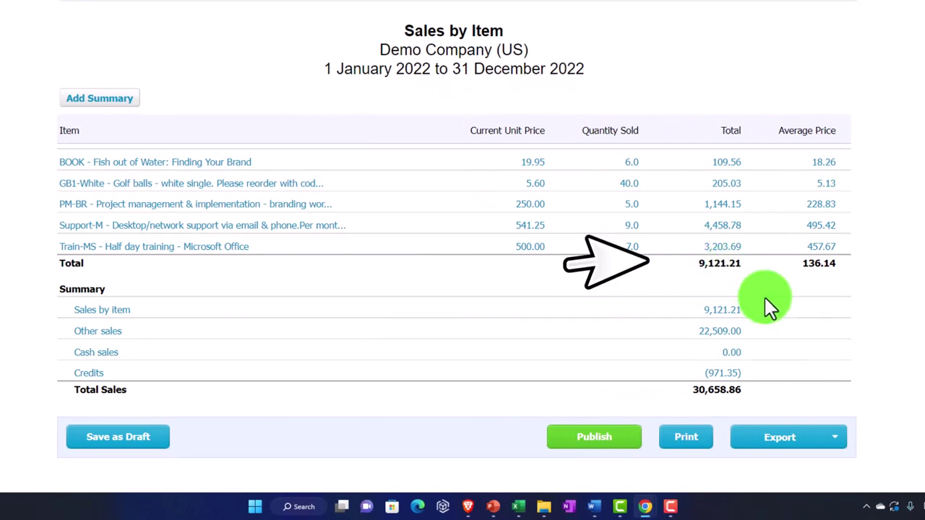
click(829, 444)
scroll(826, 443, down, 1)
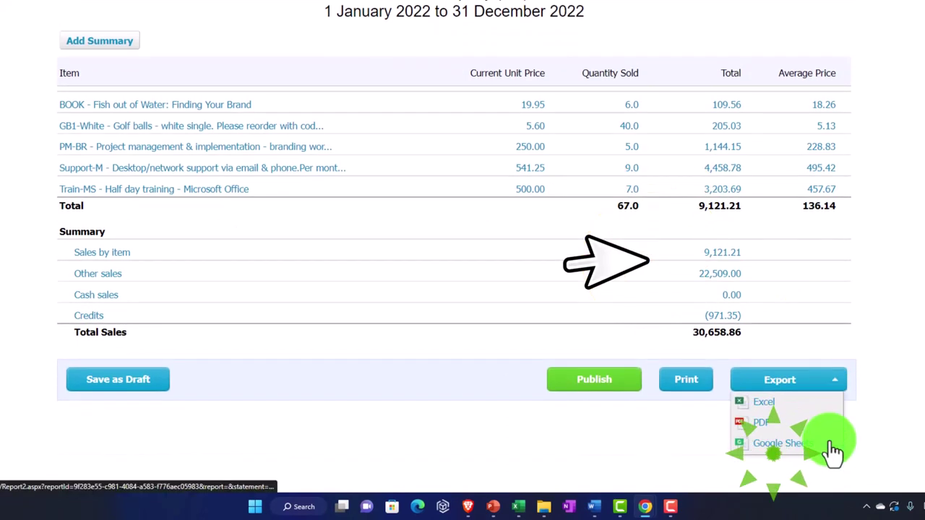
click(783, 410)
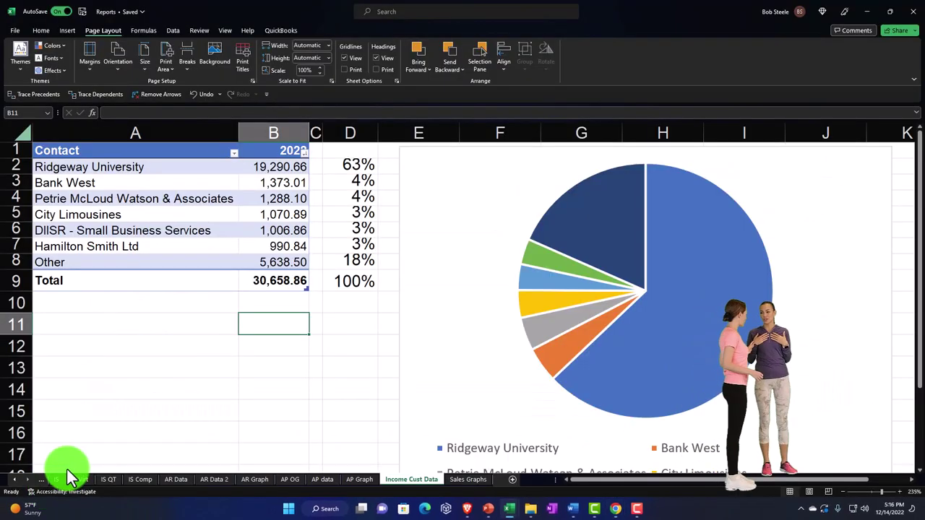
Open the exported Sales by Item workbook with editing enabled and copy its entire sheet.
right_click(67, 471)
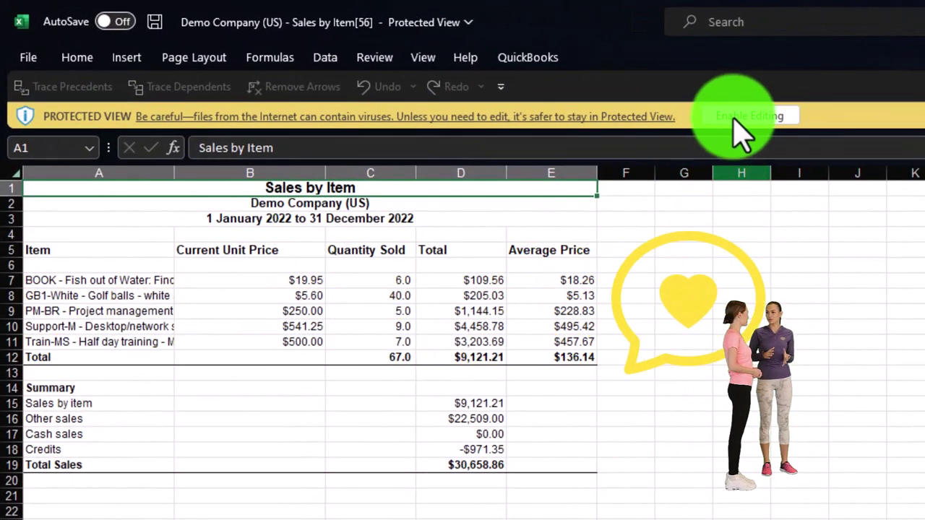
click(736, 117)
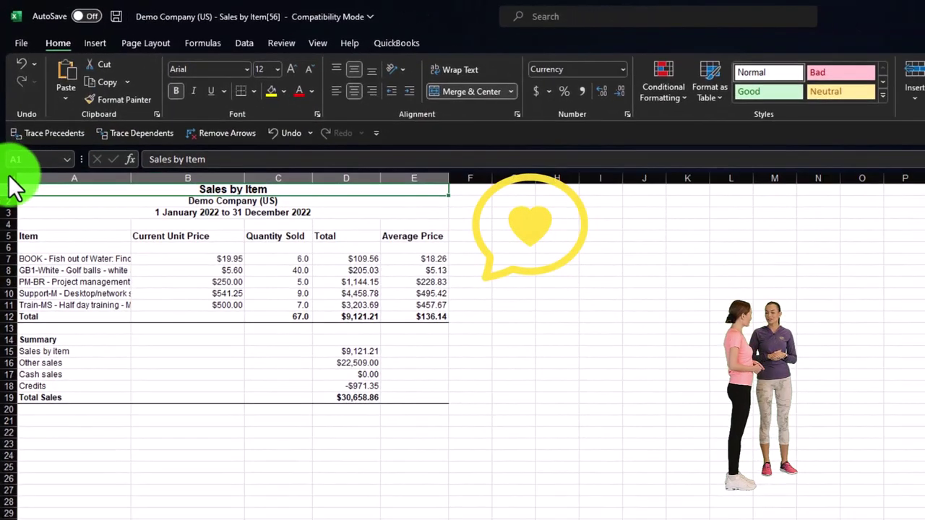
click(8, 177)
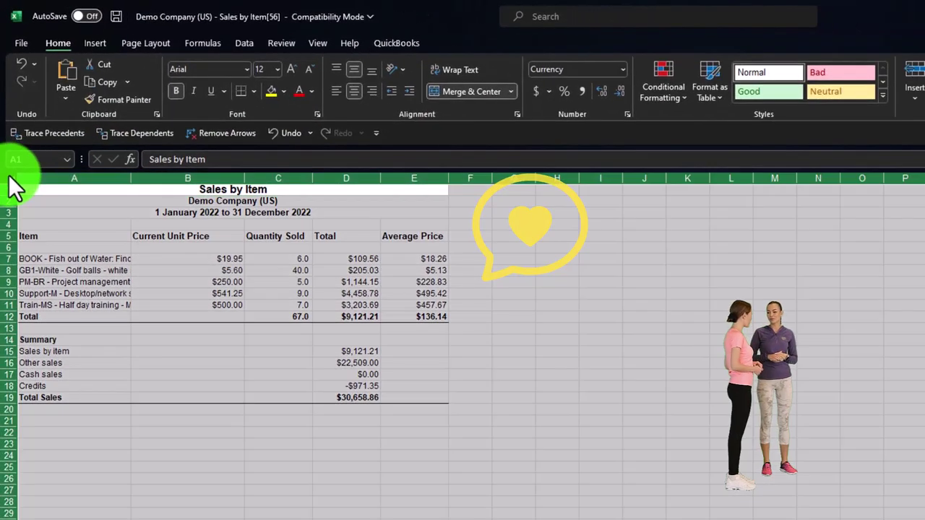
key(ctrl+c)
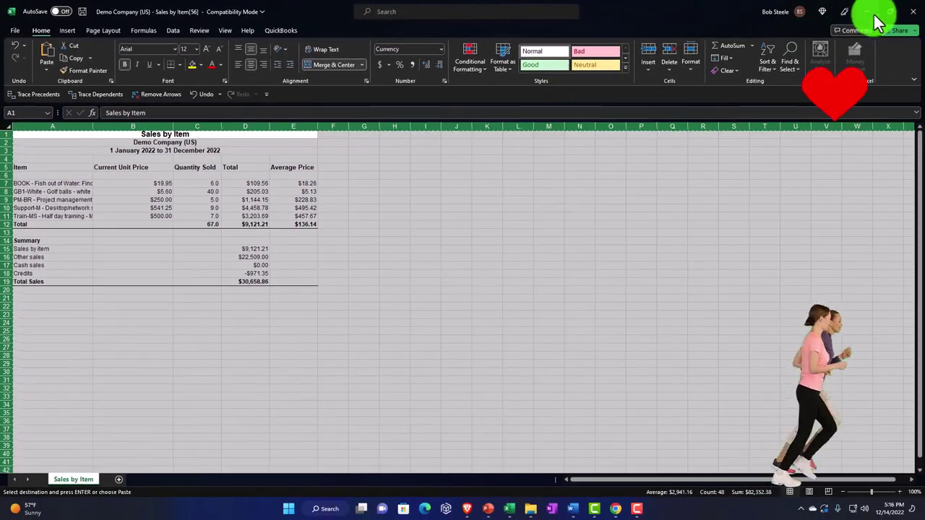
Switch to the Reports workbook and add a sheet named Income Item Data after Income Cust Data.
click(895, 12)
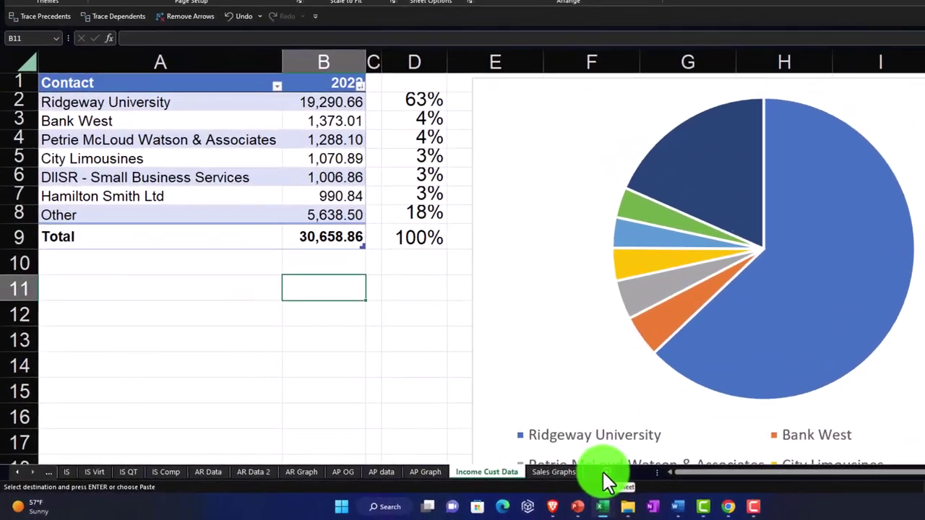
click(510, 481)
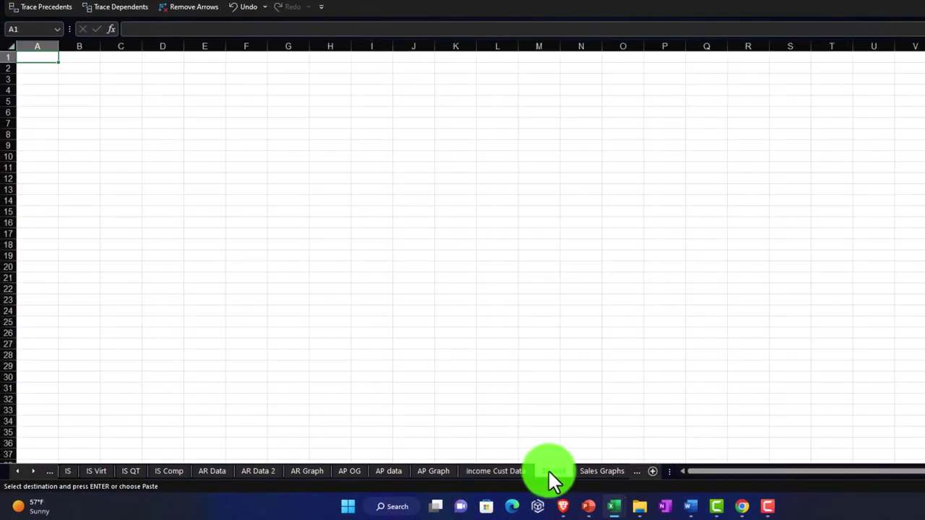
double_click(553, 471)
text(Icno)
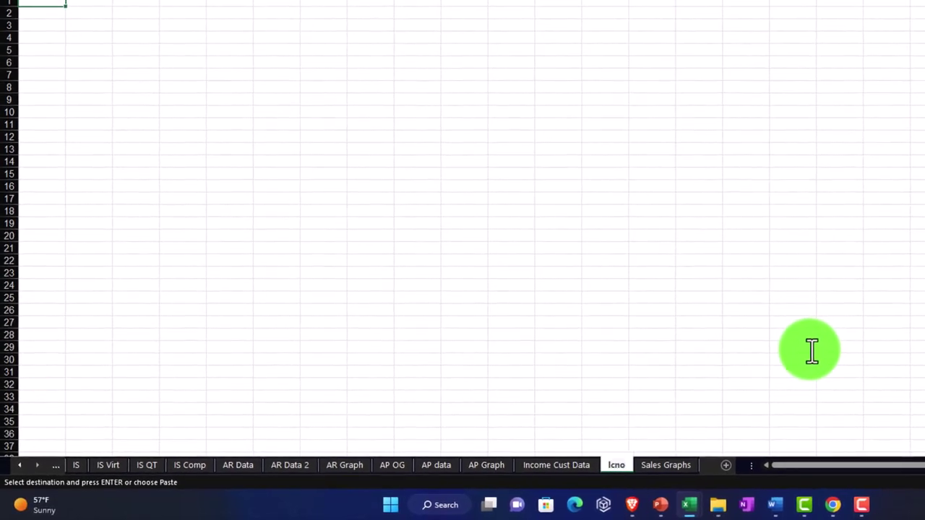
text(me)
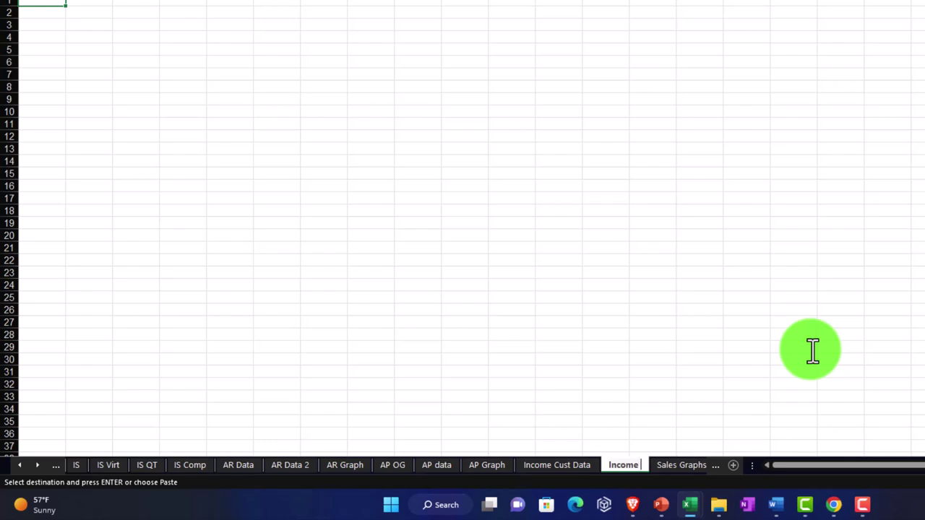
text( Item)
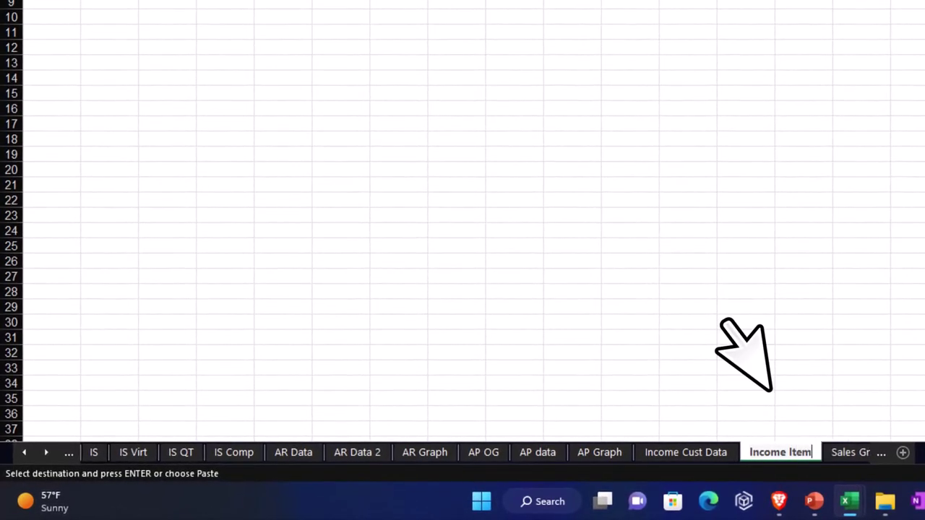
text( Data)
click(770, 388)
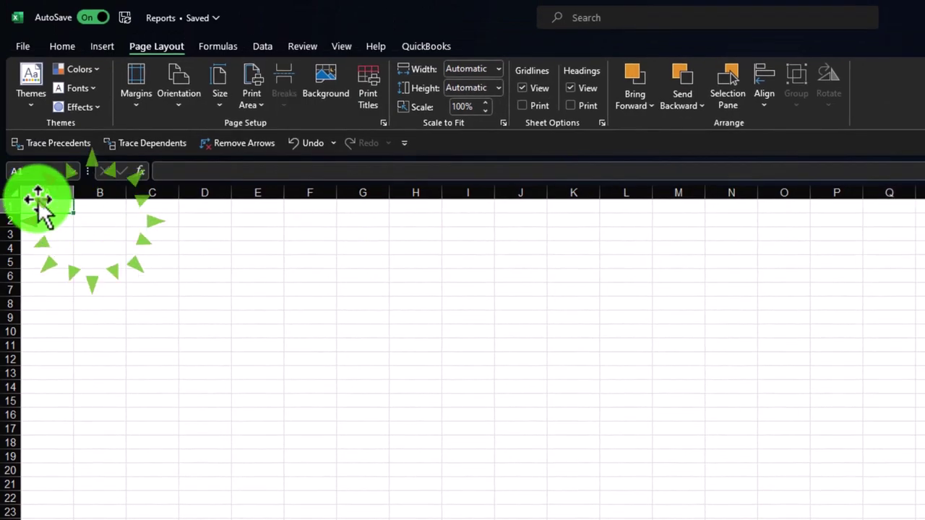
Paste the copied Sales by Item report over the whole Income Item Data sheet.
click(11, 192)
right_click(104, 245)
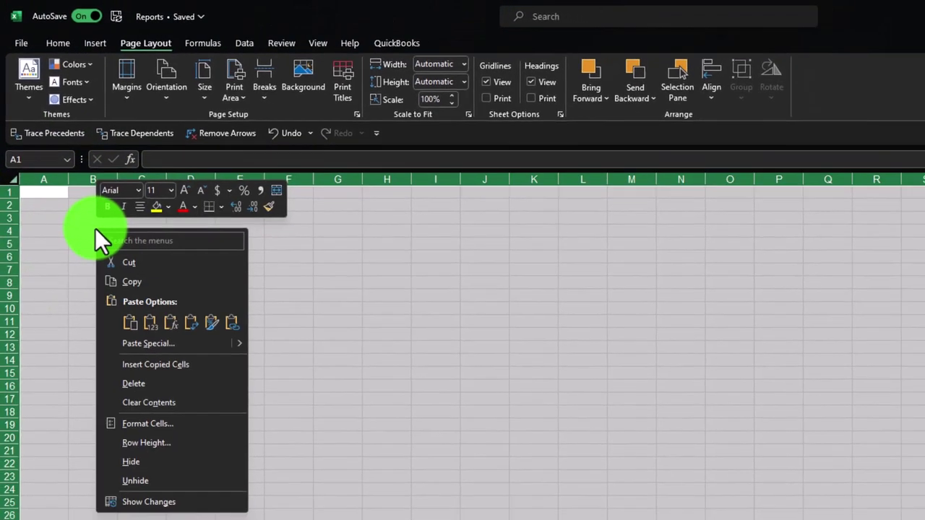
click(130, 339)
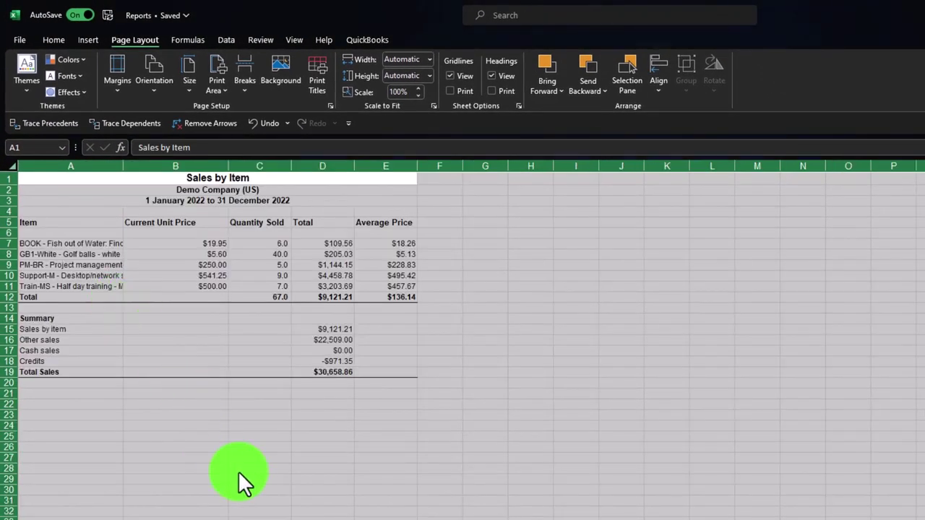
Widen column A of the pasted Sales by Item report slightly to show more of the item names.
click(238, 476)
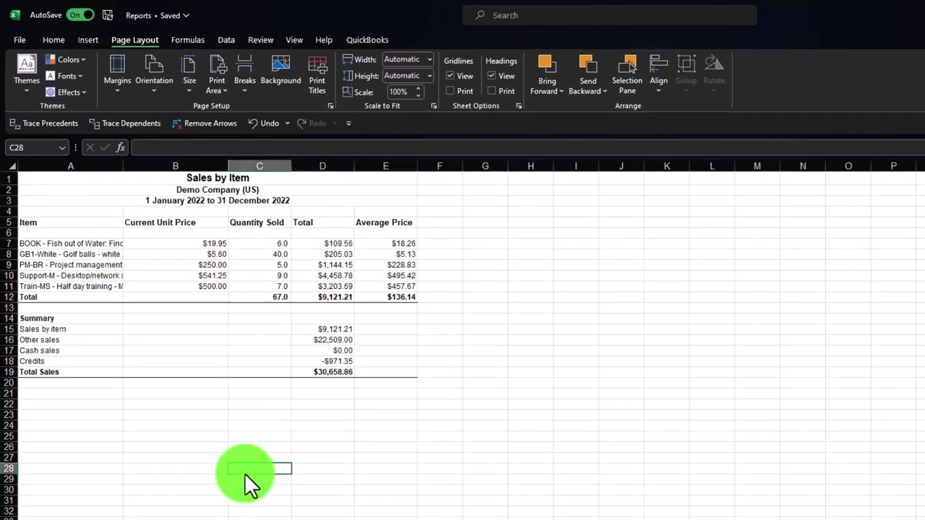
ctrl+scroll(245, 485, up, 3)
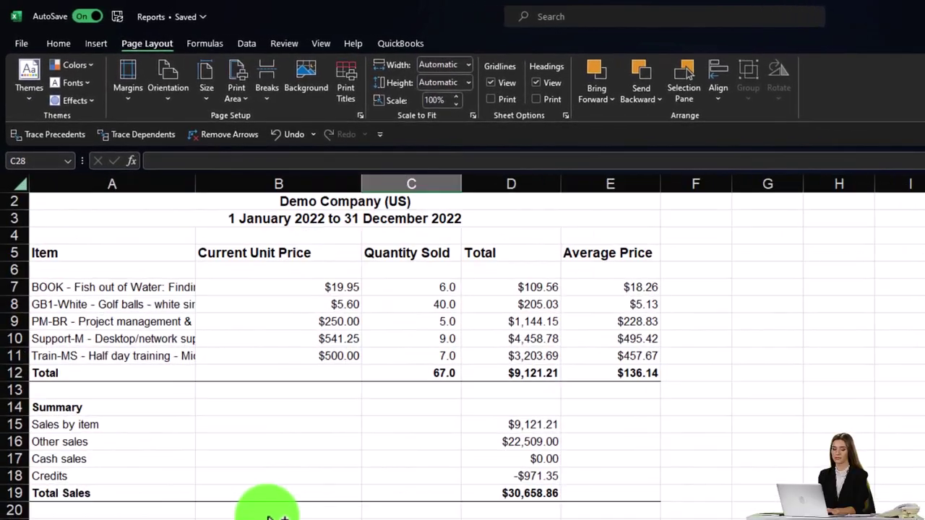
ctrl+scroll(266, 509, up, 1)
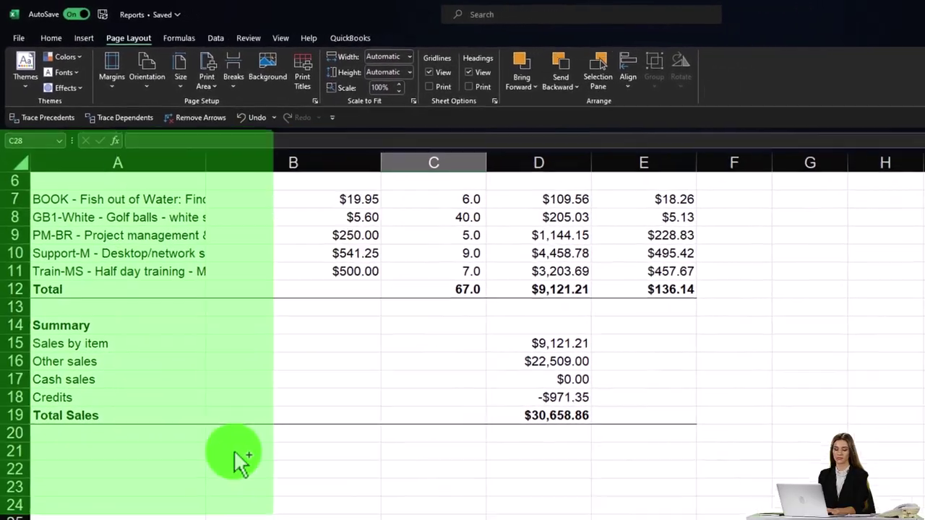
scroll(238, 452, up, 1)
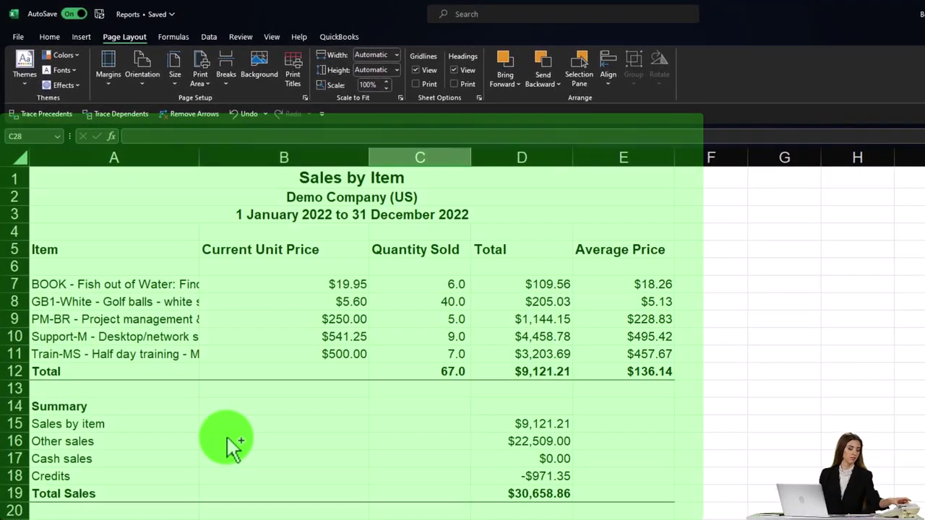
drag(203, 163, 225, 178)
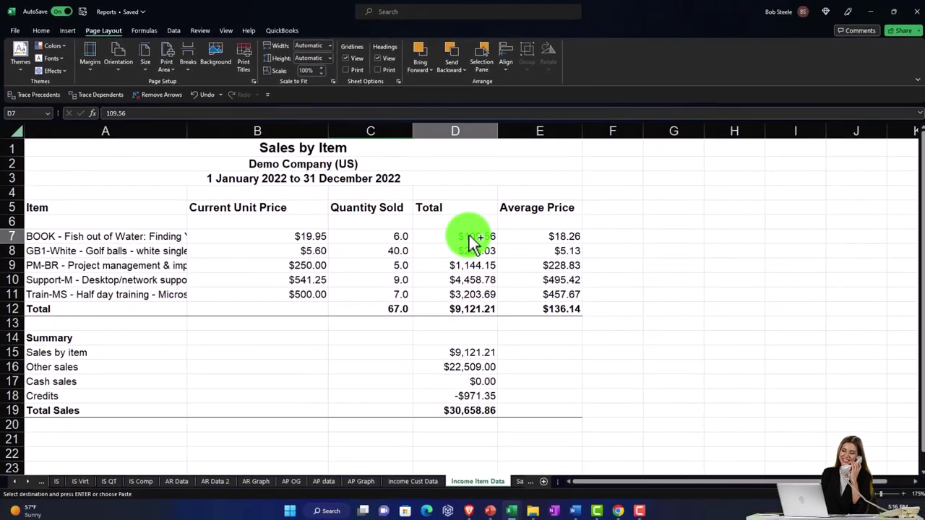
click(564, 284)
click(466, 250)
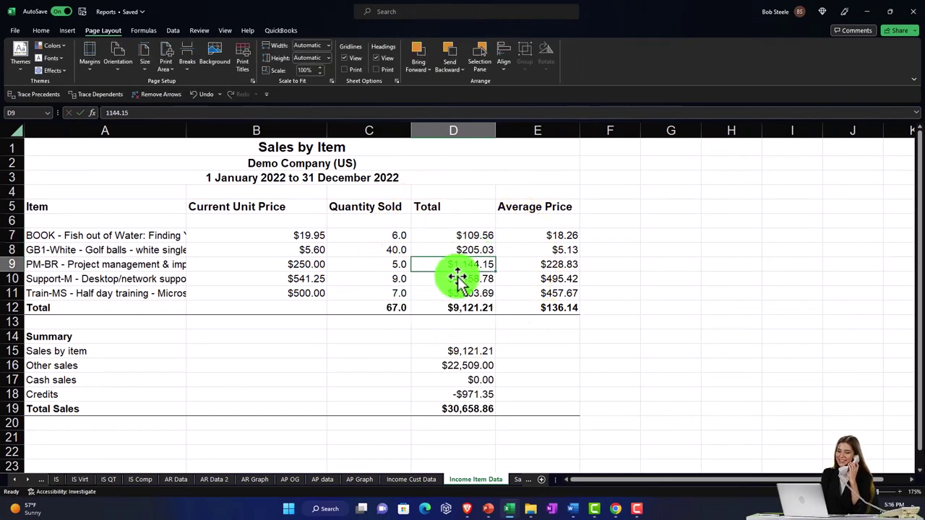
key(Return)
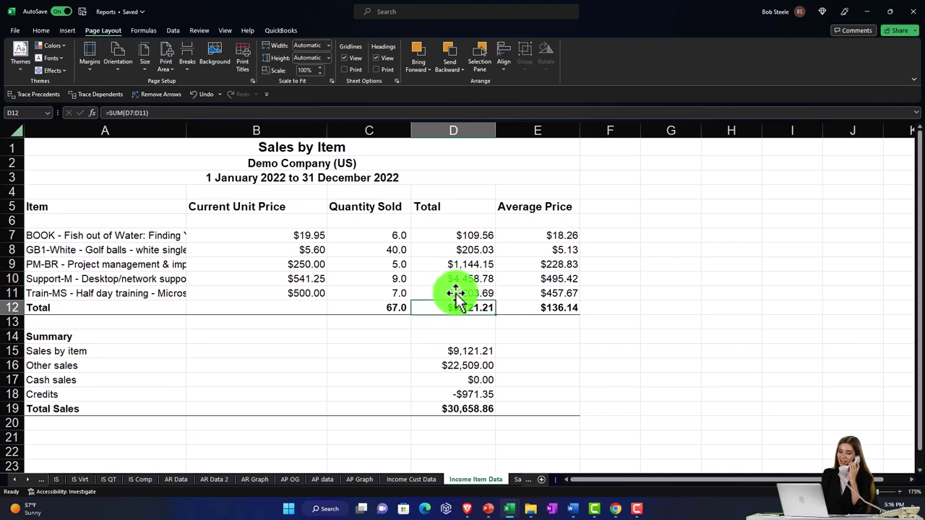
Delete the report title rows 1 to 4 and the blank row directly beneath the column headings.
click(7, 148)
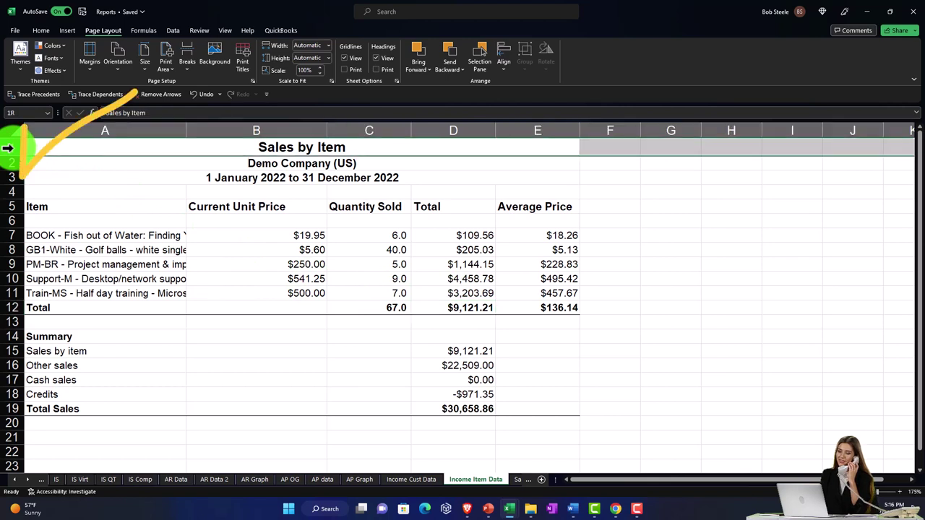
drag(7, 147, 6, 187)
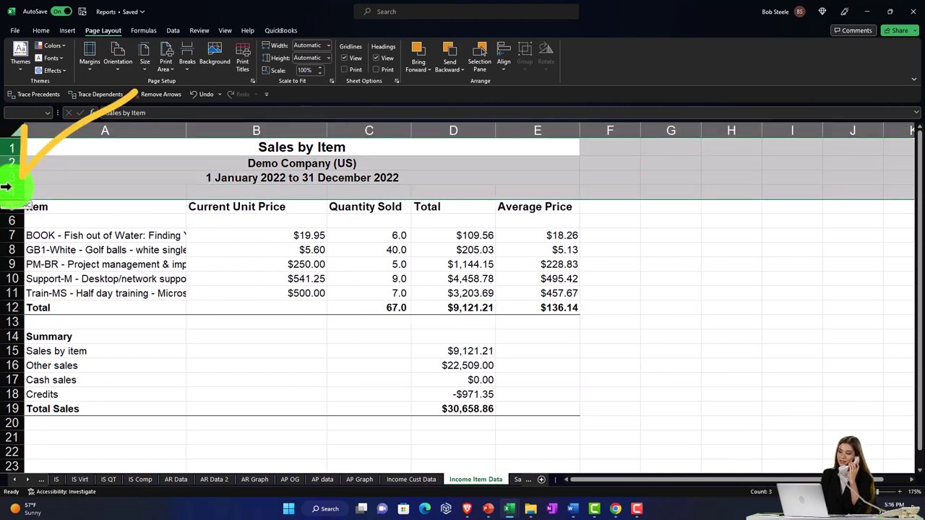
right_click(70, 175)
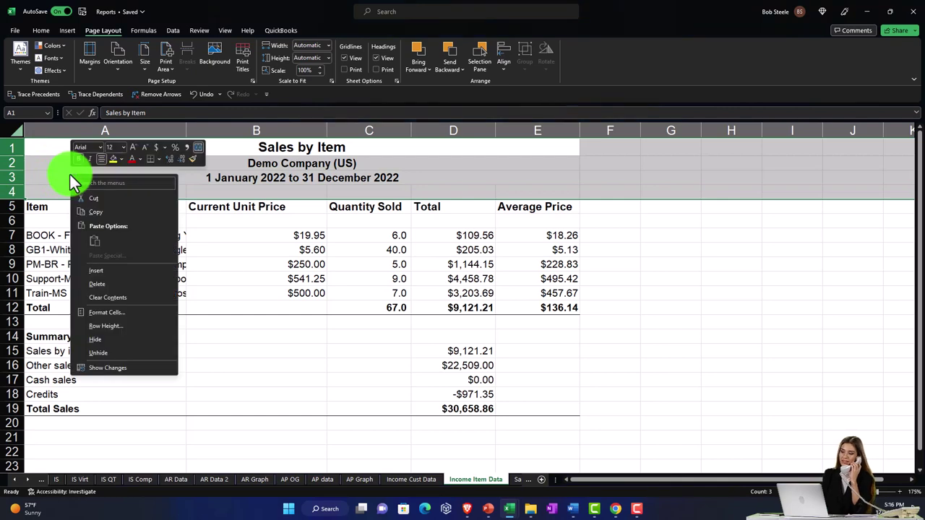
click(99, 280)
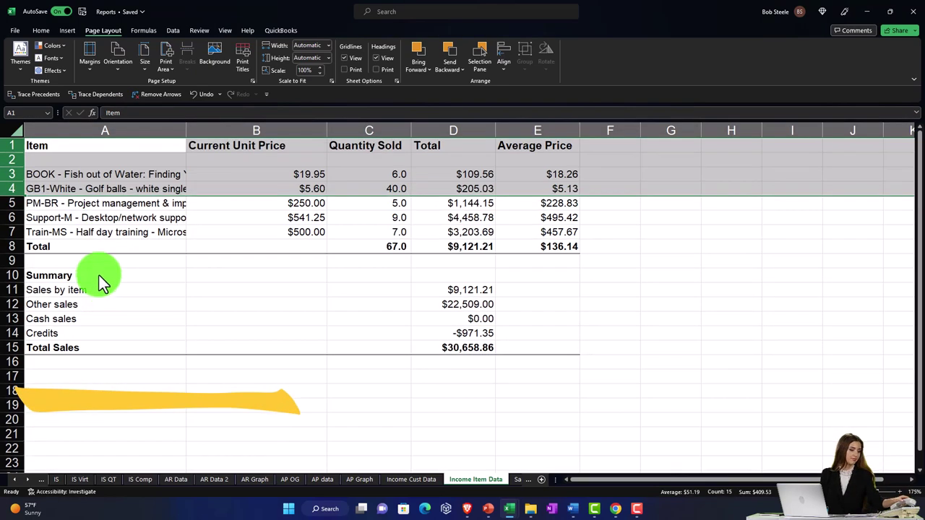
click(10, 156)
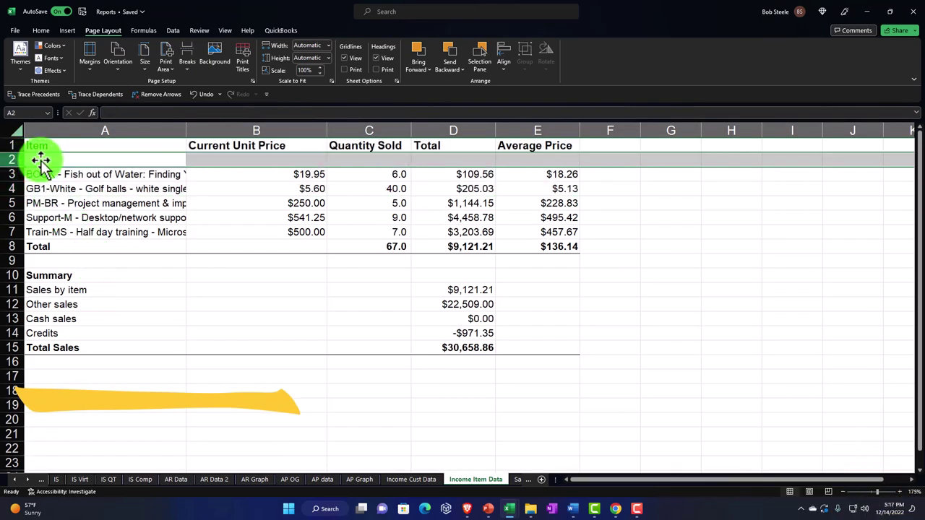
right_click(48, 160)
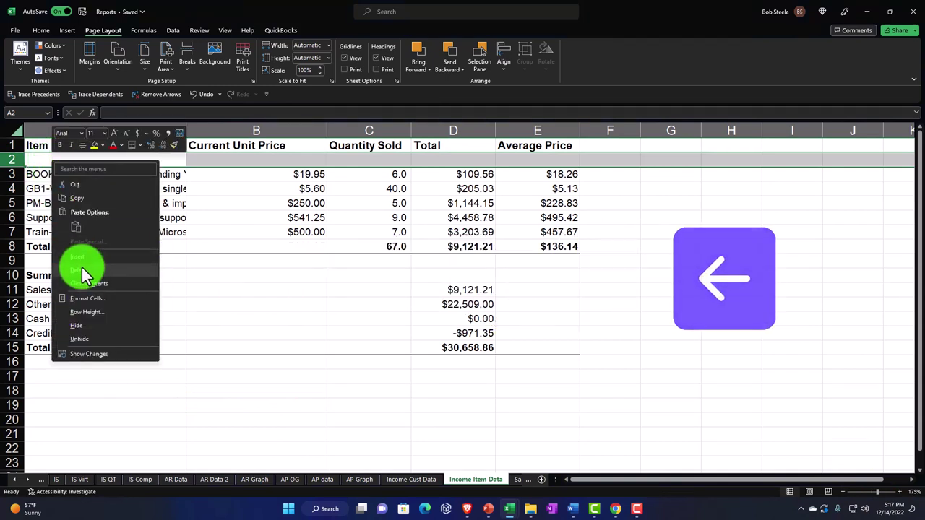
click(82, 267)
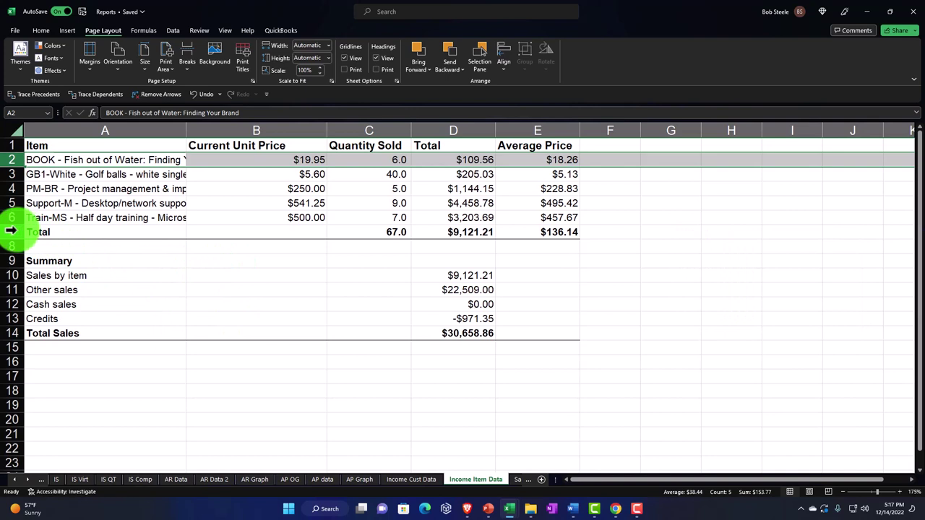
Clear the Total row and the Summary section below the item list, rows 7 to 16.
drag(11, 231, 16, 360)
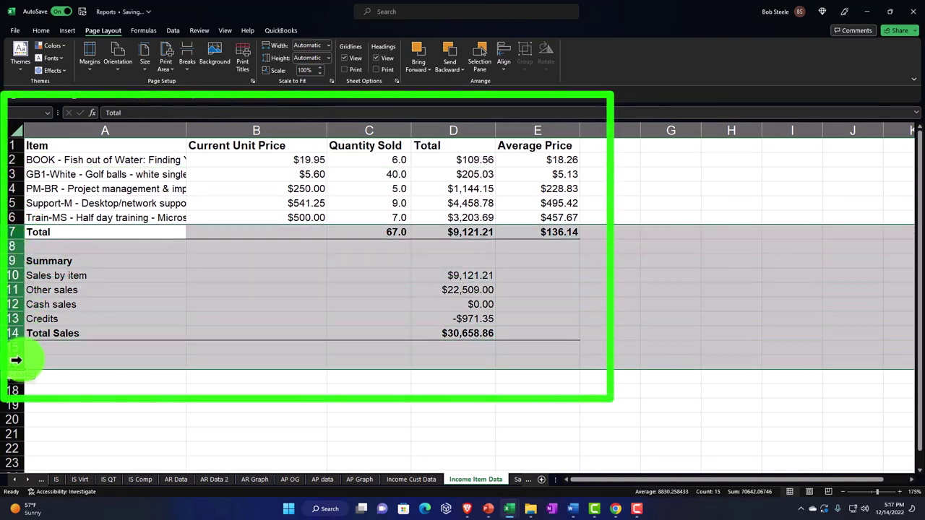
right_click(101, 345)
key(Escape)
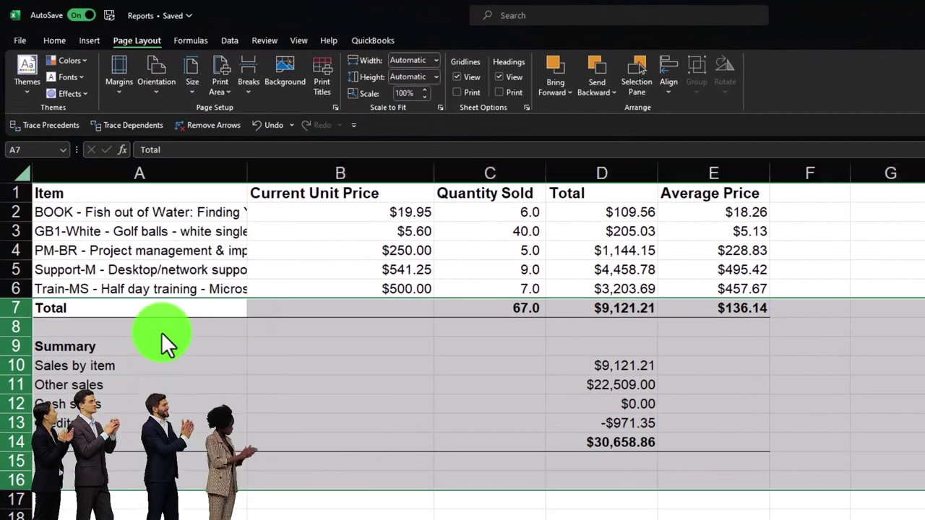
key(Delete)
click(165, 364)
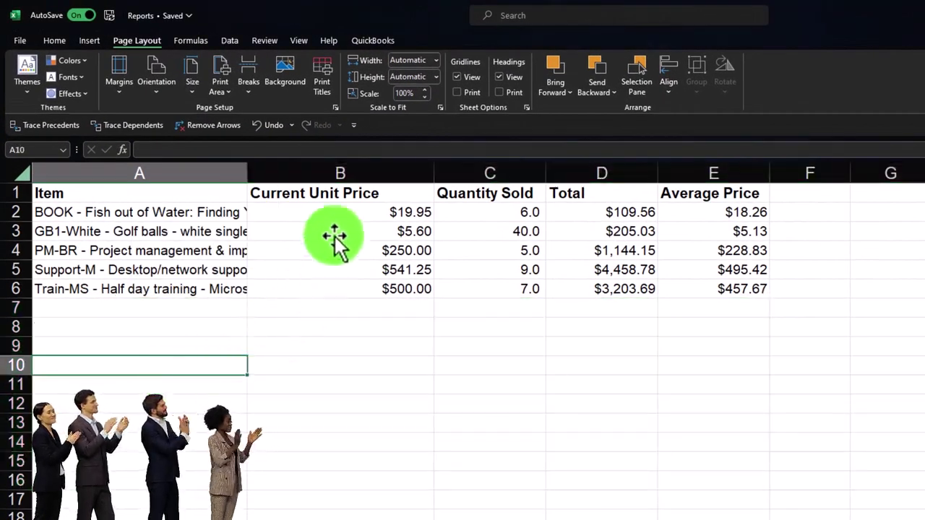
Delete the Current Unit Price, Quantity Sold and Average Price columns, keeping only Item and Total.
click(324, 174)
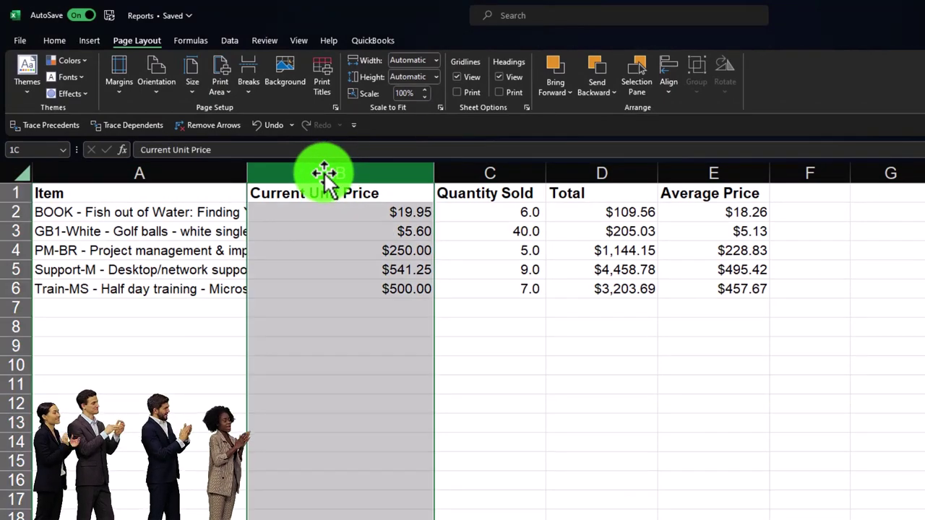
drag(324, 174, 457, 173)
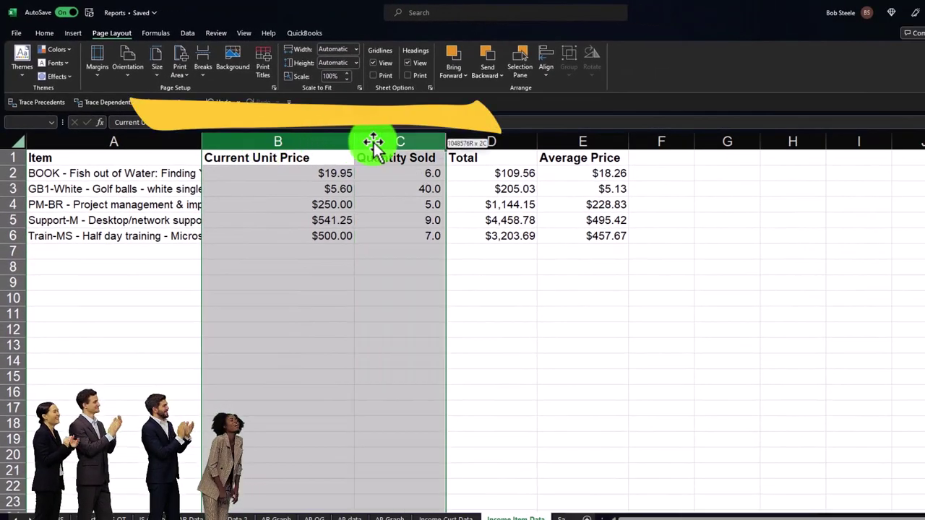
drag(373, 145, 374, 145)
right_click(319, 286)
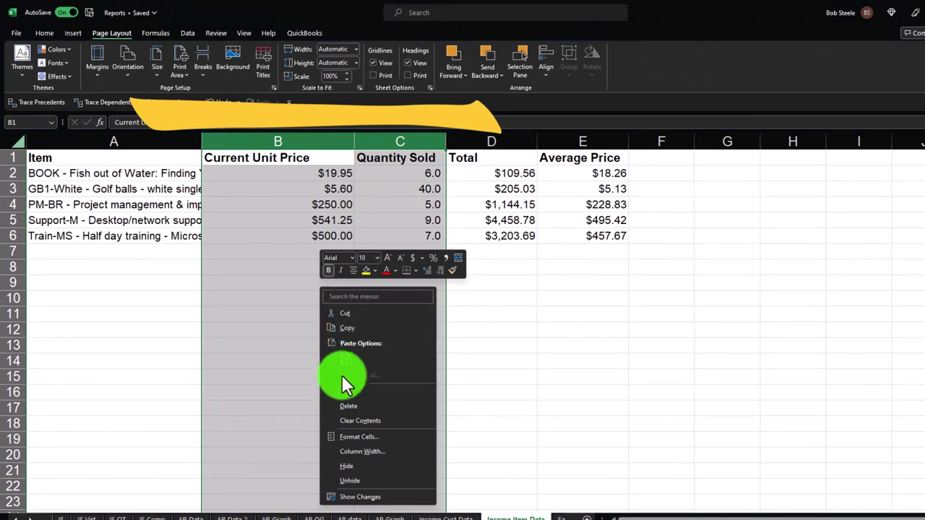
click(347, 405)
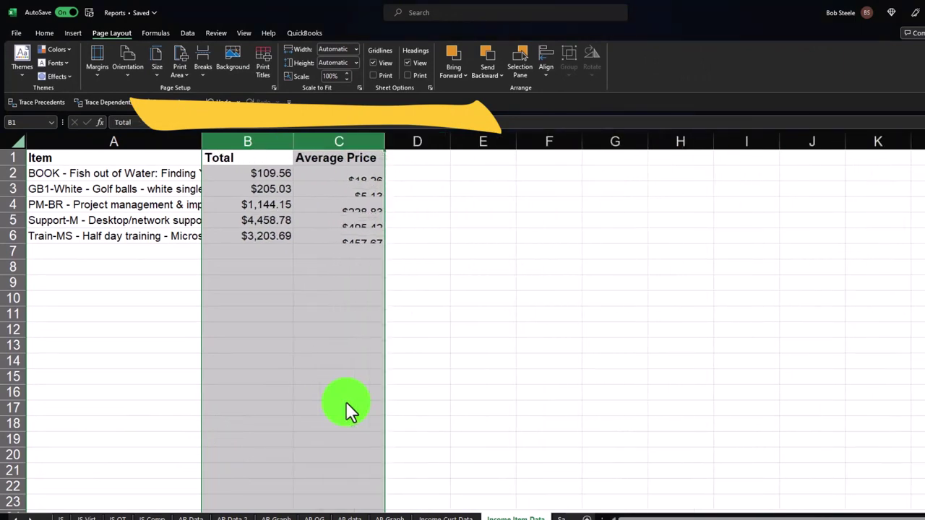
click(352, 141)
right_click(357, 232)
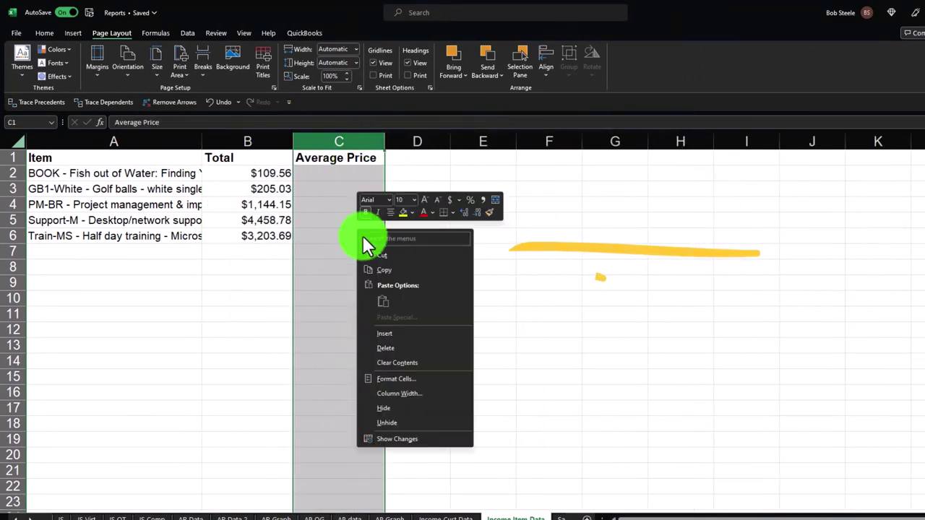
click(384, 349)
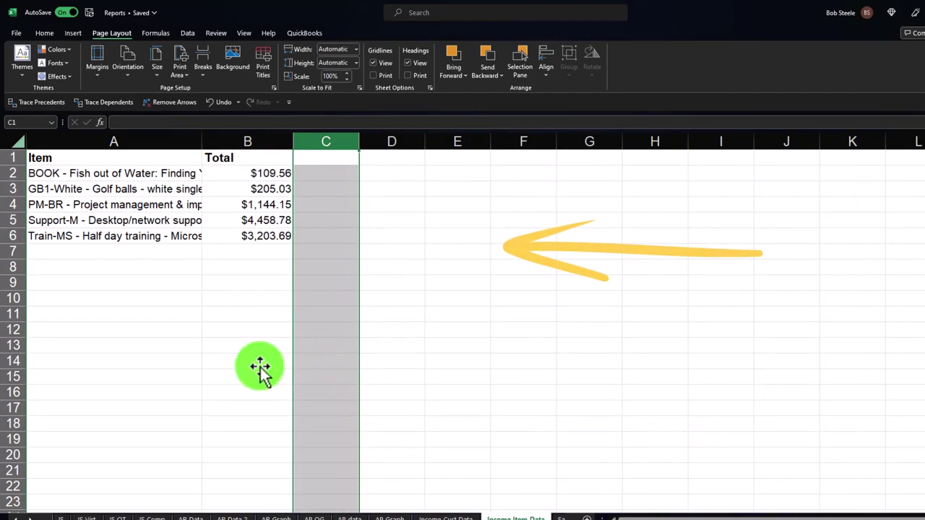
click(260, 368)
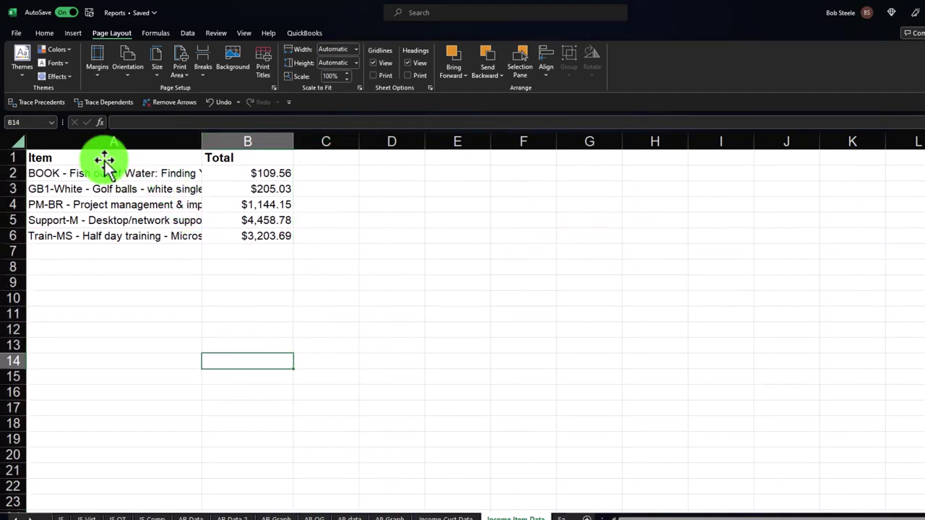
Convert the Item and Total data in A1:B6 into a table with headers and add a total row.
drag(105, 160, 256, 242)
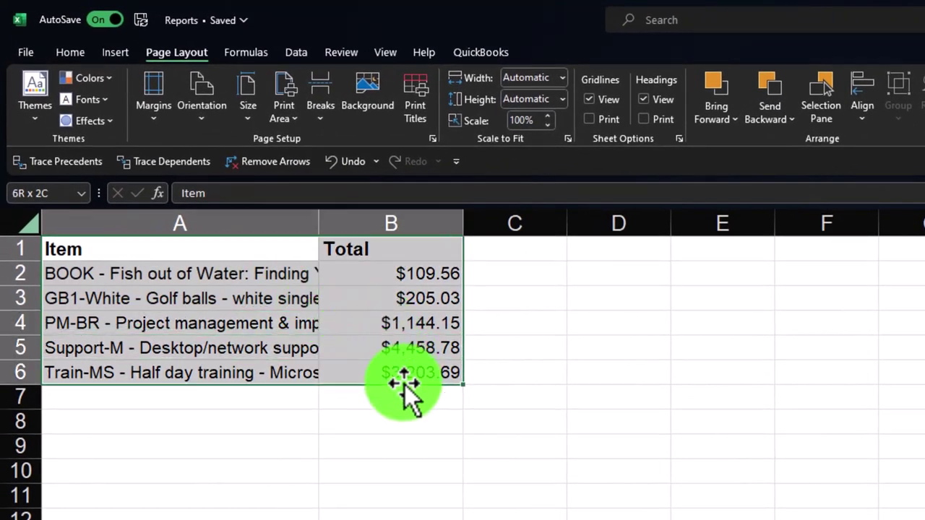
drag(405, 385, 406, 384)
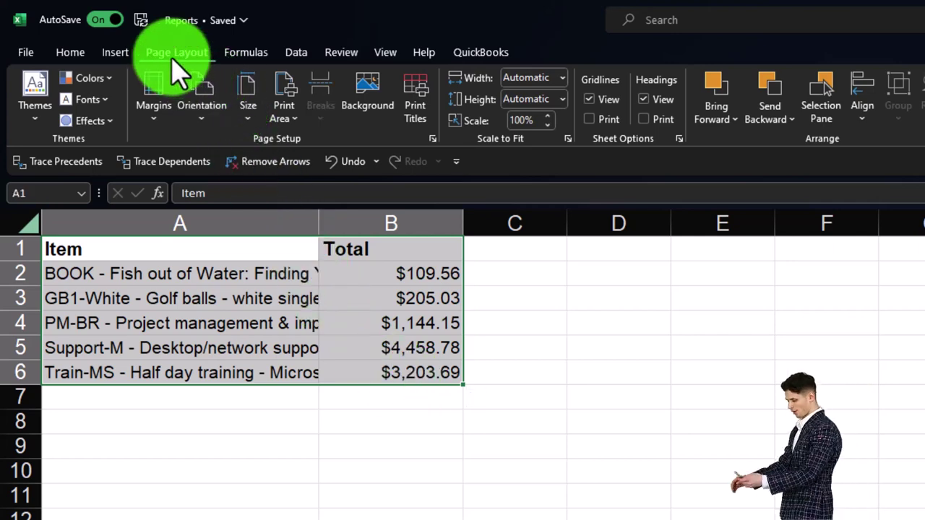
click(113, 53)
click(152, 91)
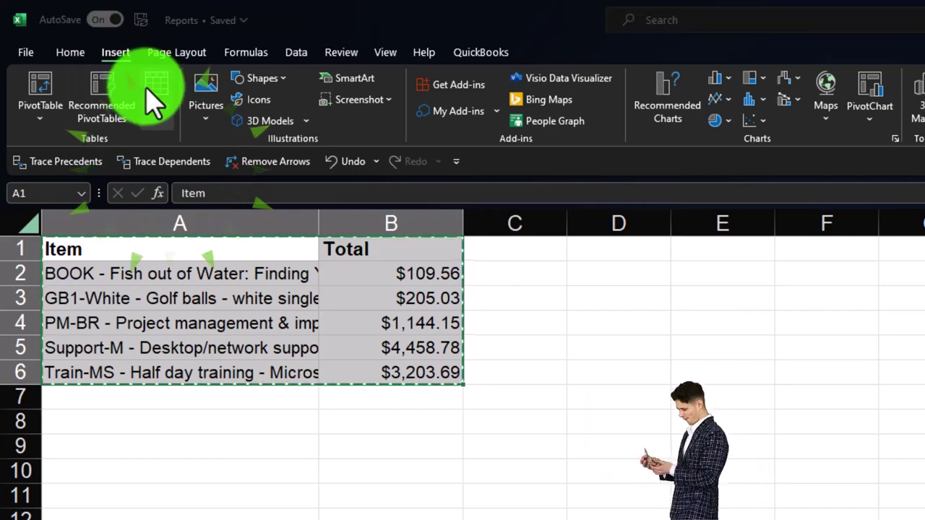
click(685, 423)
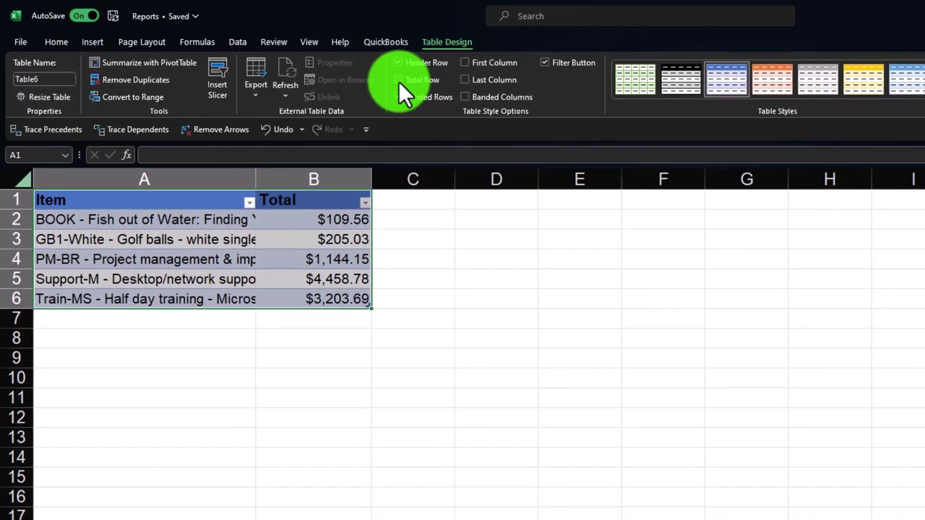
click(398, 80)
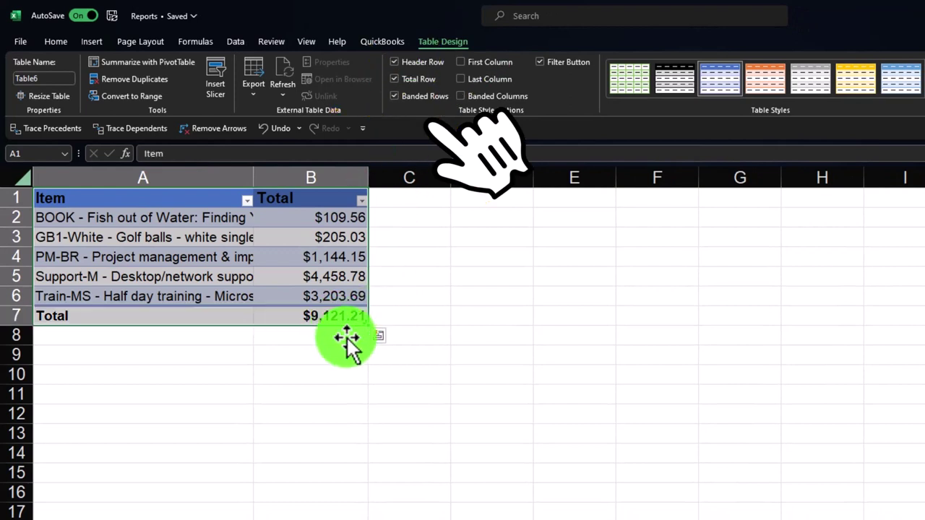
click(358, 439)
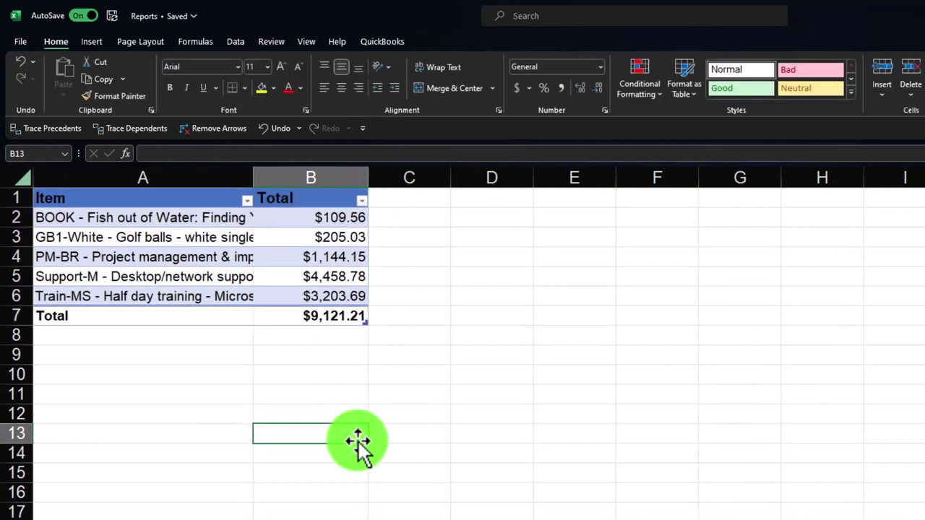
Widen column A further and sort the item table by Total from largest to smallest.
drag(254, 177, 281, 182)
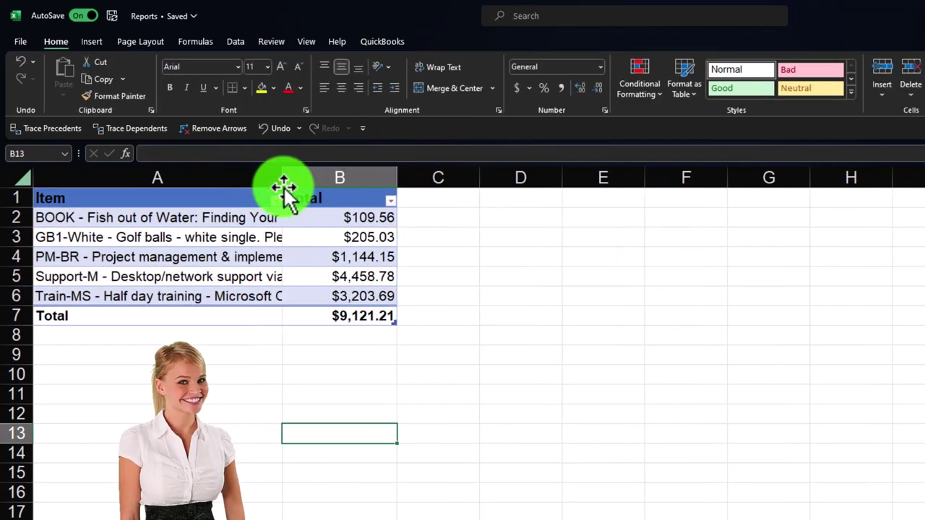
click(387, 201)
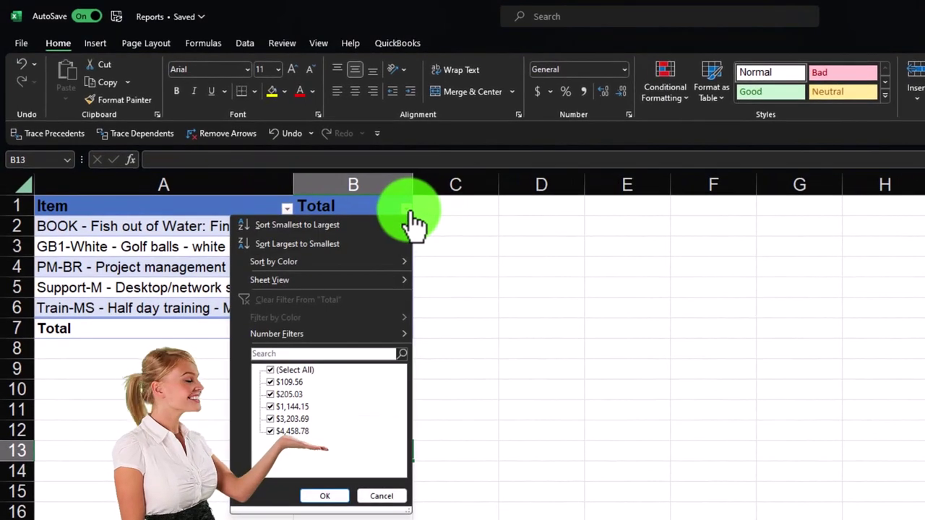
click(327, 243)
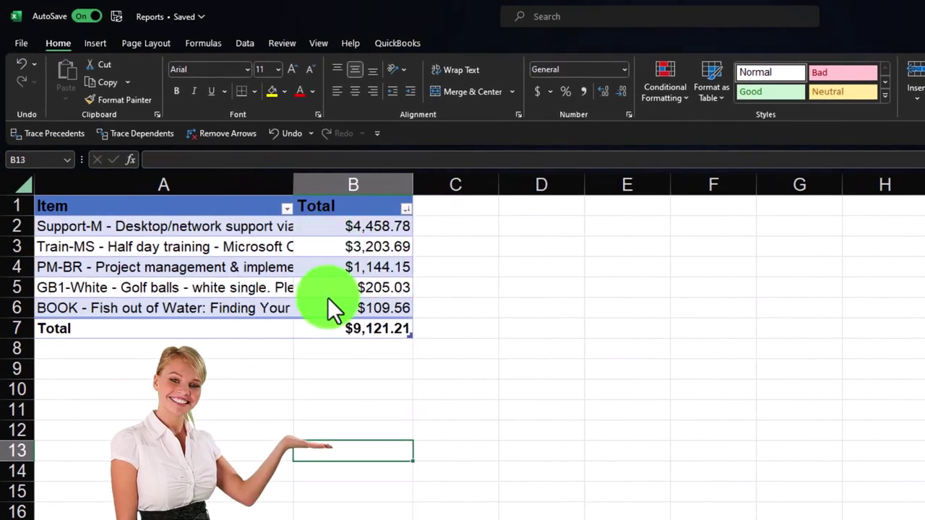
Narrow column C to a thin spacer beside the table and select cell D2.
click(318, 393)
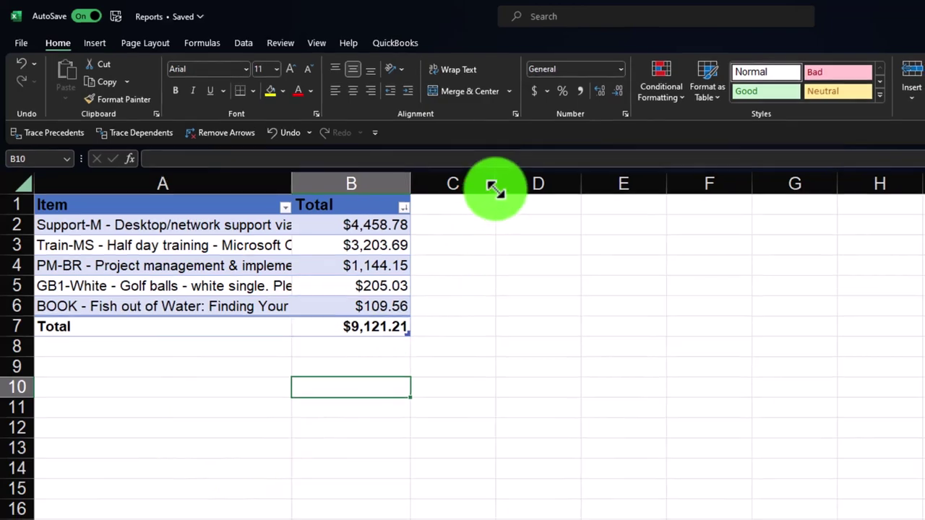
drag(495, 185, 434, 185)
click(327, 162)
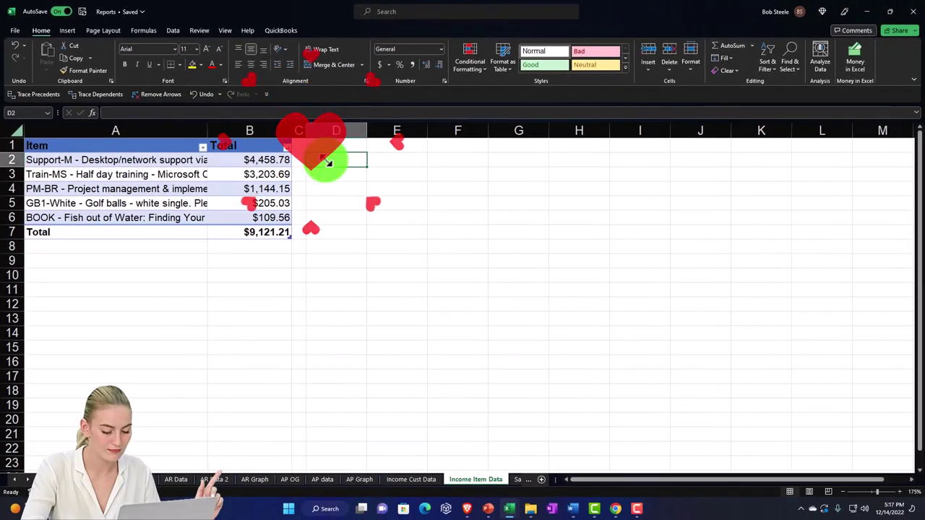
Calculate each item's share of total sales in D2:D6 by dividing its Total by the table's total in B7.
text(+)
key(Left)
key(Left)
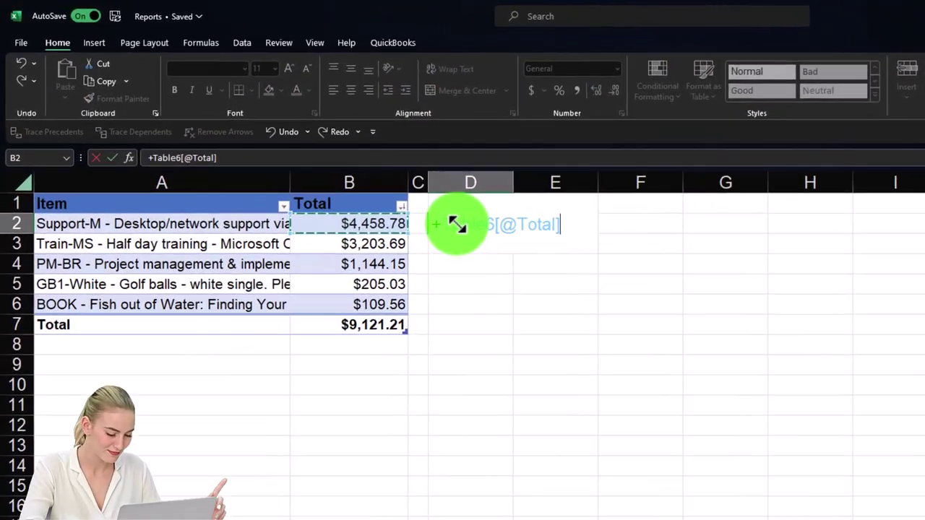
text(/)
key(Down)
key(Down)
key(Down)
key(Down)
key(Down)
key(Left)
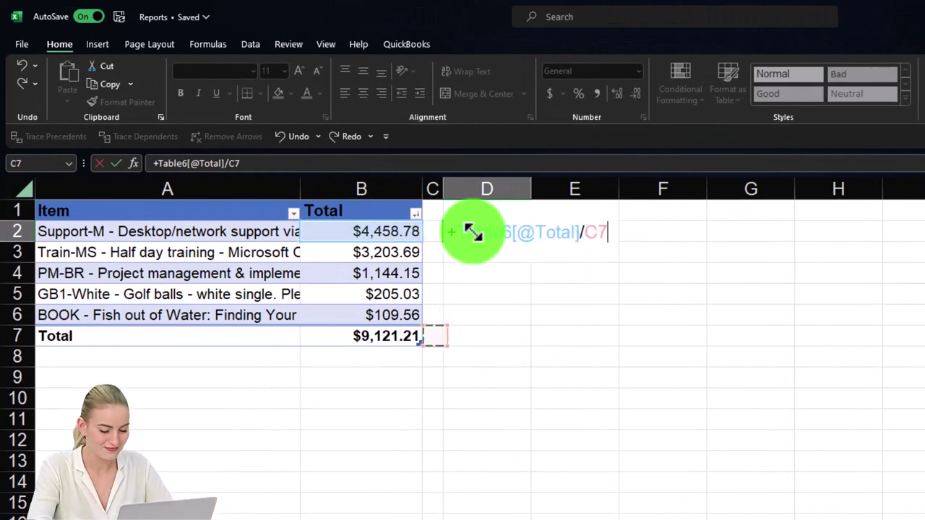
key(Left)
key(Return)
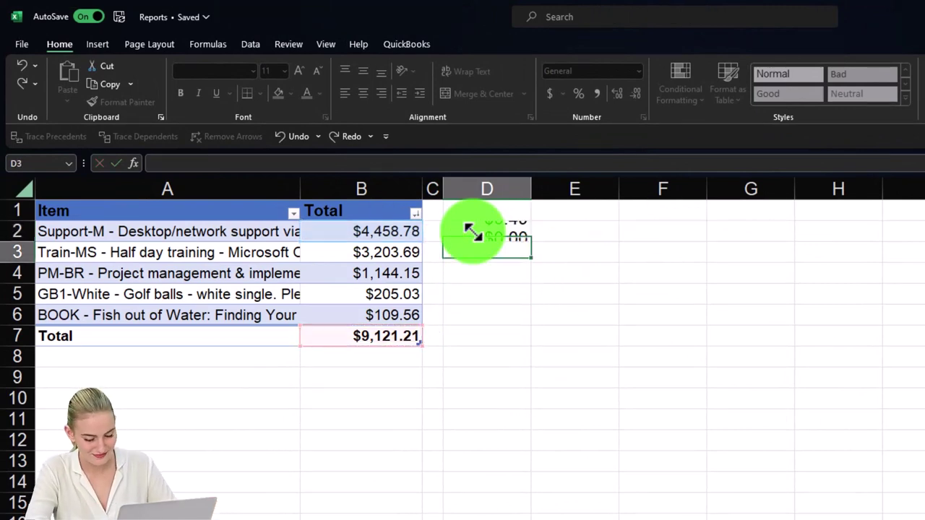
click(520, 239)
drag(532, 242, 521, 333)
Sum D2:D6 in cell D7 and format D2:D7 as percentages.
click(502, 341)
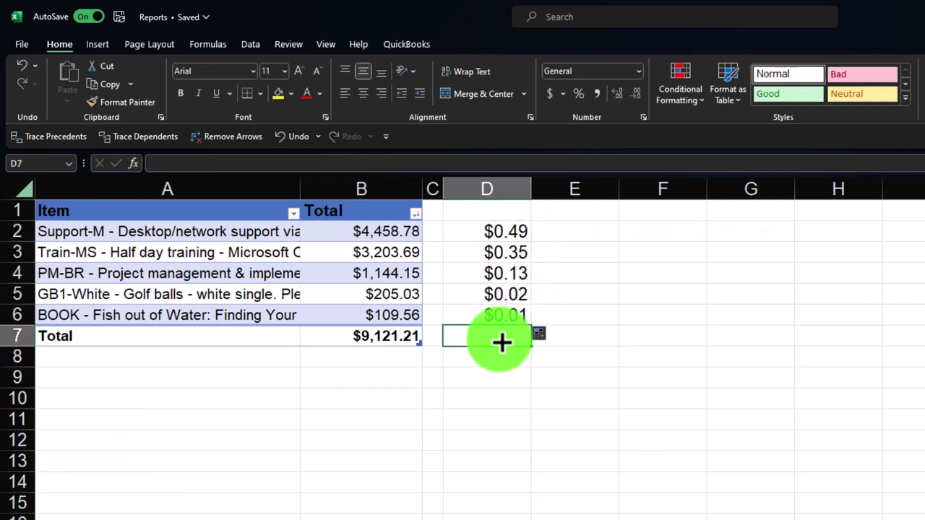
text(=sum()
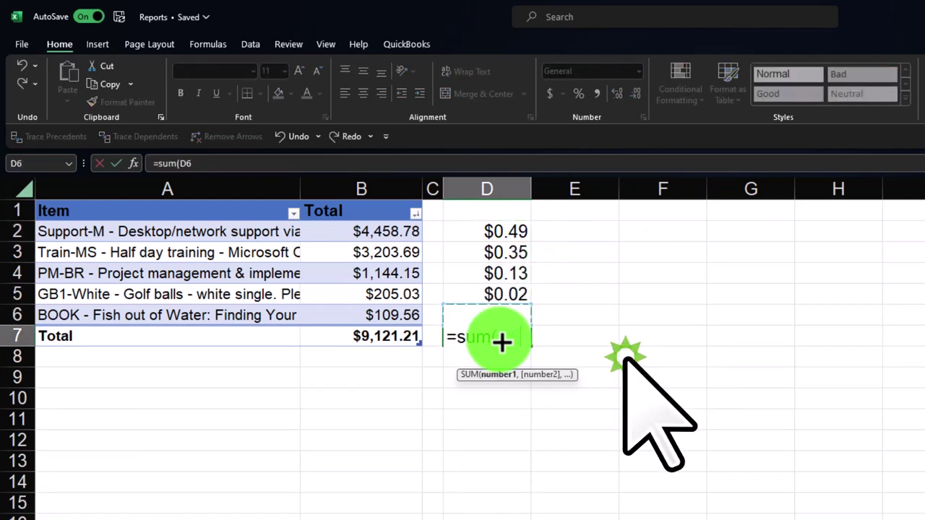
key(shift+Up)
key(shift+Up)
key(ctrl+Return)
key(shift+Up)
key(shift+Up)
key(shift+Up)
key(shift+Up)
key(shift+Up)
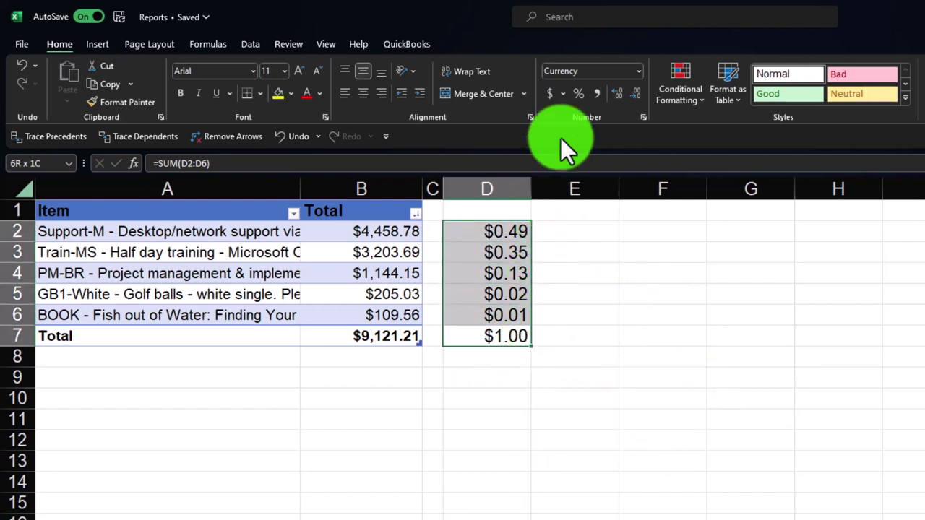
click(576, 93)
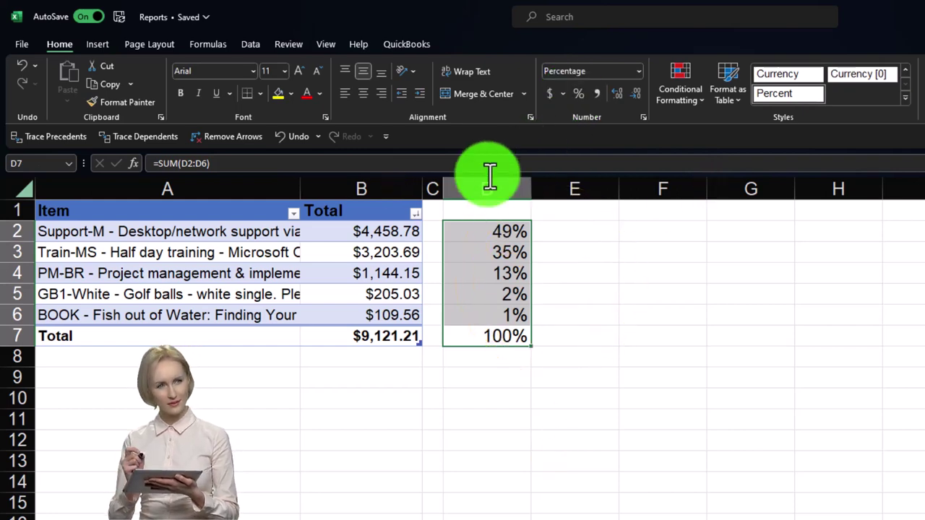
Insert a 2-D pie chart from the item names and totals in A2:B6.
drag(205, 230, 357, 315)
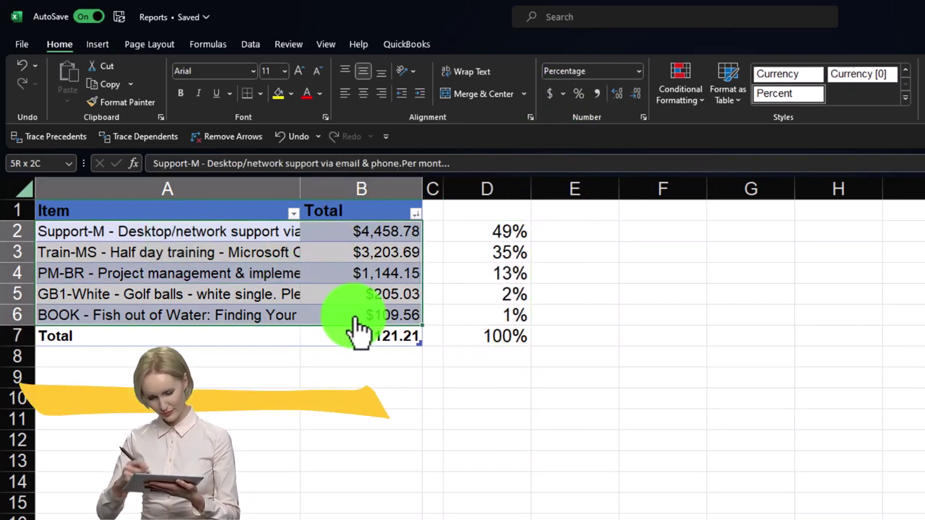
click(99, 45)
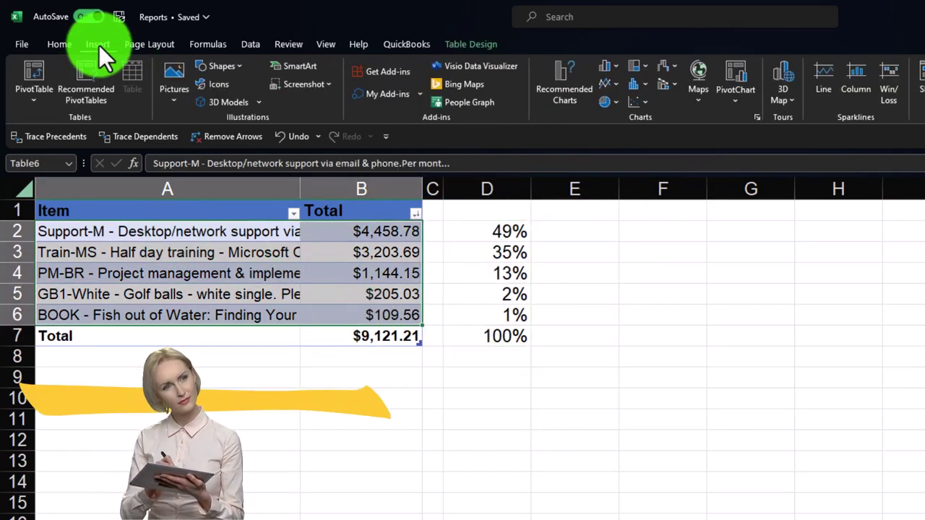
click(602, 101)
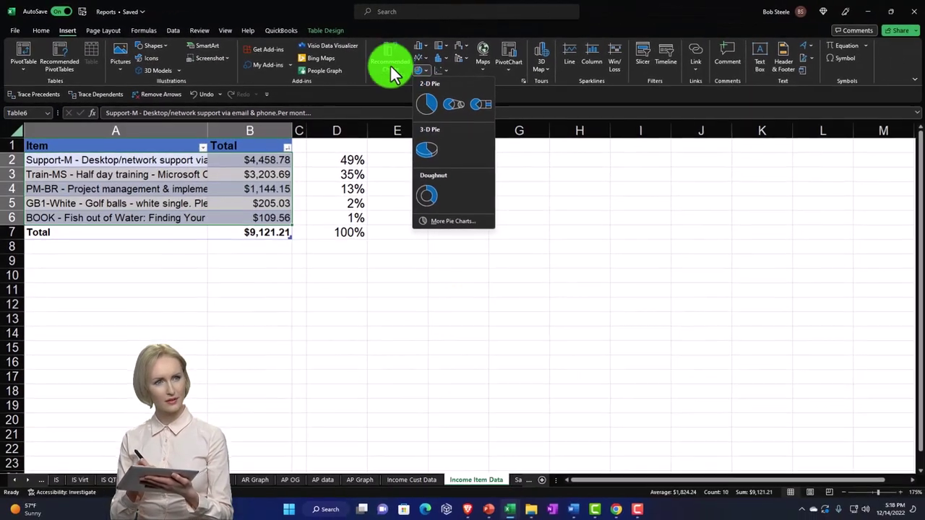
click(388, 69)
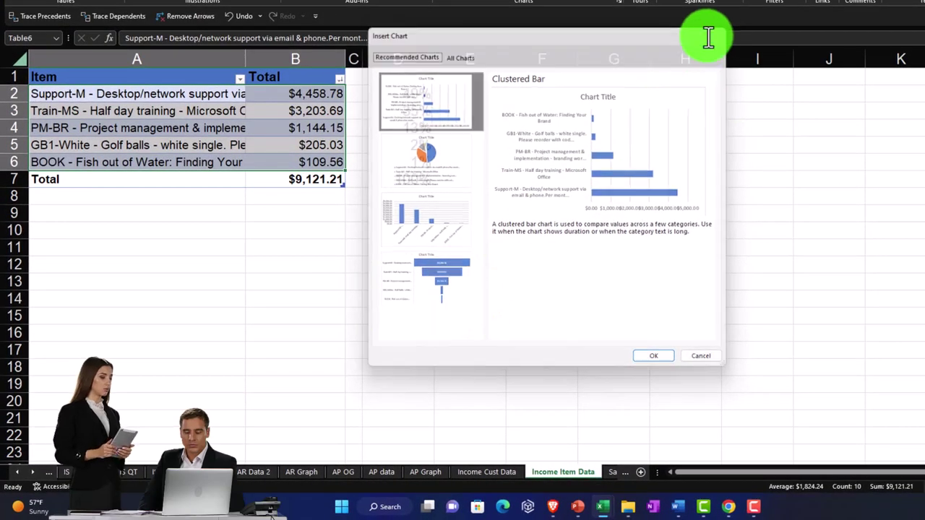
click(713, 35)
click(514, 3)
click(505, 27)
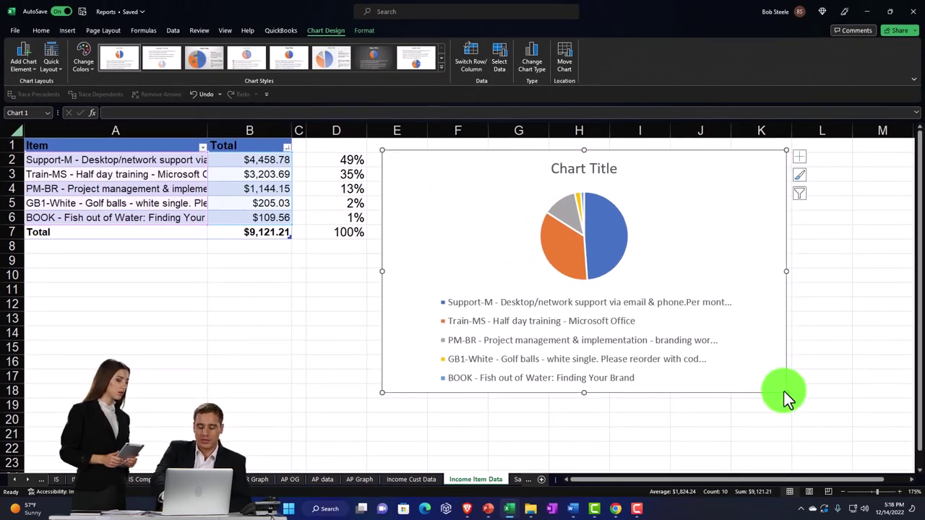
Enlarge the pie chart and apply the grey-background style with percentage labels and a side legend.
drag(786, 392, 838, 449)
scroll(630, 378, down, 1)
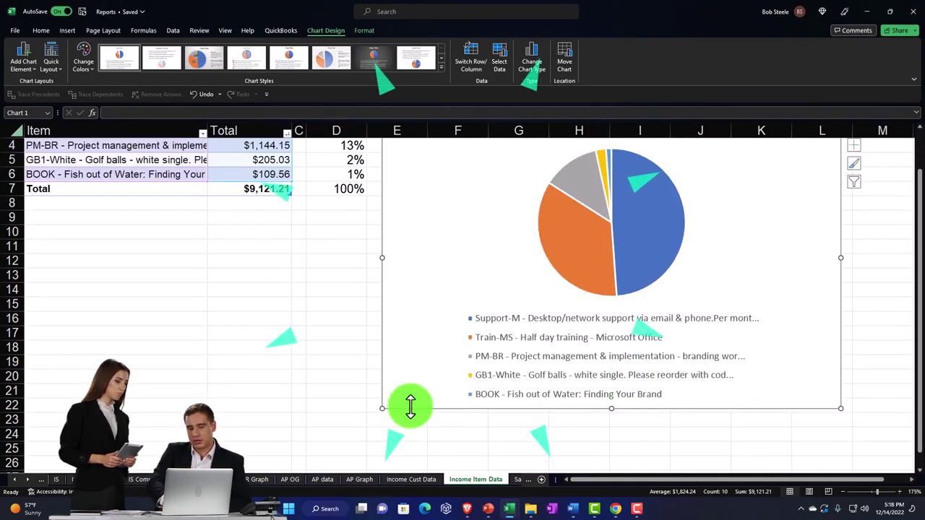
drag(379, 405, 380, 415)
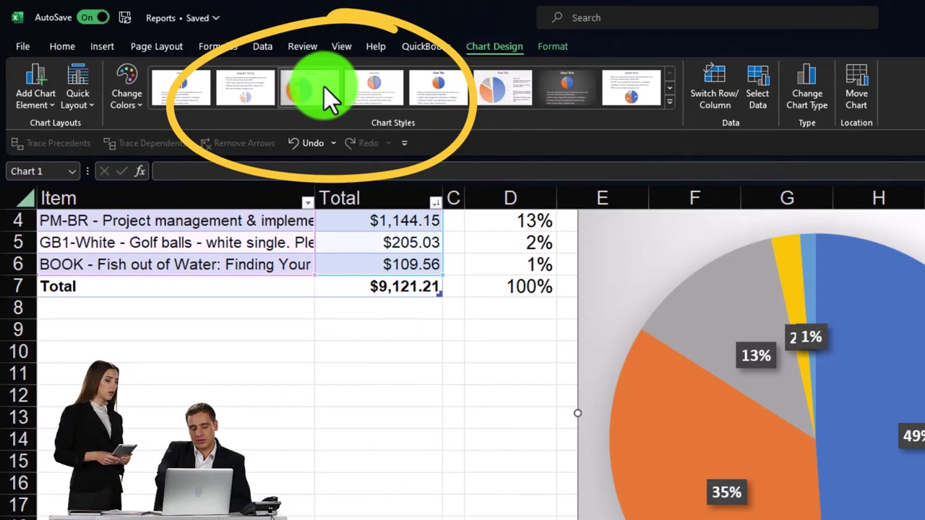
click(323, 87)
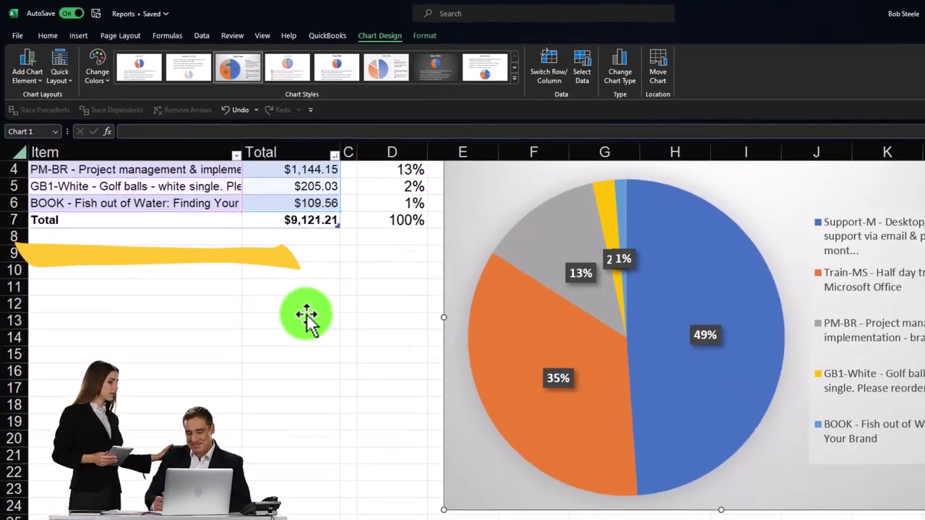
click(390, 414)
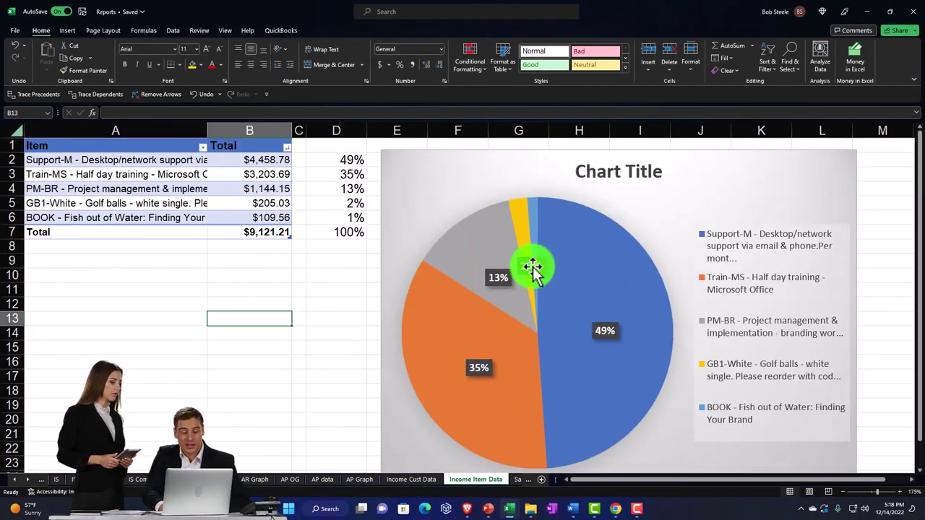
Move the overlapping 2% and 1% data labels apart on the pie chart and delete the chart title.
click(532, 269)
click(539, 205)
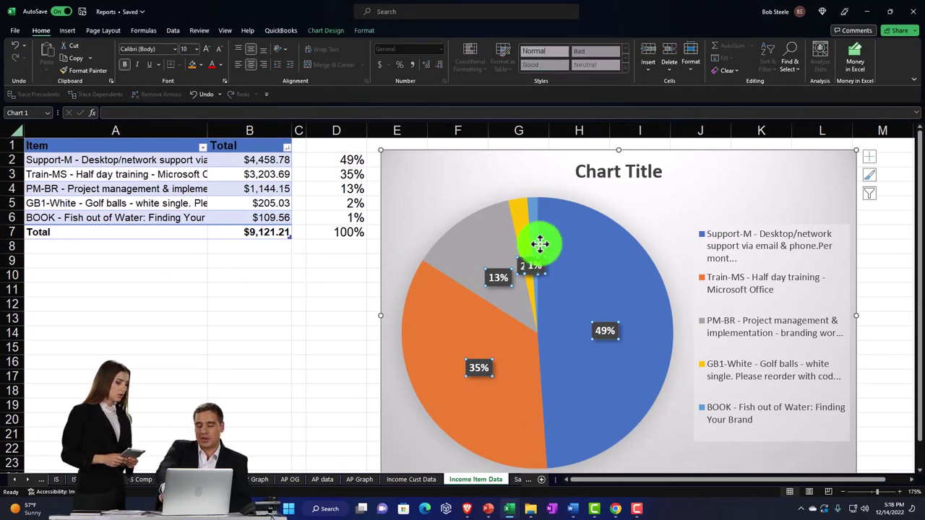
click(535, 268)
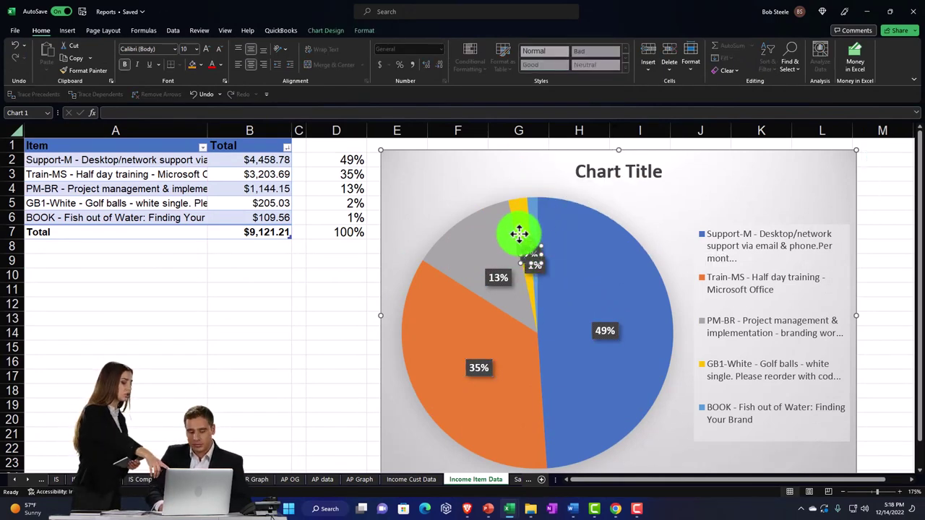
mouse_move(519, 233)
mouse_down()
mouse_move(512, 221)
mouse_move(520, 233)
mouse_up()
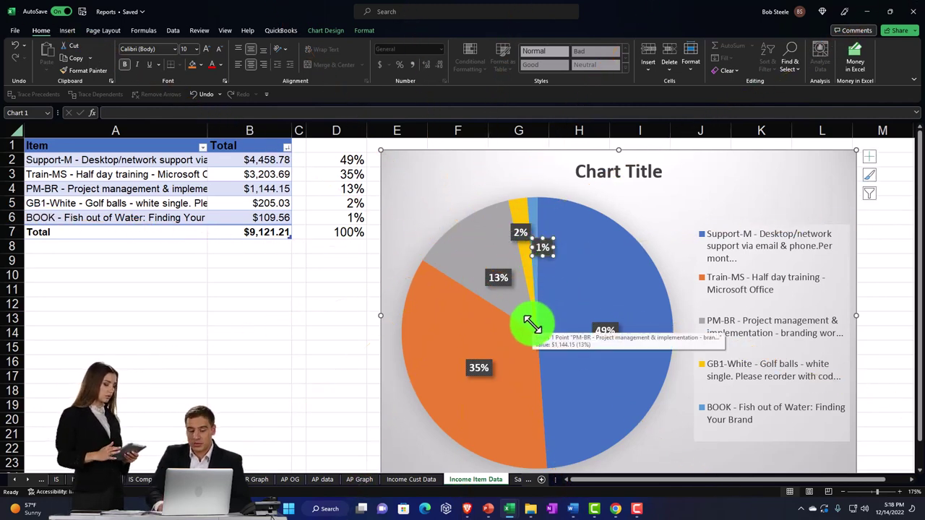
click(327, 301)
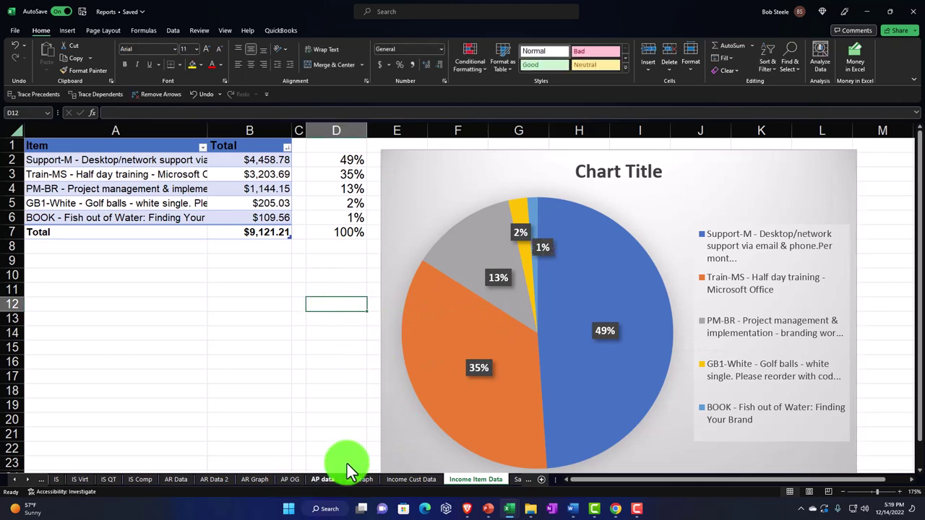
click(604, 185)
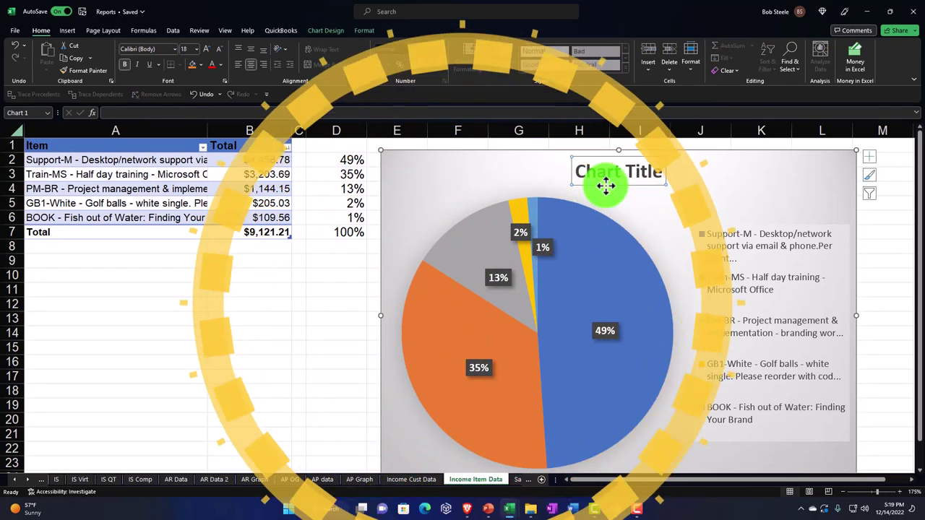
key(Delete)
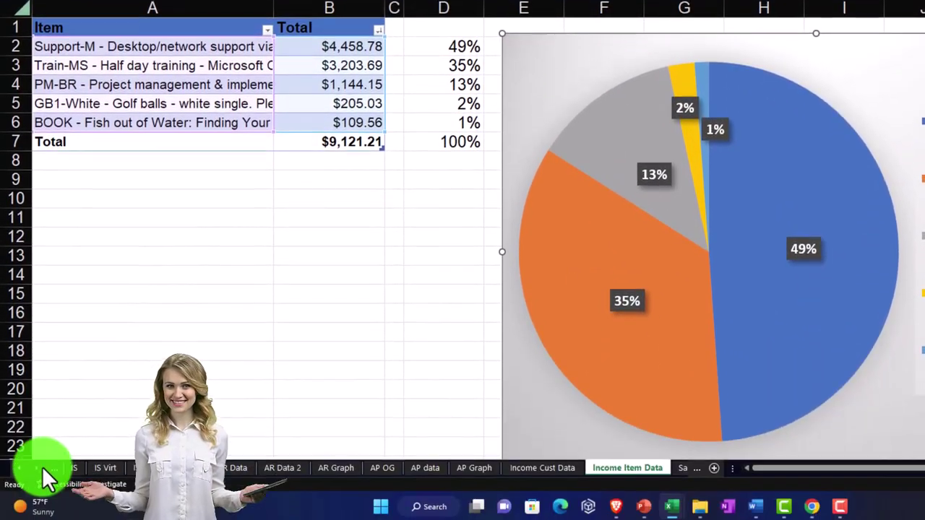
Copy the item pie chart onto Sales Graphs below the customer chart and enlarge it to about column L and row 65.
click(41, 464)
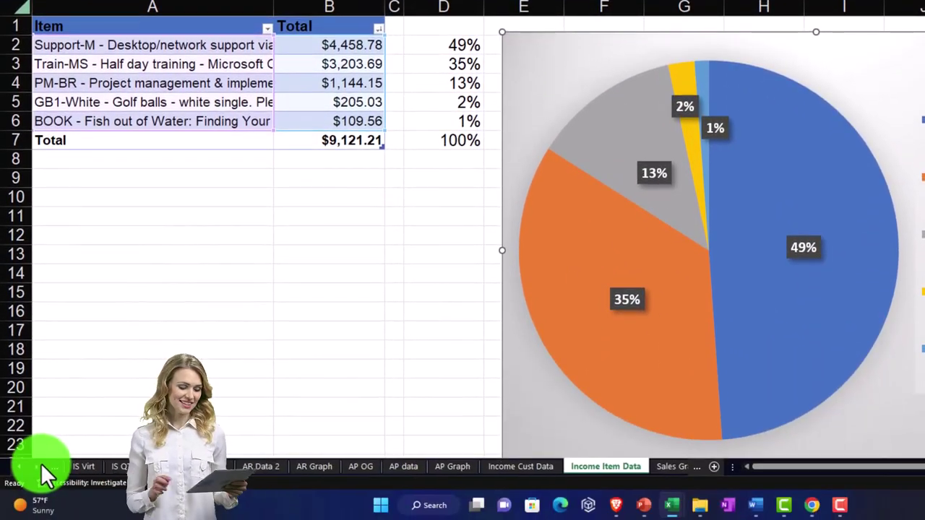
click(641, 466)
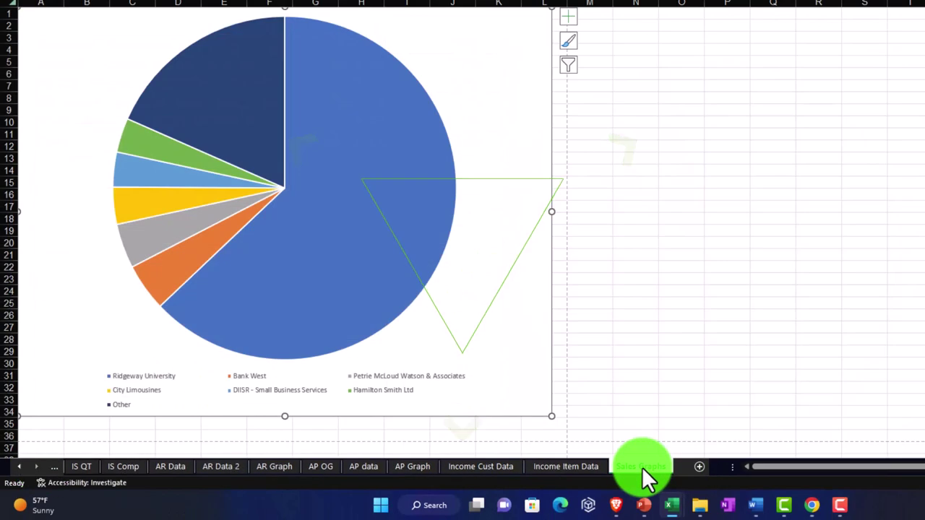
scroll(614, 340, down, 5)
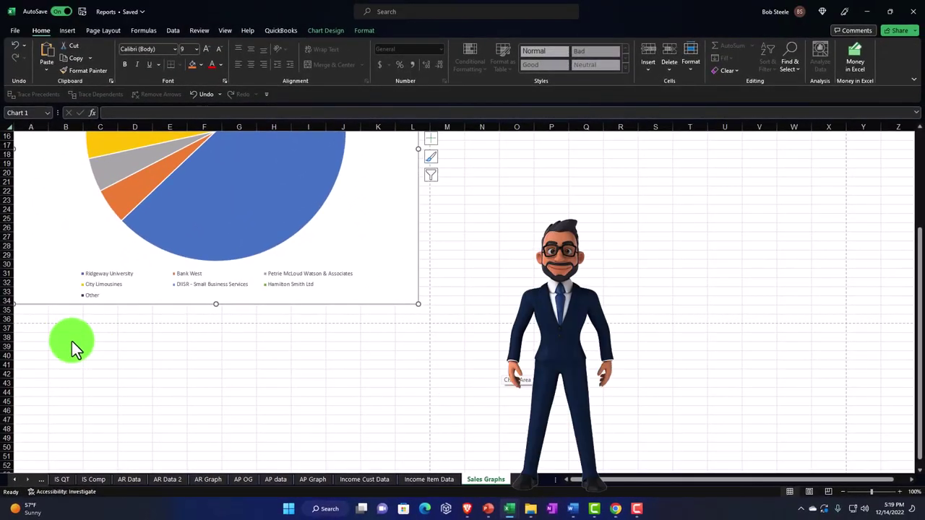
key(ctrl+v)
scroll(73, 343, down, 3)
click(182, 324)
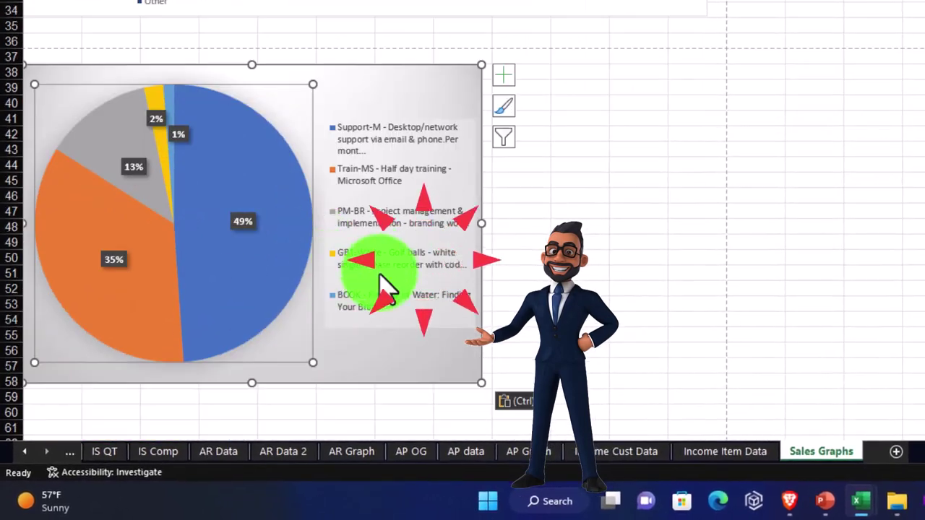
scroll(378, 272, down, 2)
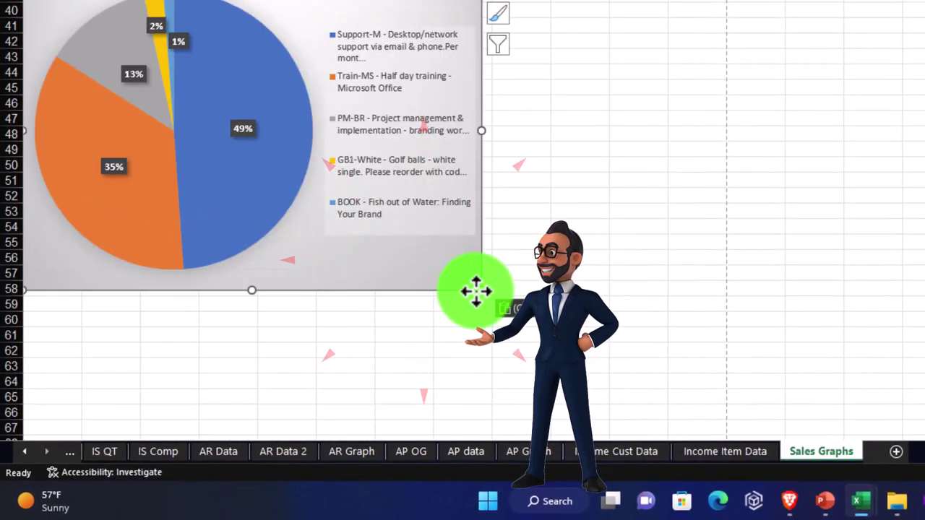
drag(481, 290, 698, 402)
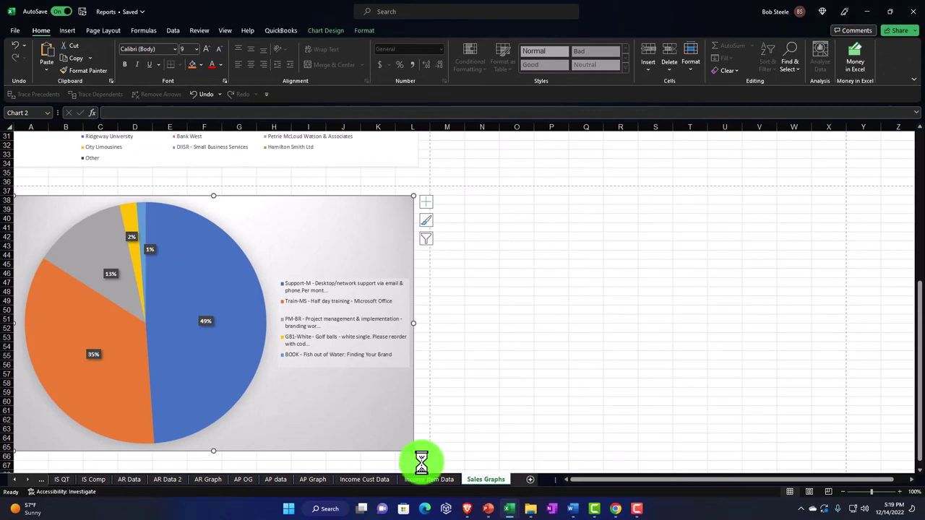
Hide the Income Cust Data and Income Item Data sheets together.
click(369, 480)
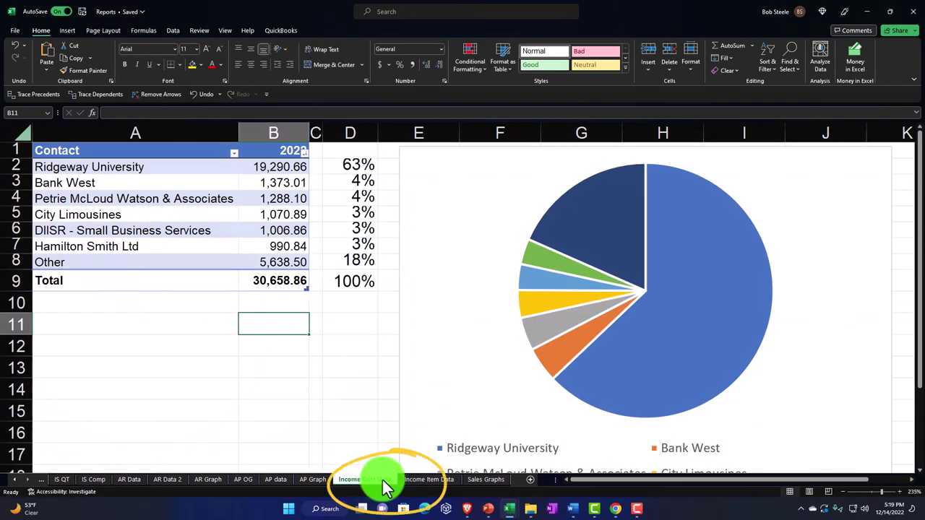
click(426, 479)
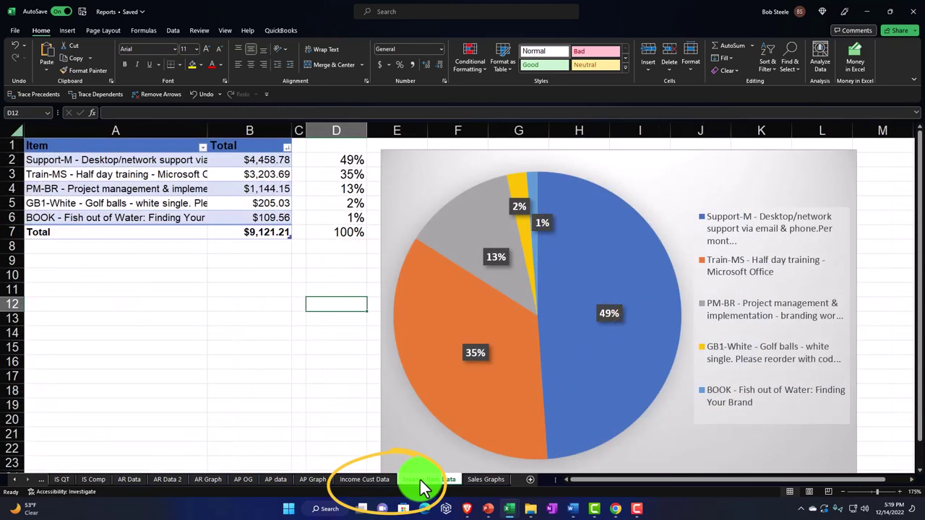
click(376, 479)
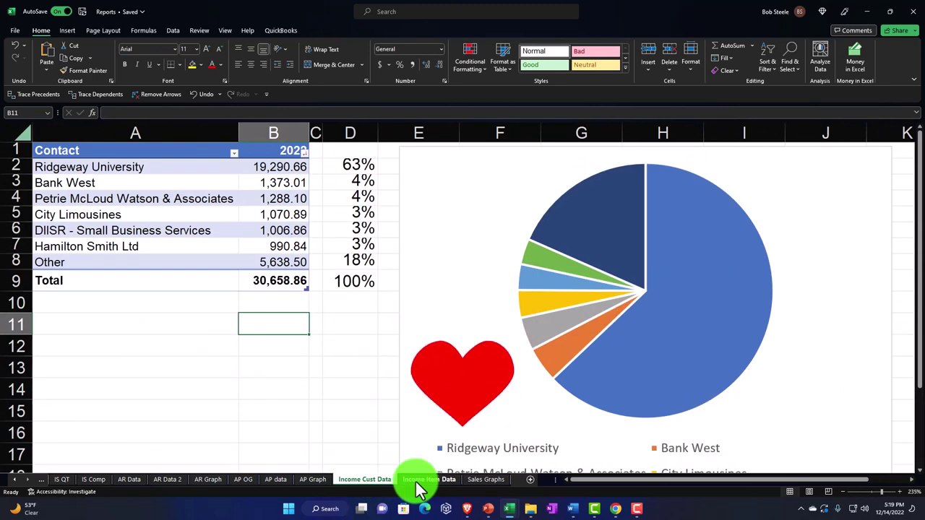
ctrl+click(418, 480)
right_click(419, 479)
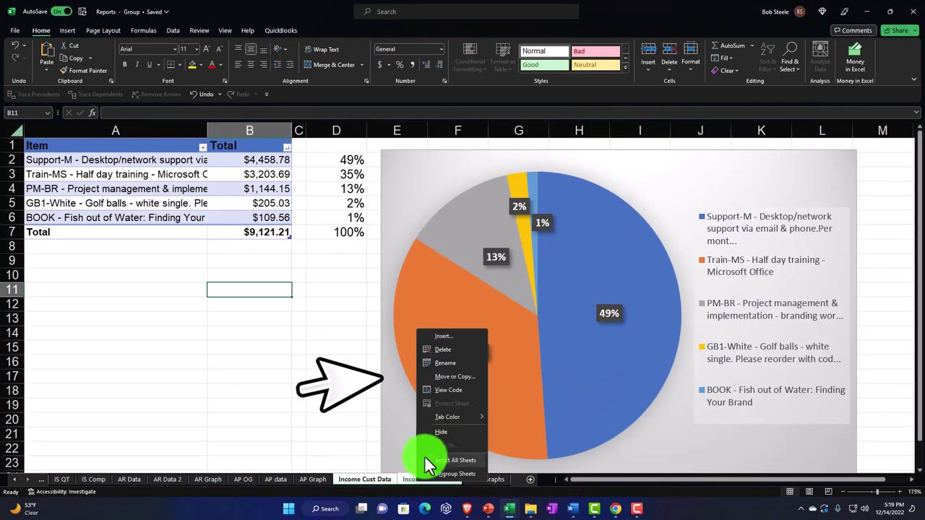
click(444, 429)
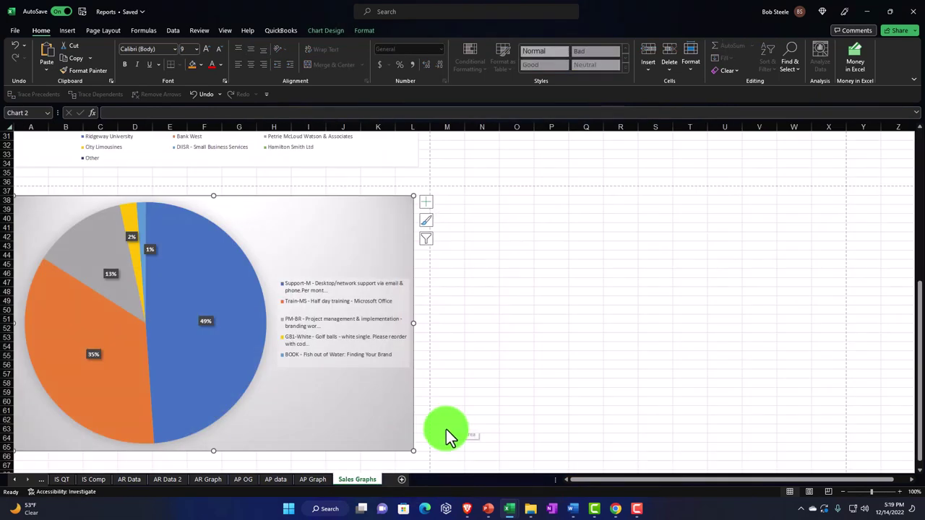
Preview the entire workbook for printing and examine the Sales Graphs pages at the end, paging back through the preceding sheets.
click(316, 481)
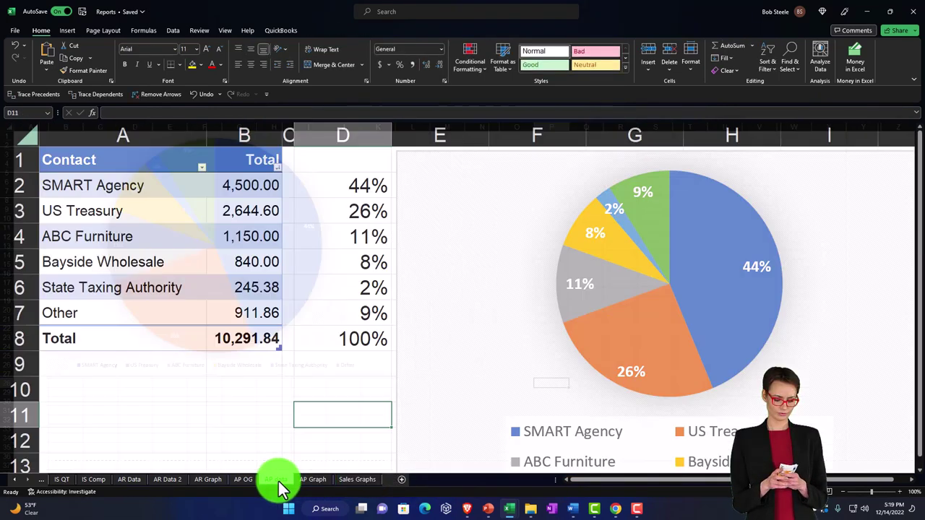
click(279, 480)
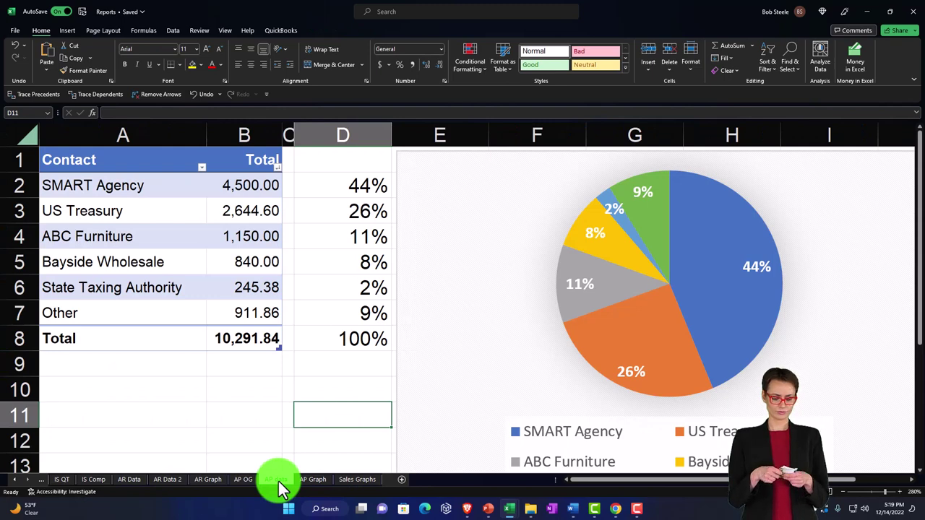
click(16, 31)
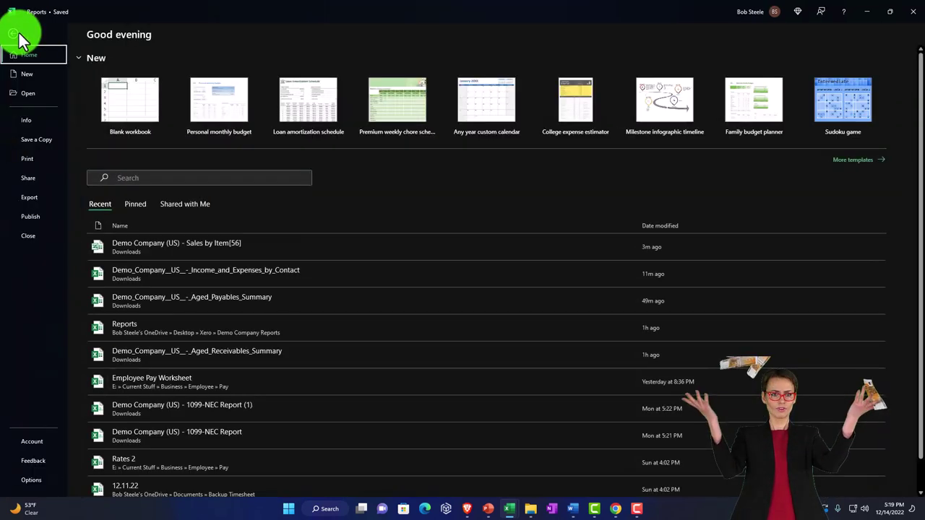
click(29, 158)
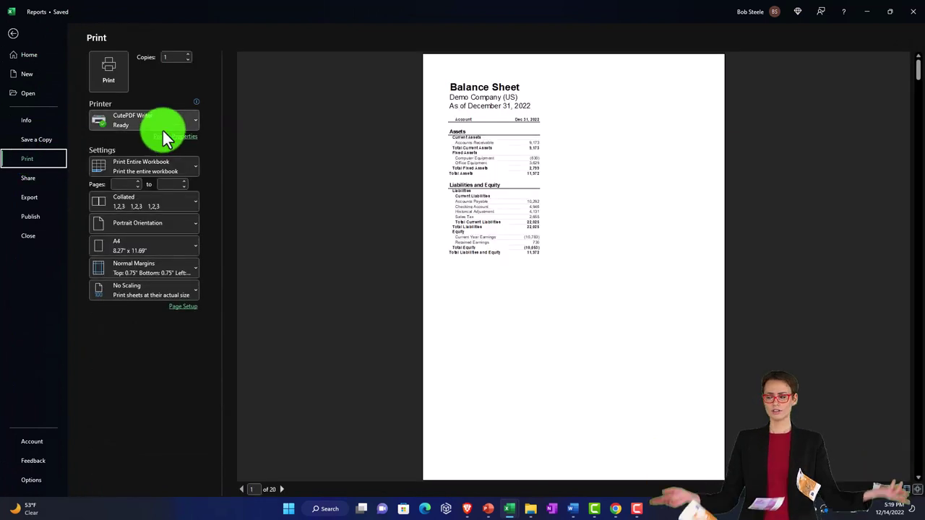
click(184, 164)
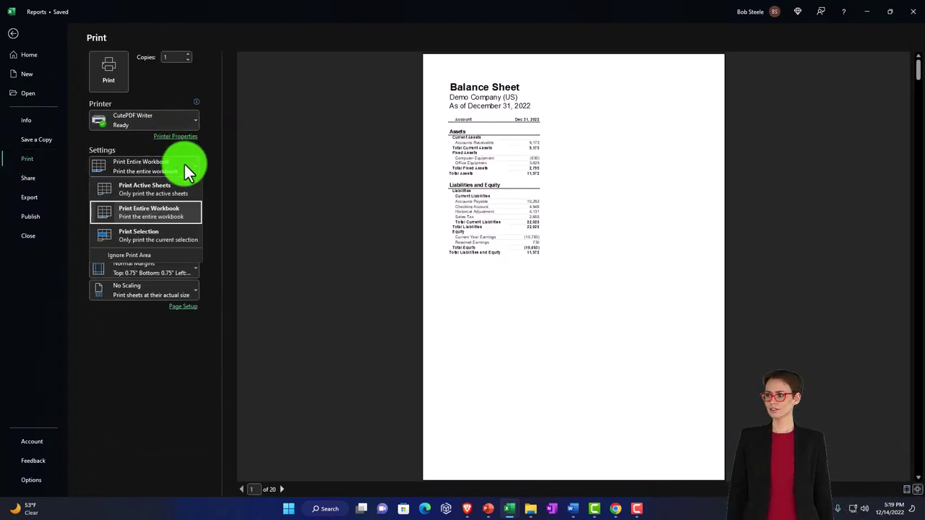
click(165, 215)
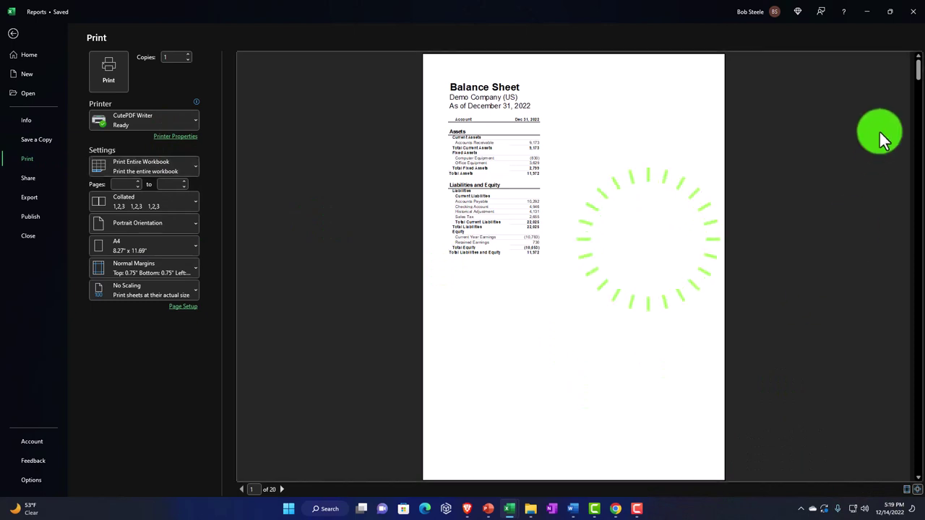
drag(912, 68, 914, 497)
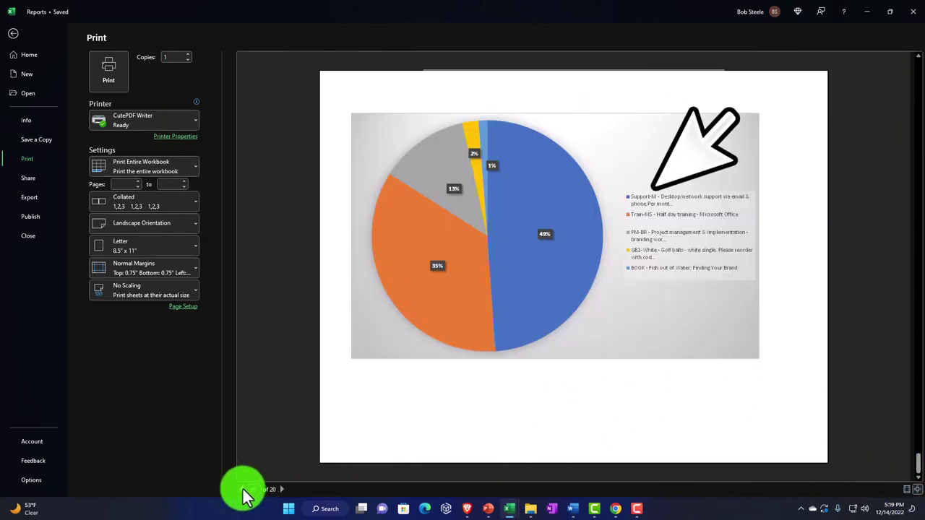
click(244, 489)
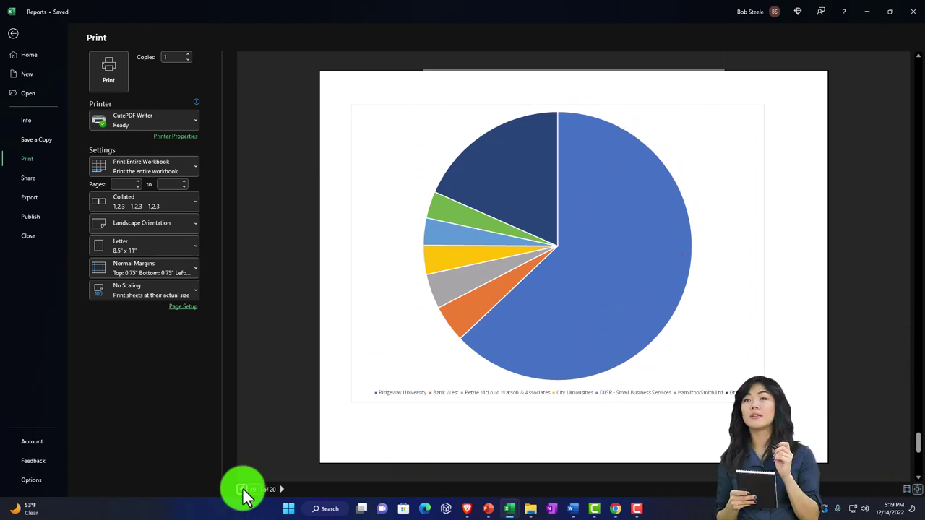
click(244, 490)
click(244, 489)
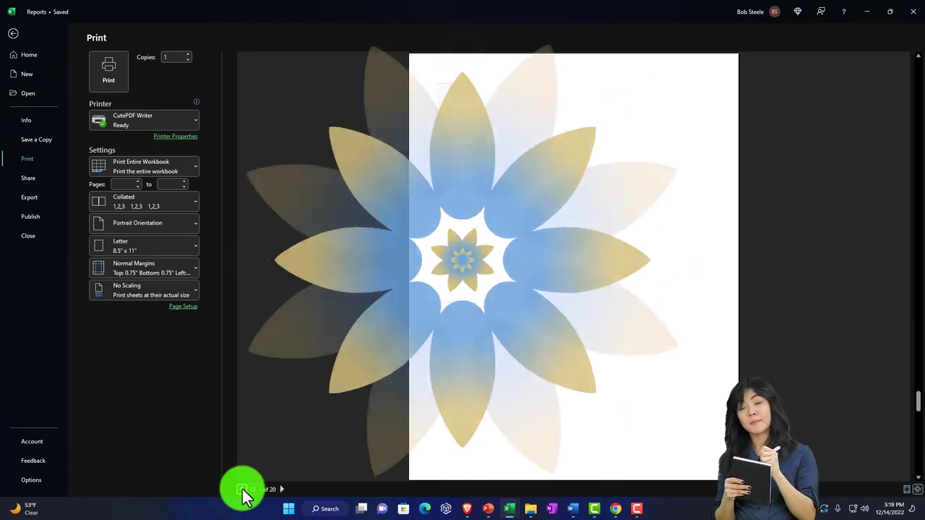
click(14, 35)
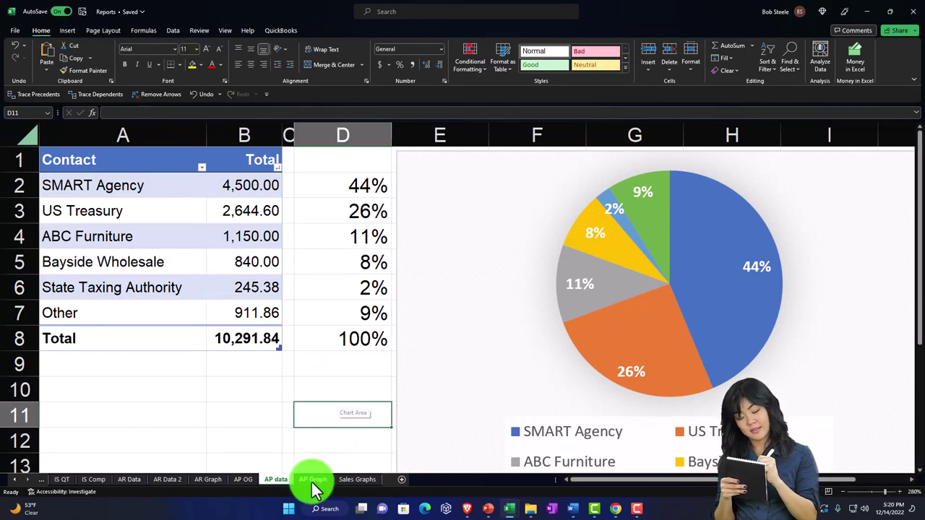
shift+click(351, 481)
click(277, 437)
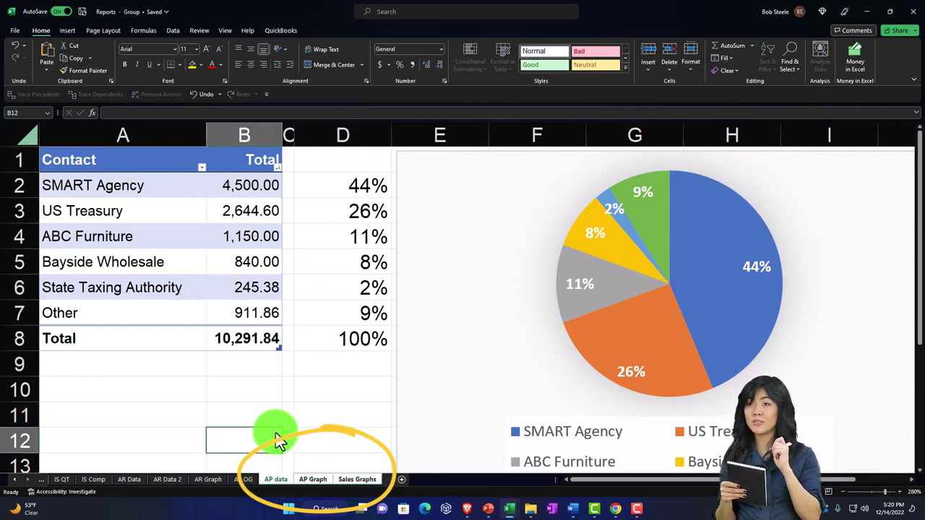
click(239, 479)
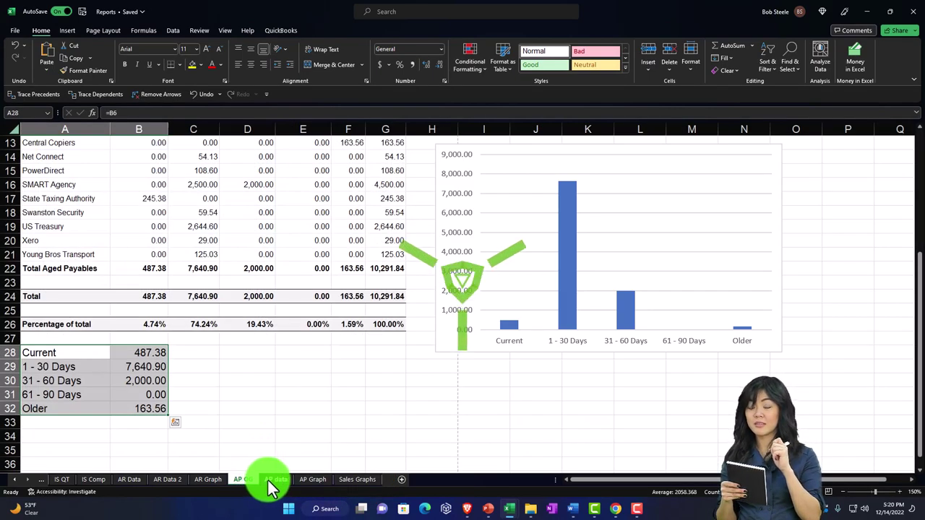
Group the sheets from AP data through Sales Graphs and unhide the Income Item Data sheet.
click(268, 480)
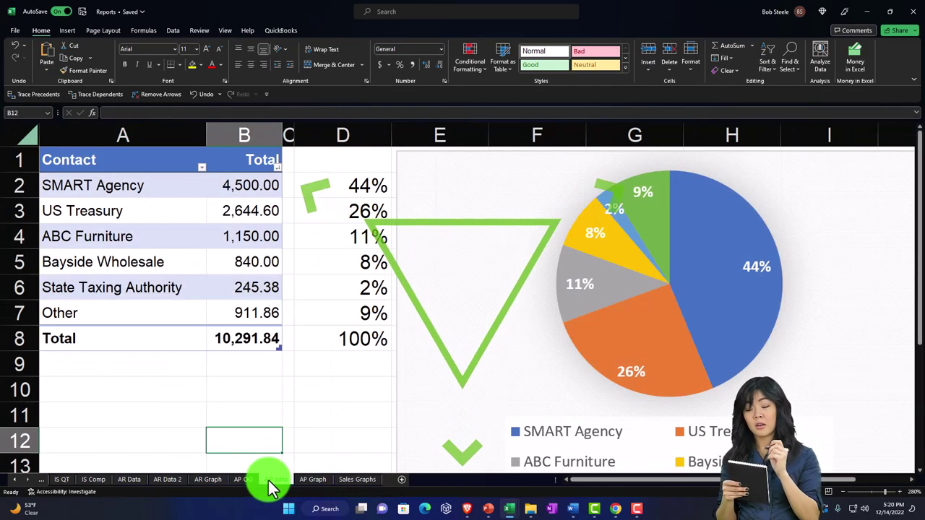
shift+click(365, 481)
right_click(367, 481)
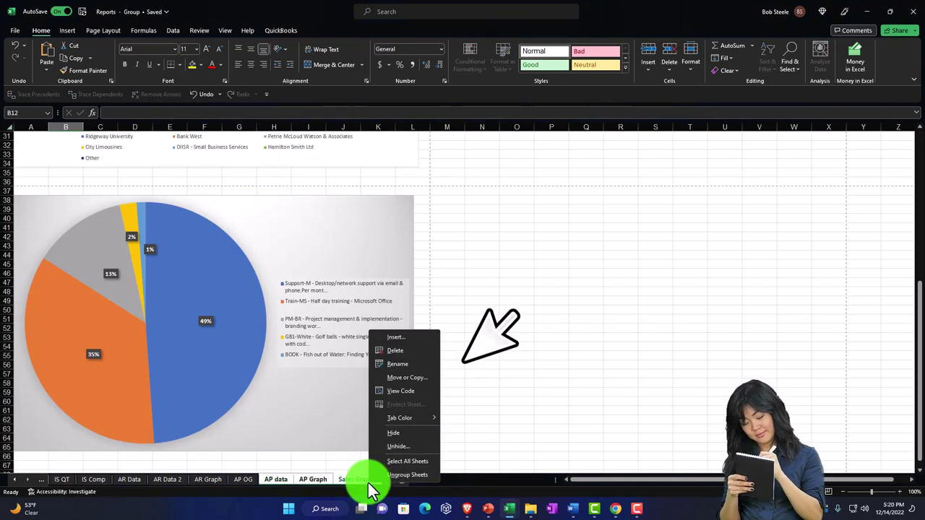
click(383, 446)
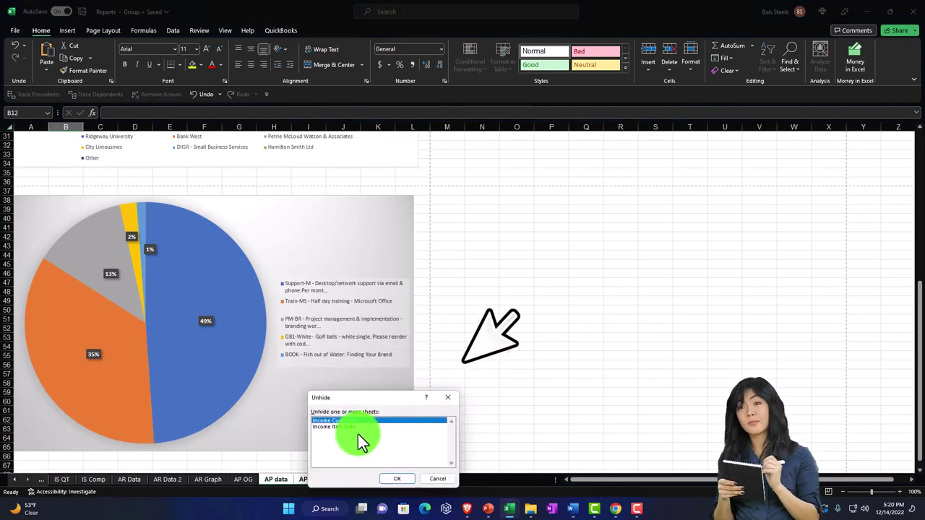
click(396, 478)
Group the sheets from AP data through Sales Graphs again and unhide the Income Cust Data sheet.
click(278, 480)
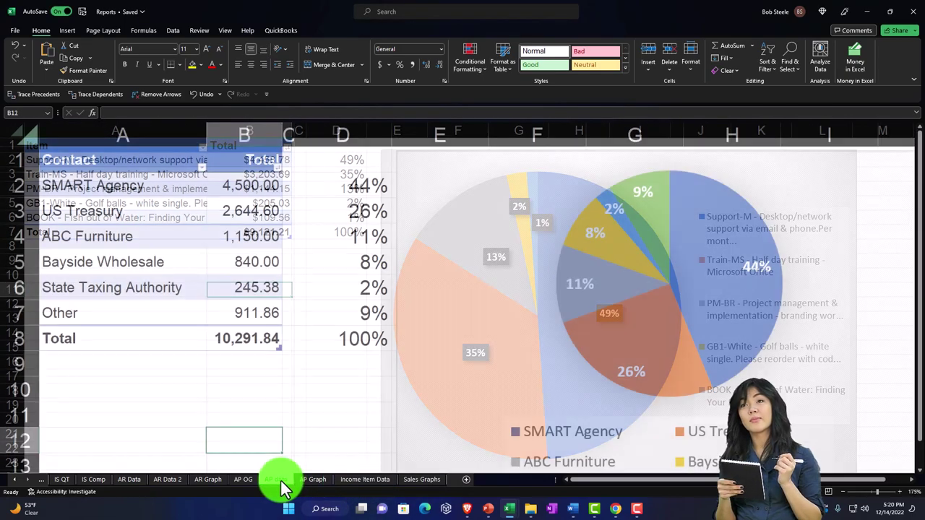
shift+click(408, 480)
right_click(413, 481)
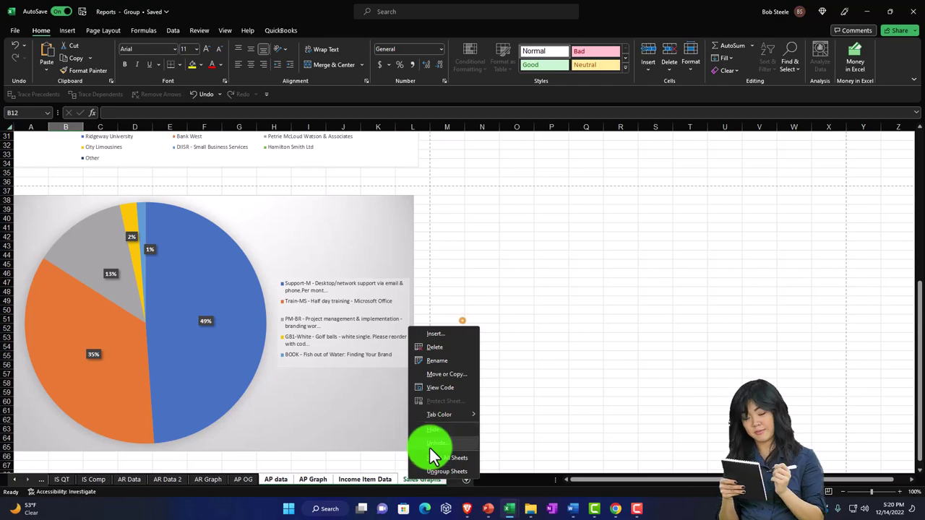
click(433, 443)
click(440, 479)
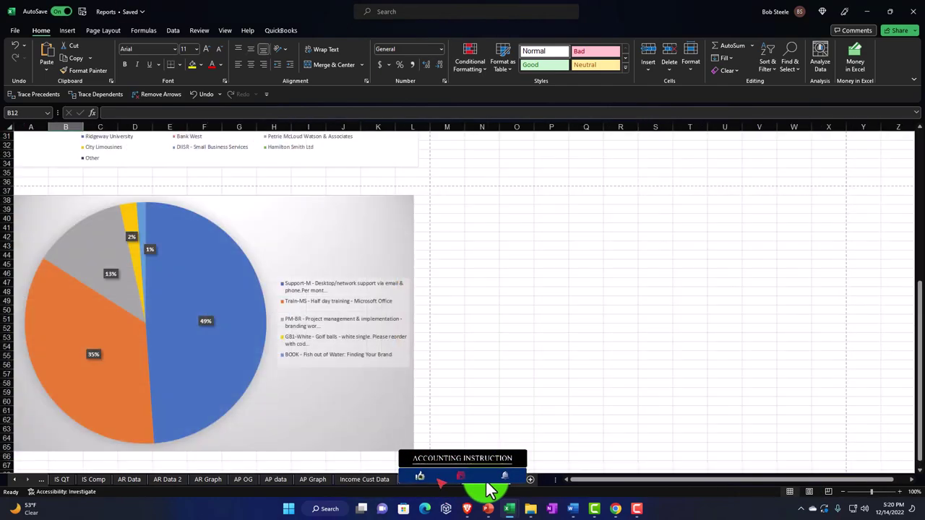
Examine the recommended chart types, including Clustered Bar, for the item sales in A2:B6 on Income Item Data without inserting one.
scroll(493, 394, up, 10)
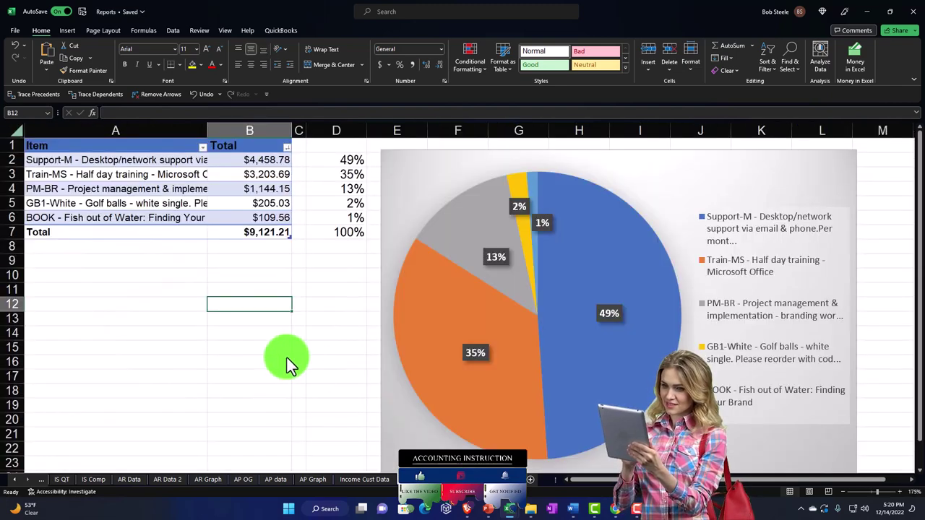
drag(159, 151, 245, 217)
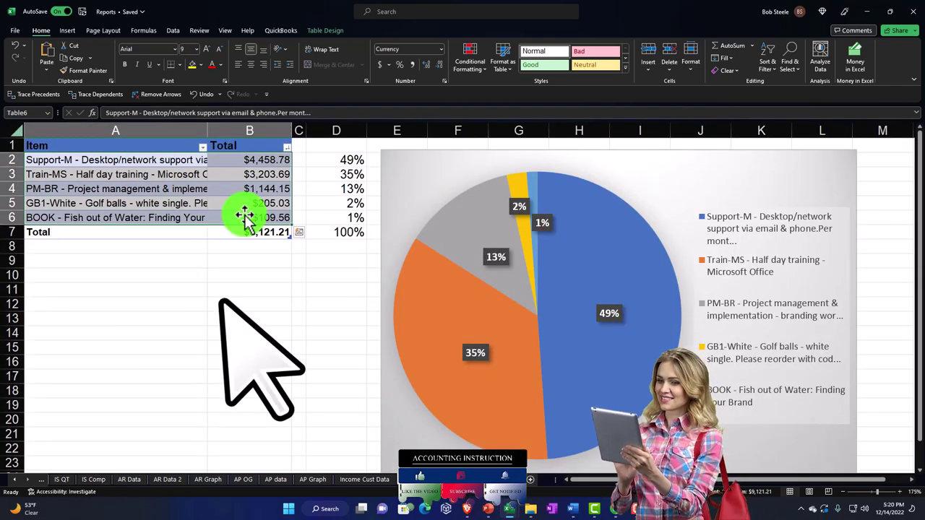
click(325, 31)
click(68, 30)
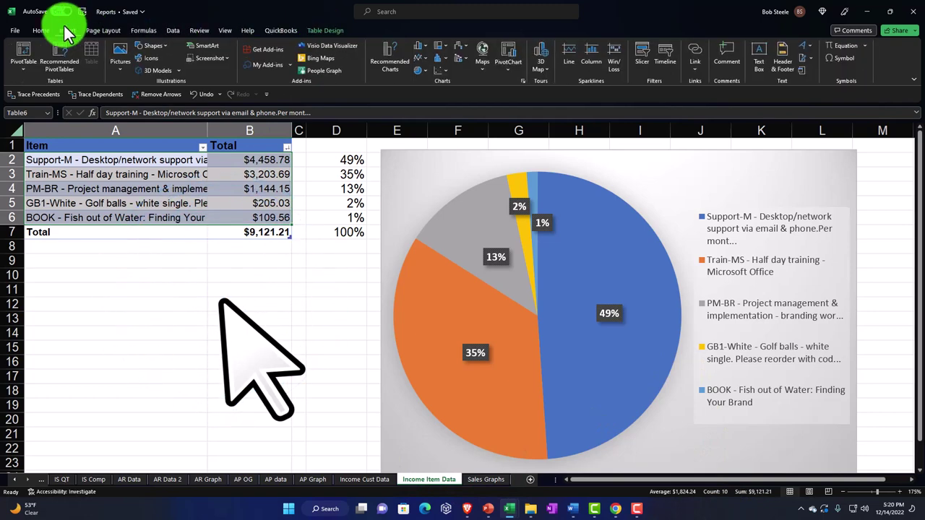
click(390, 68)
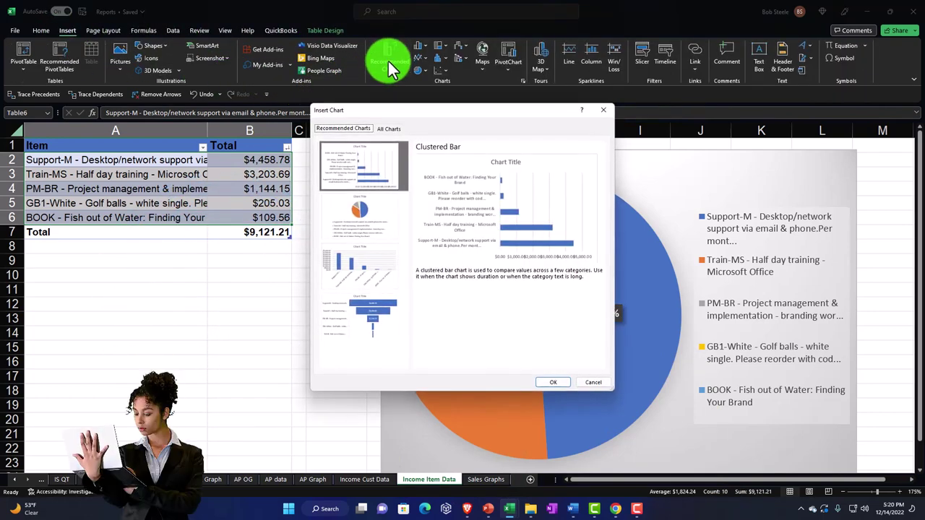
click(377, 175)
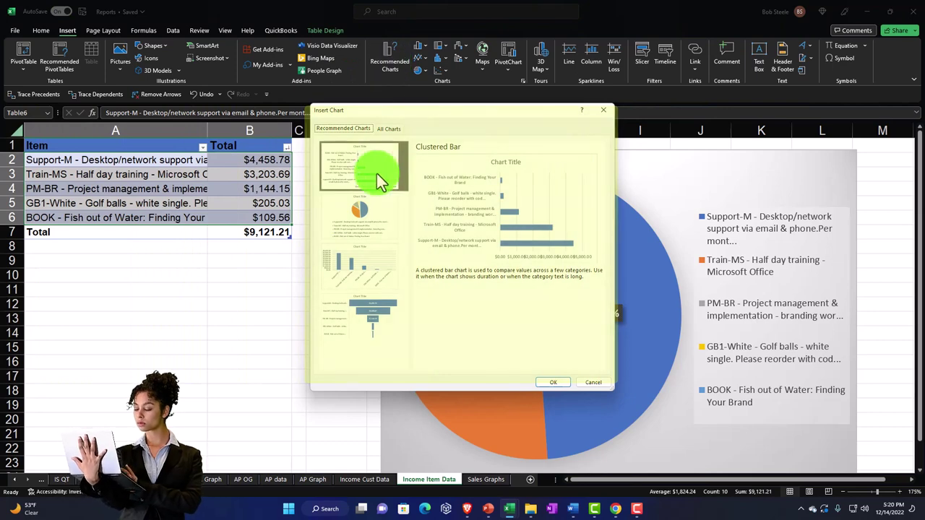
click(376, 285)
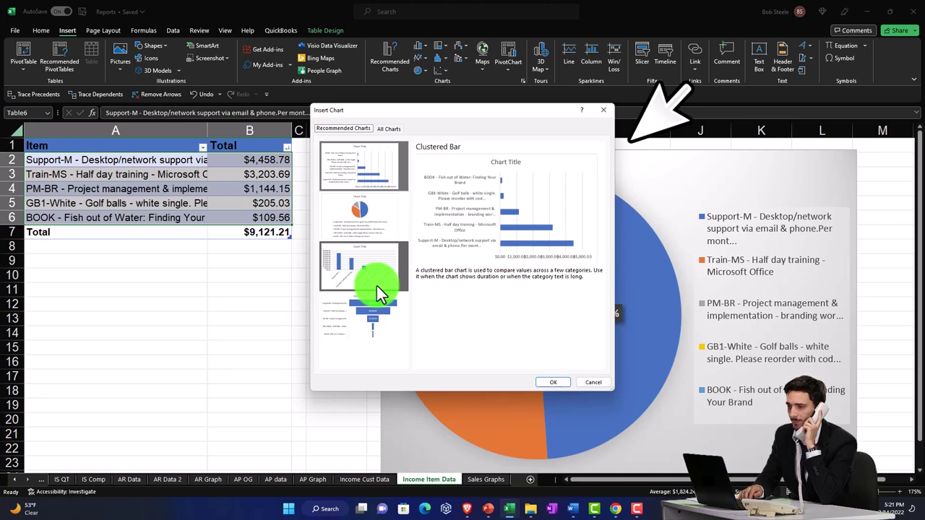
click(600, 111)
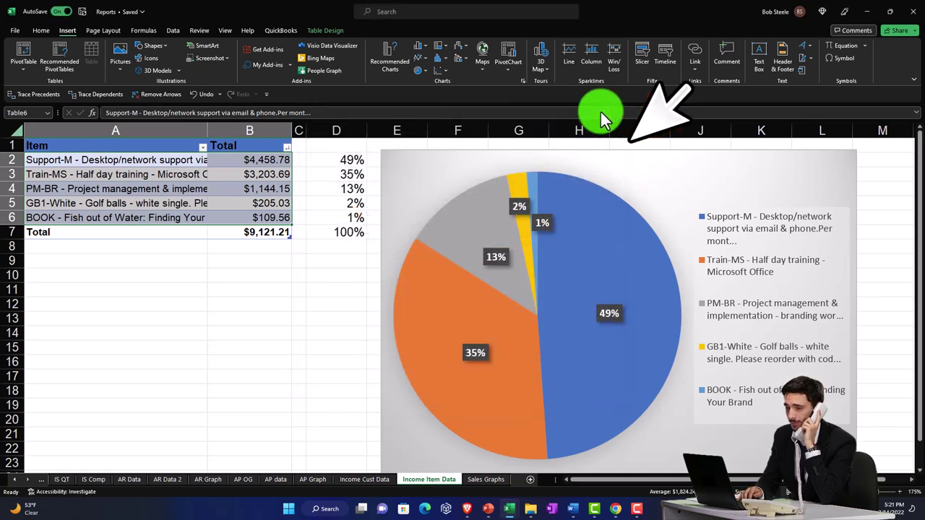
click(209, 347)
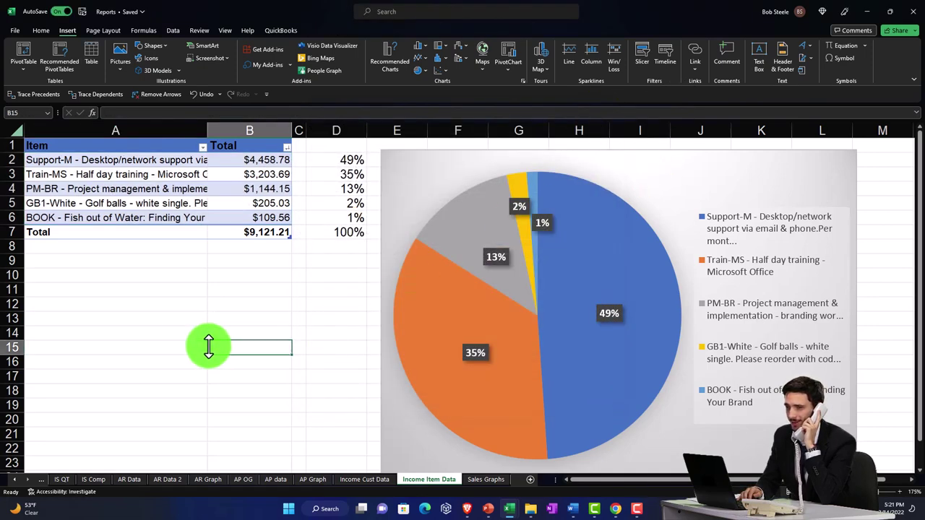